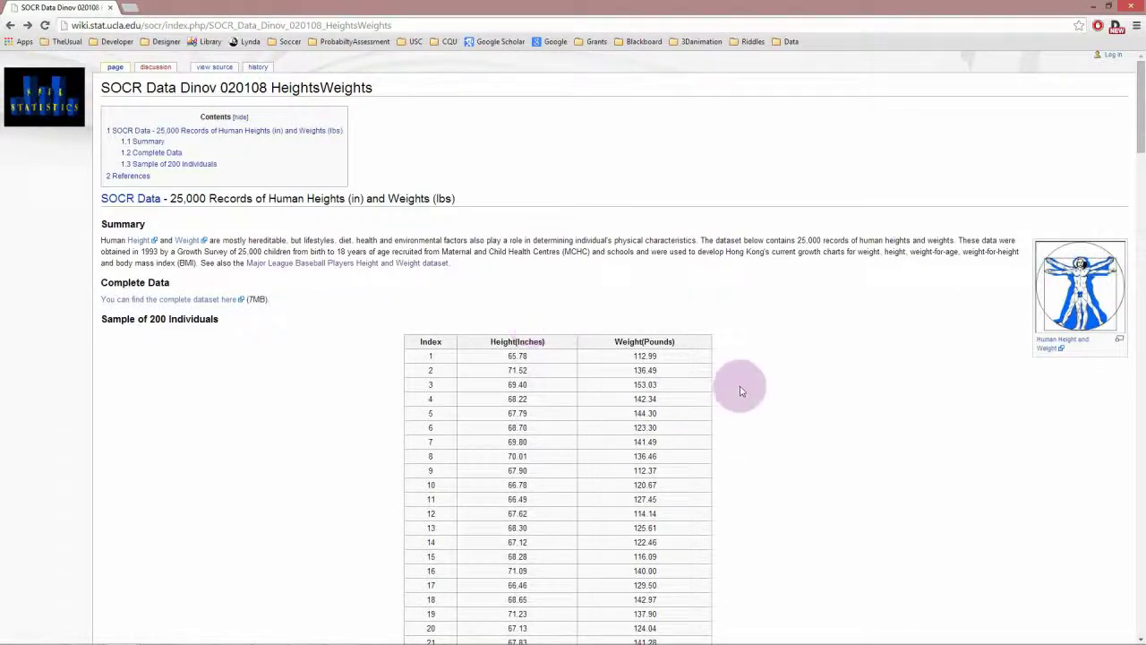
Look over the SOCR HeightsWeights page's 200-individual table of heights and weights
mouse_move(285, 638)
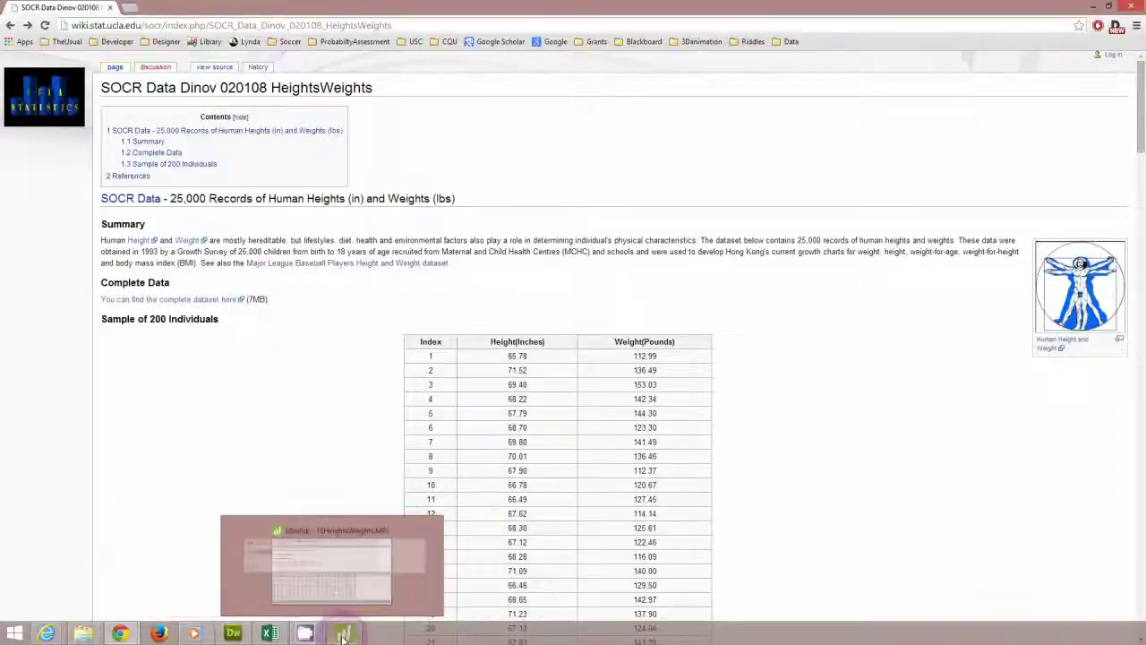
Bring up the 10HeightsWeights Minitab project and scroll its worksheet to row 100 and back
left_click(319, 537)
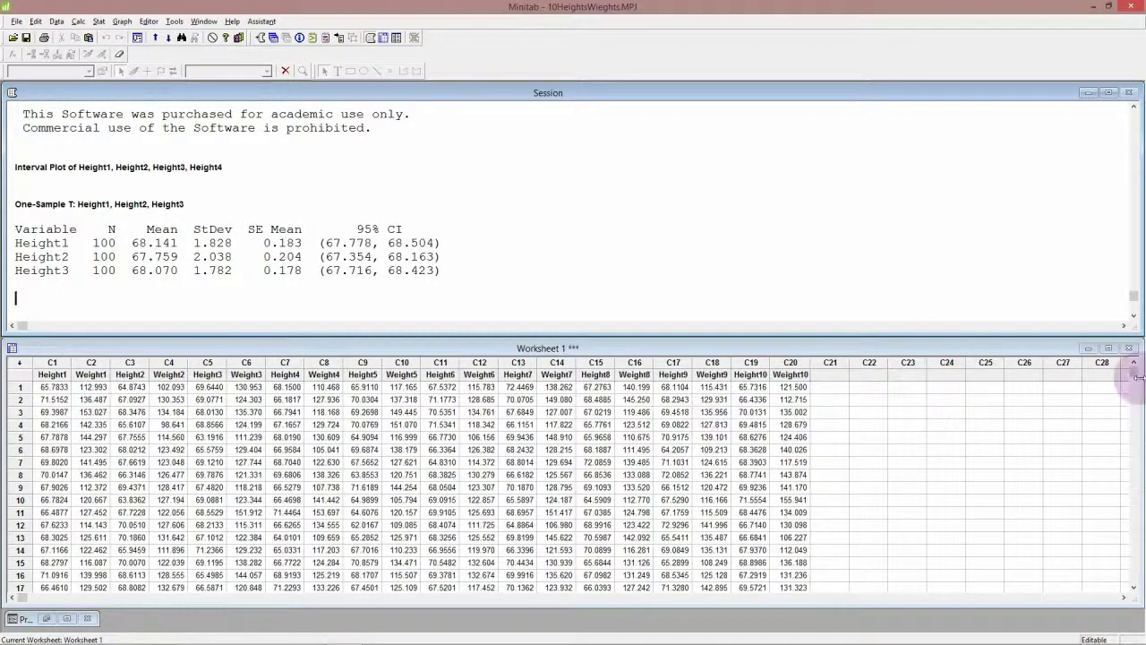
left_click_drag(1134, 376, 1119, 597)
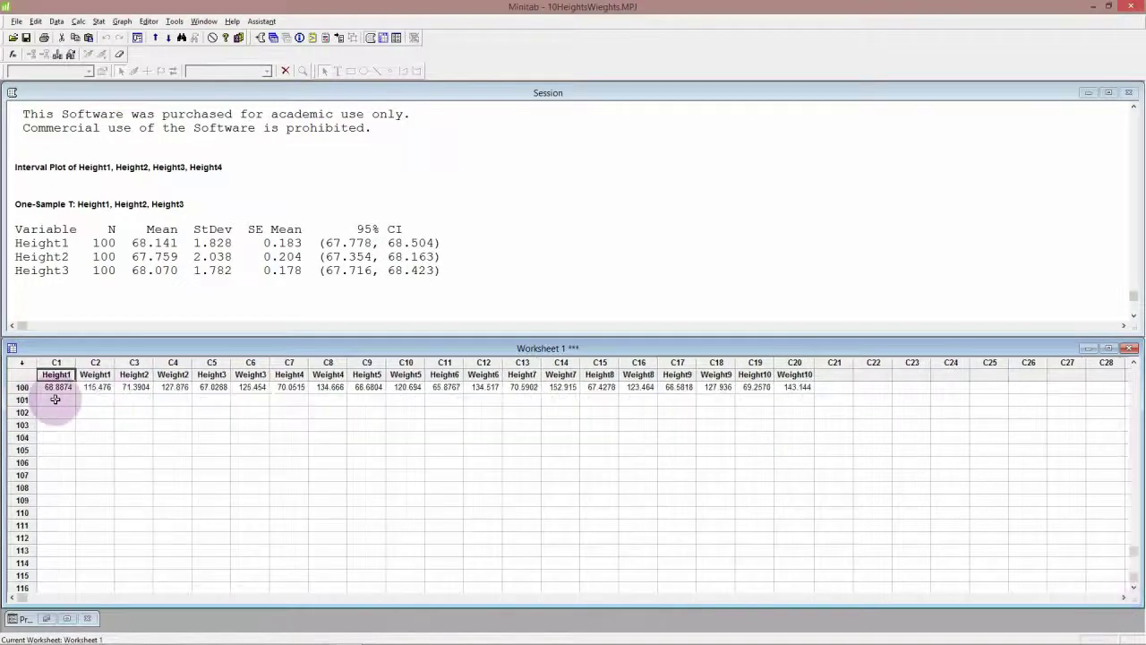
scroll(898, 504, "up", 5)
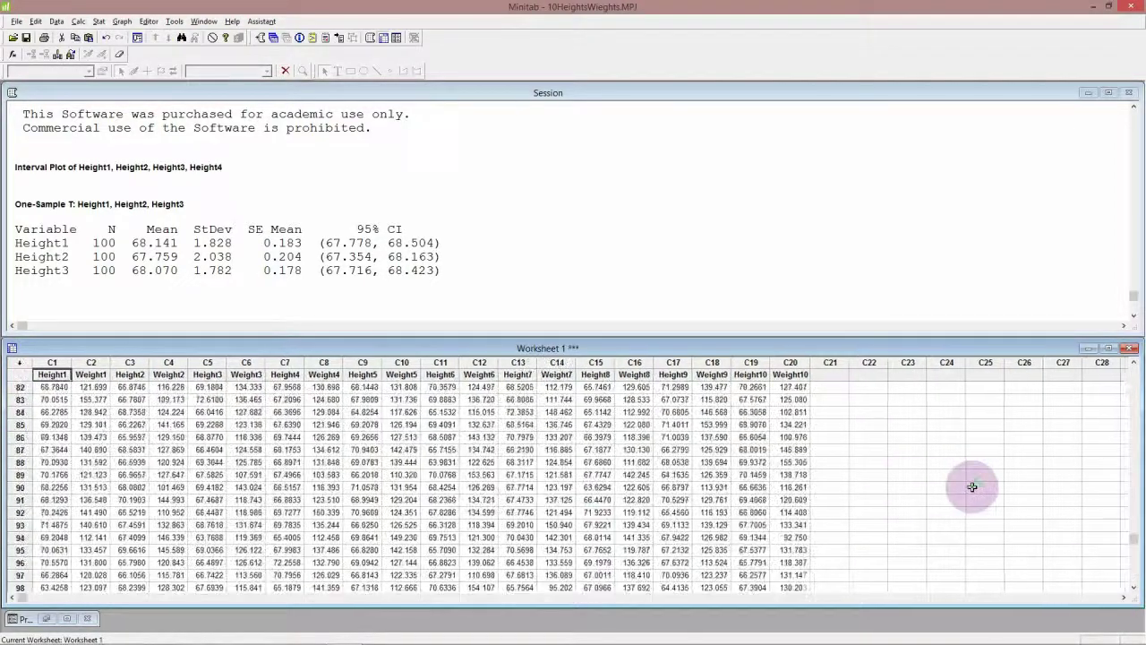
scroll(973, 486, "down", 5)
scroll(972, 486, "up", 10)
scroll(968, 490, "up", 20)
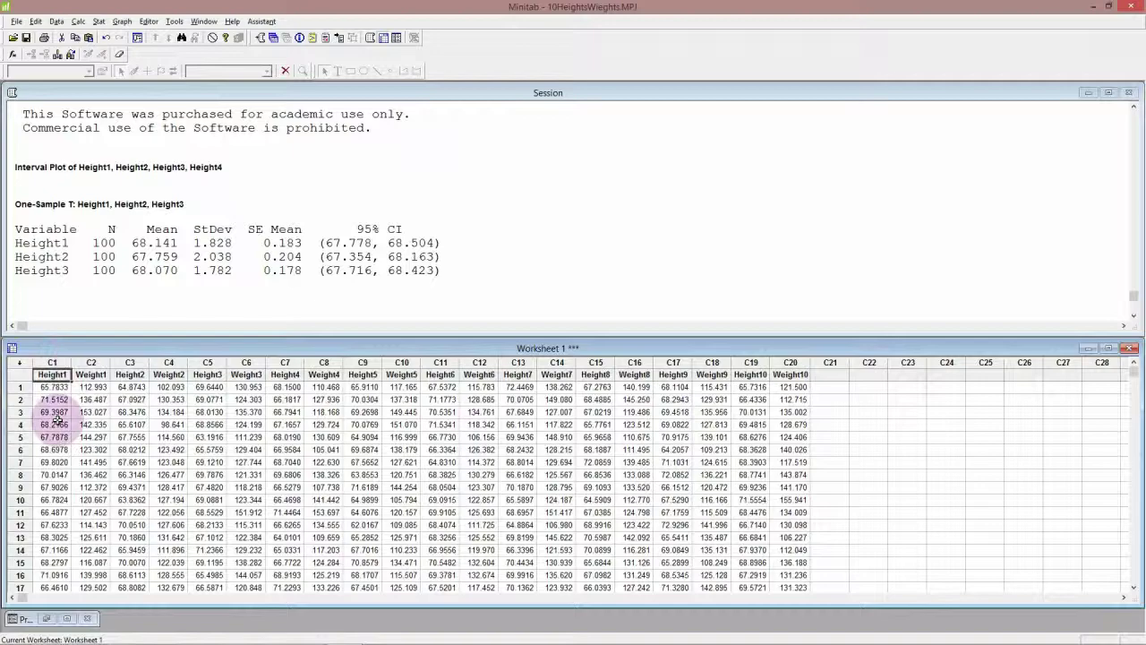
scroll(57, 425, "down", 10)
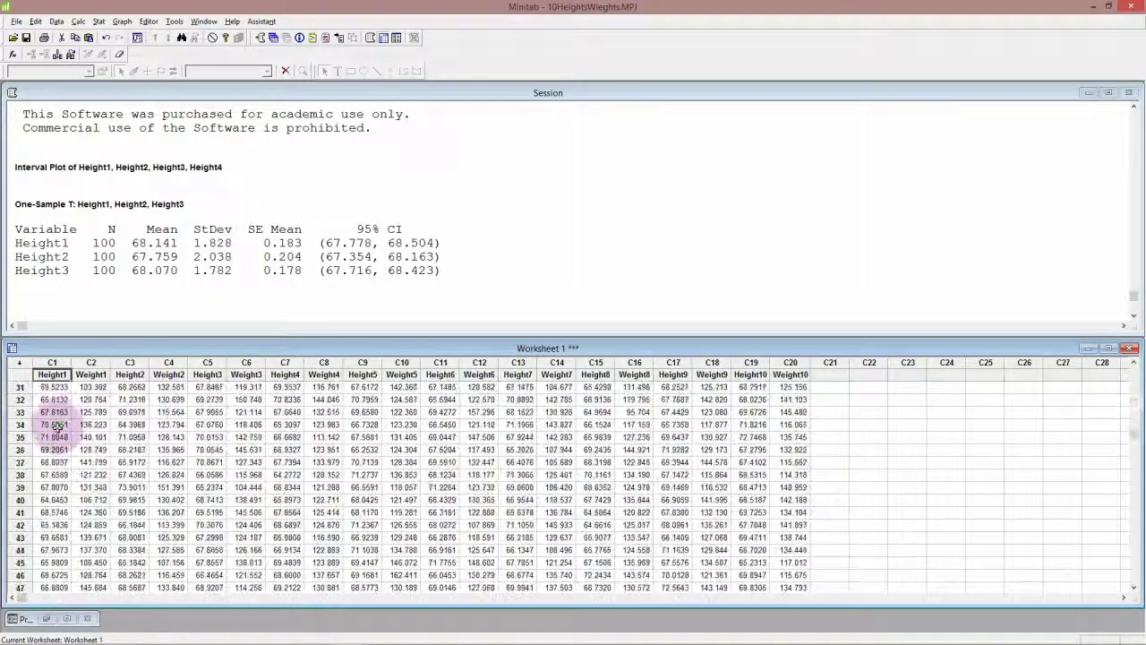
scroll(56, 425, "up", 2)
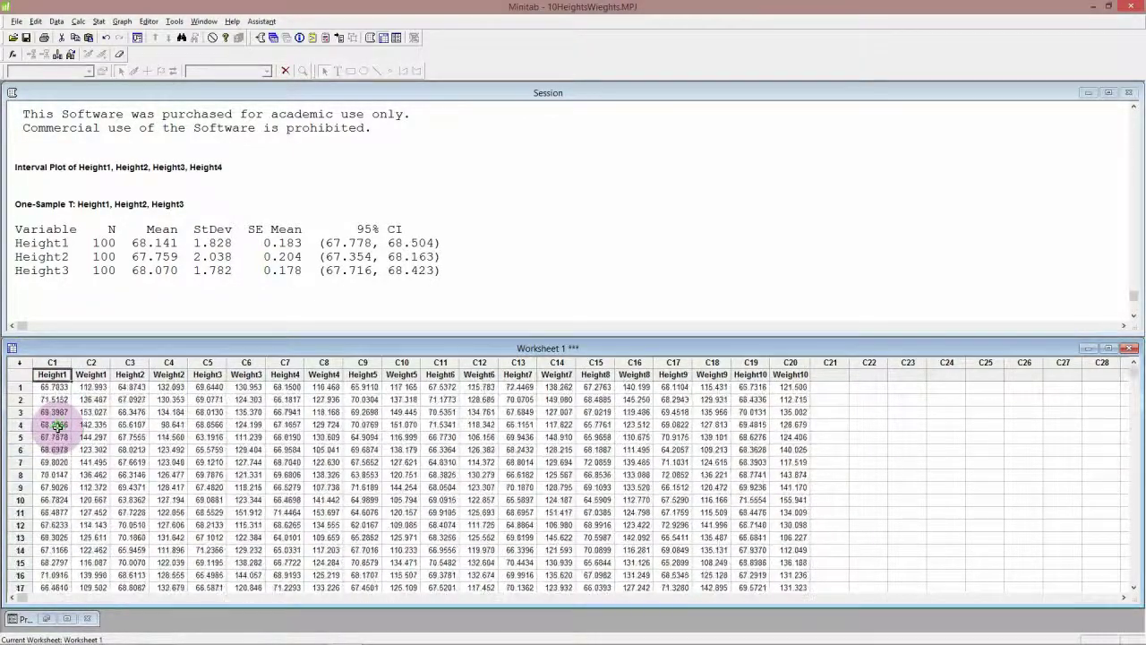
scroll(56, 424, "up", 8)
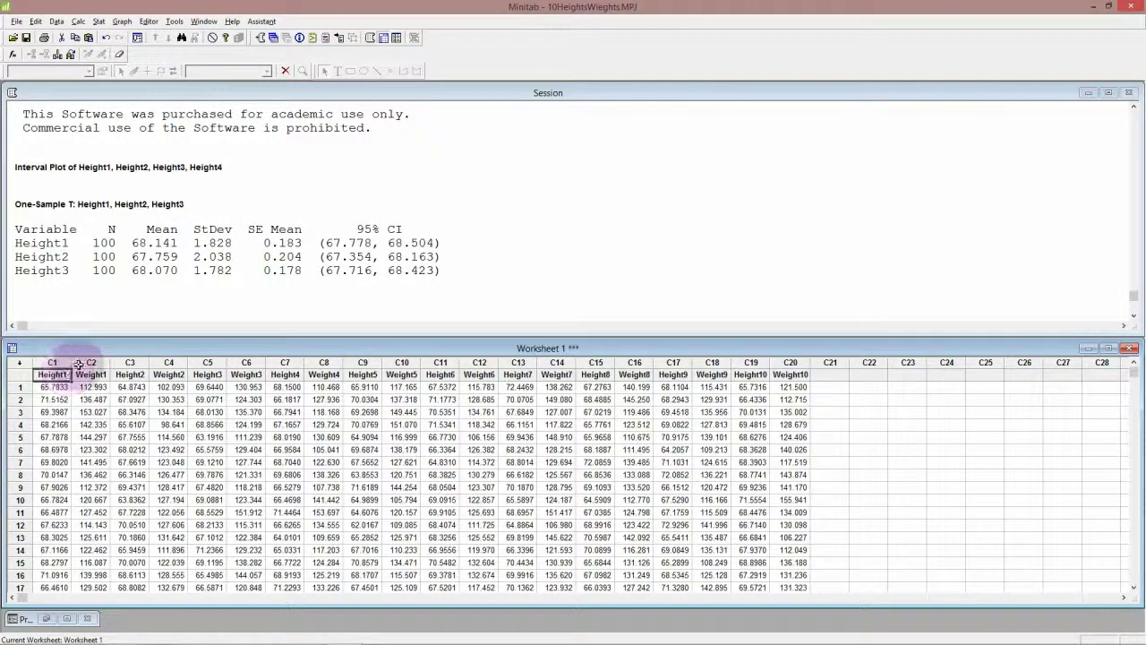
Create a simple scatterplot with Height1 on Y and Weight1 on X
left_click(122, 20)
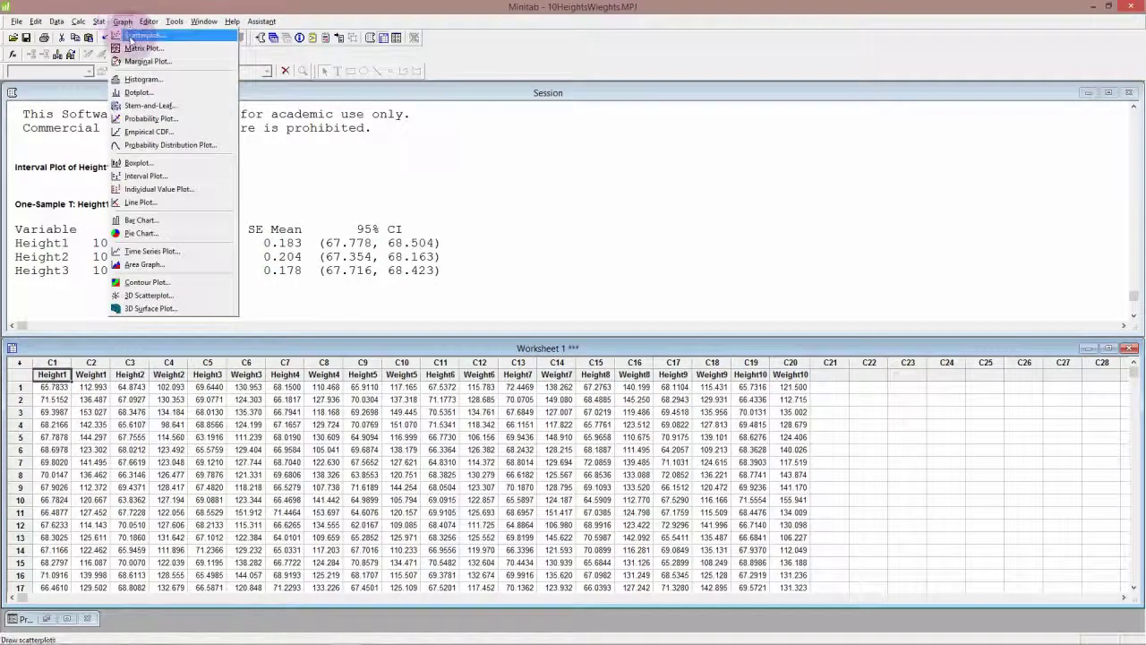
left_click(134, 35)
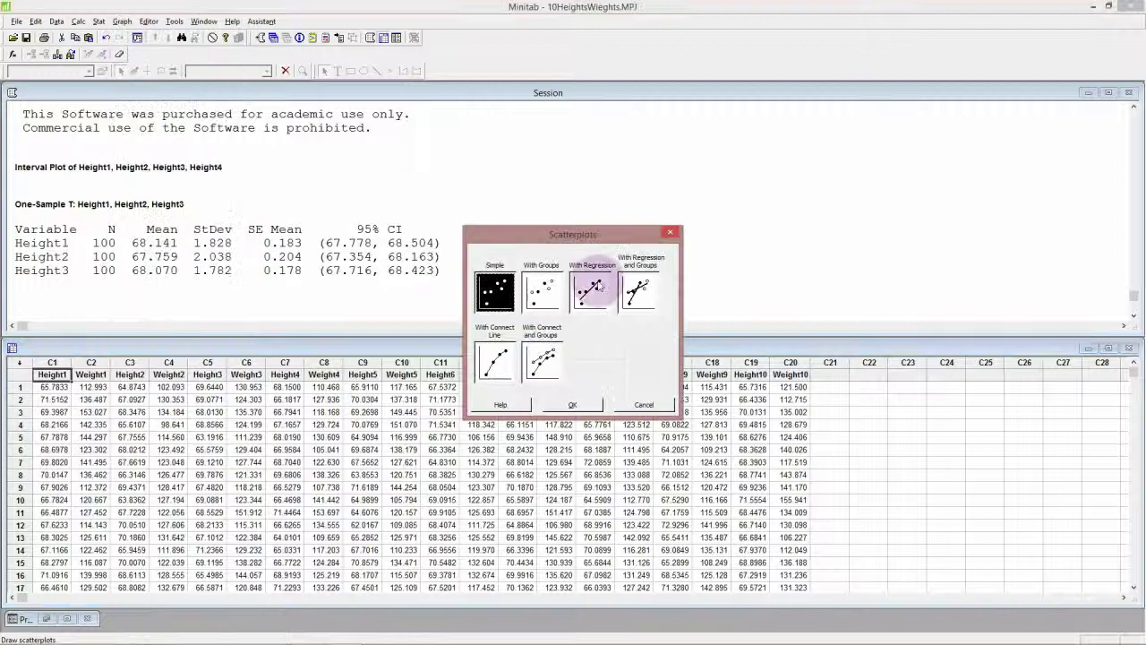
left_click(557, 399)
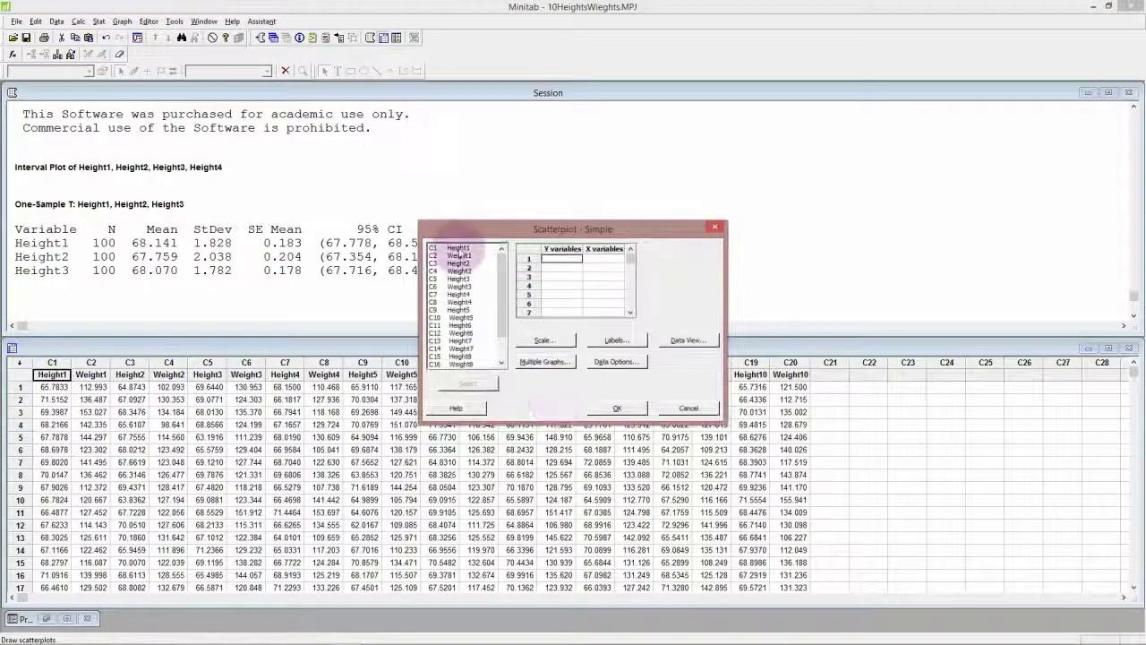
double_click(457, 248)
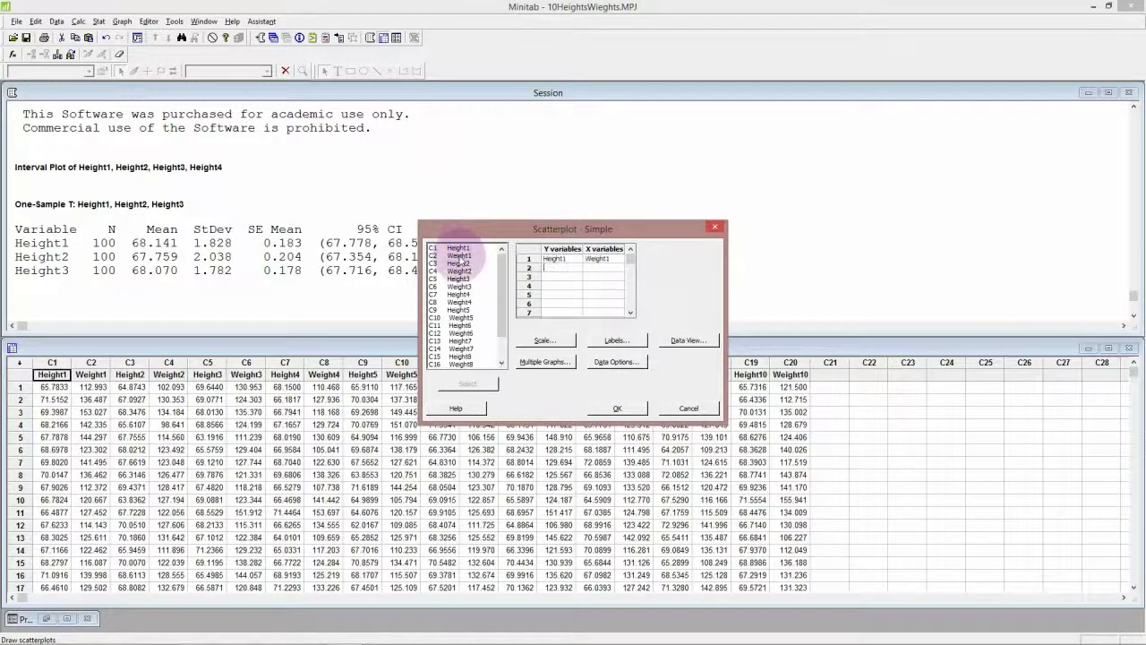
double_click(458, 256)
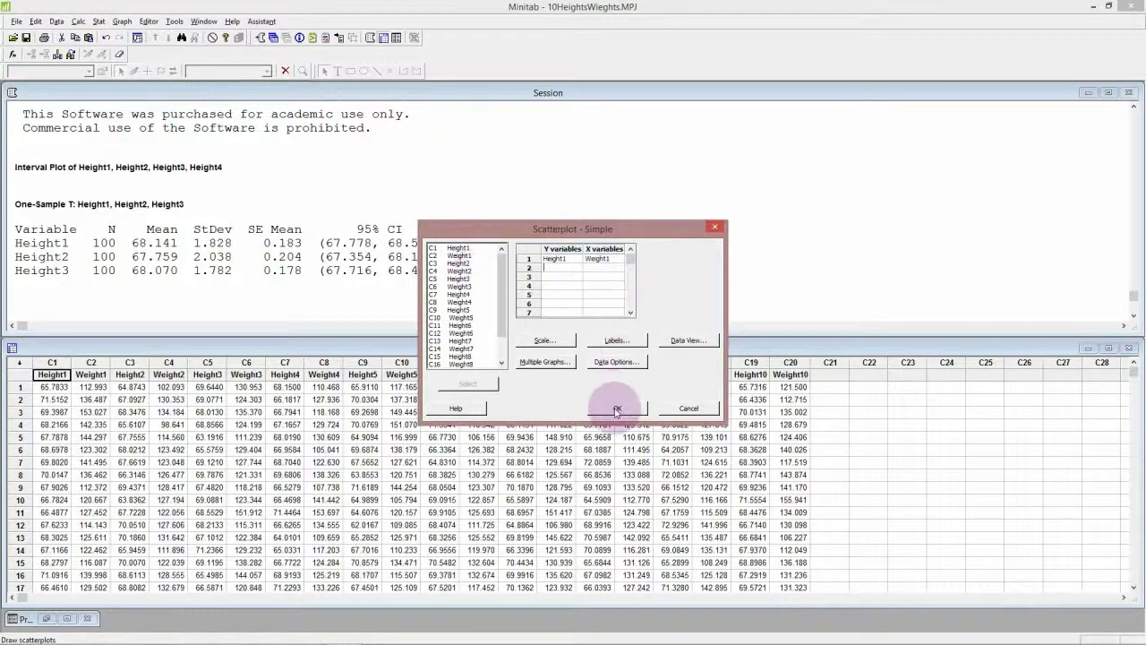
left_click(610, 403)
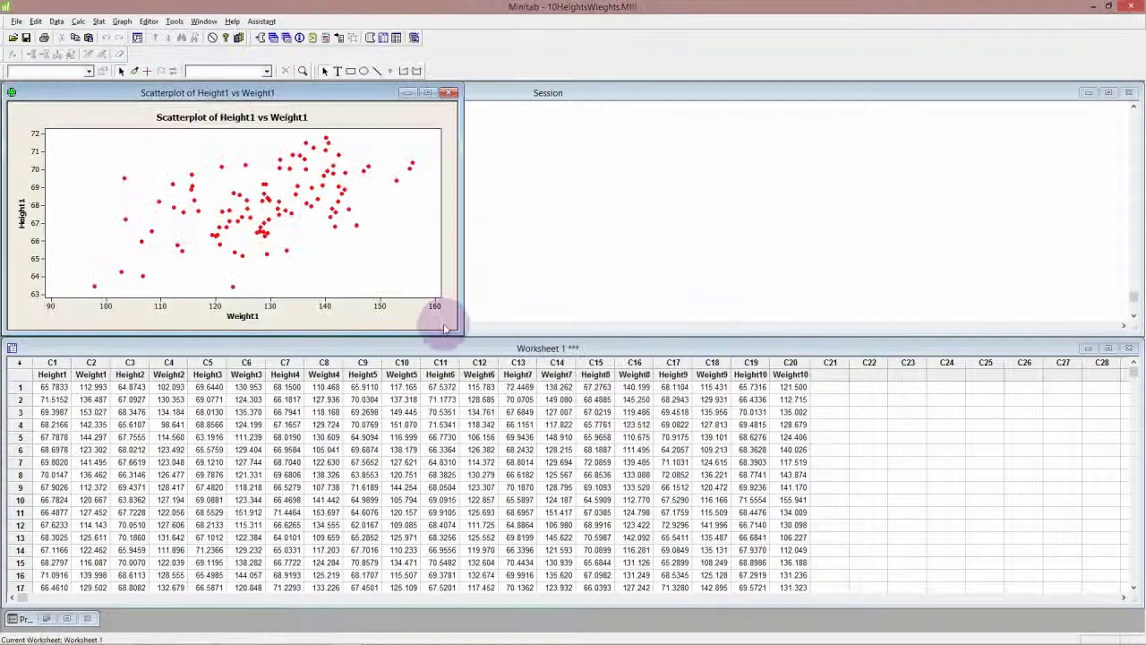
Resize and move the scatterplot window so the Session output is uncovered
left_click(457, 333)
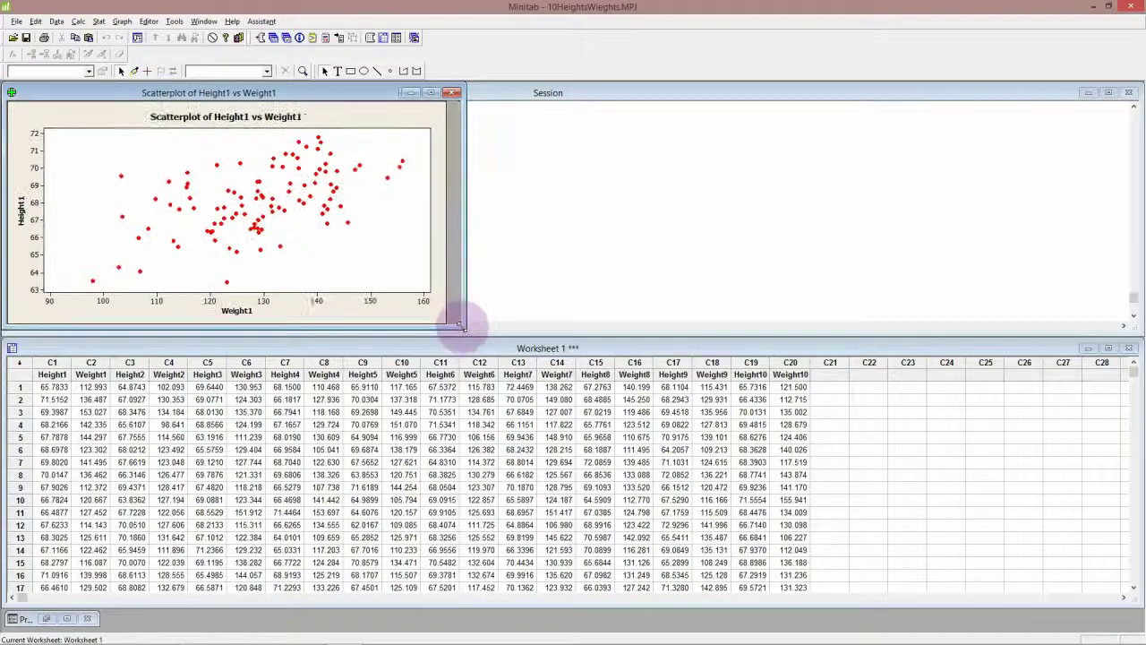
left_click_drag(457, 333, 465, 329)
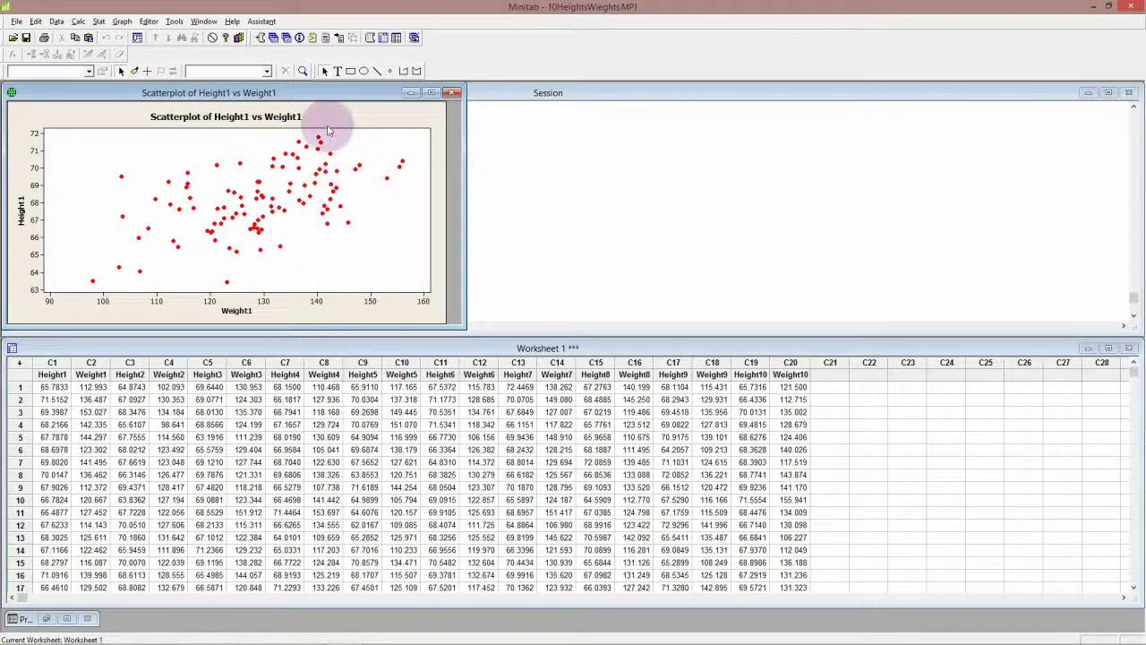
left_click_drag(394, 93, 985, 262)
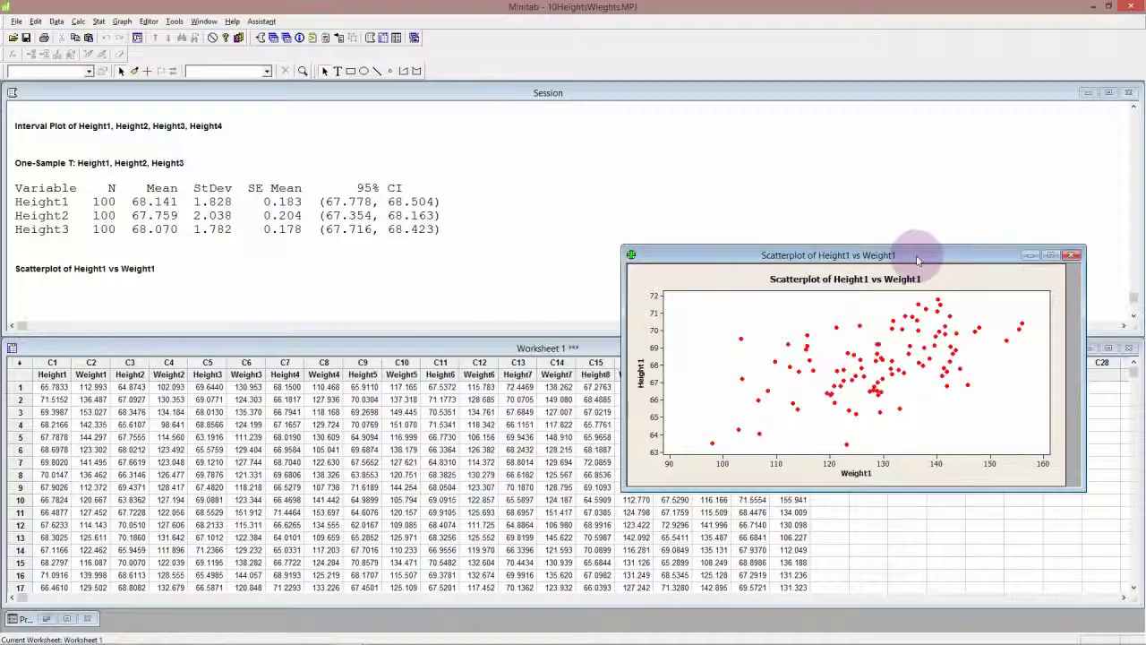
Close the Height1 vs Weight1 scatterplot, discarding it without saving
left_click(1074, 256)
key("Escape")
left_click(1072, 256)
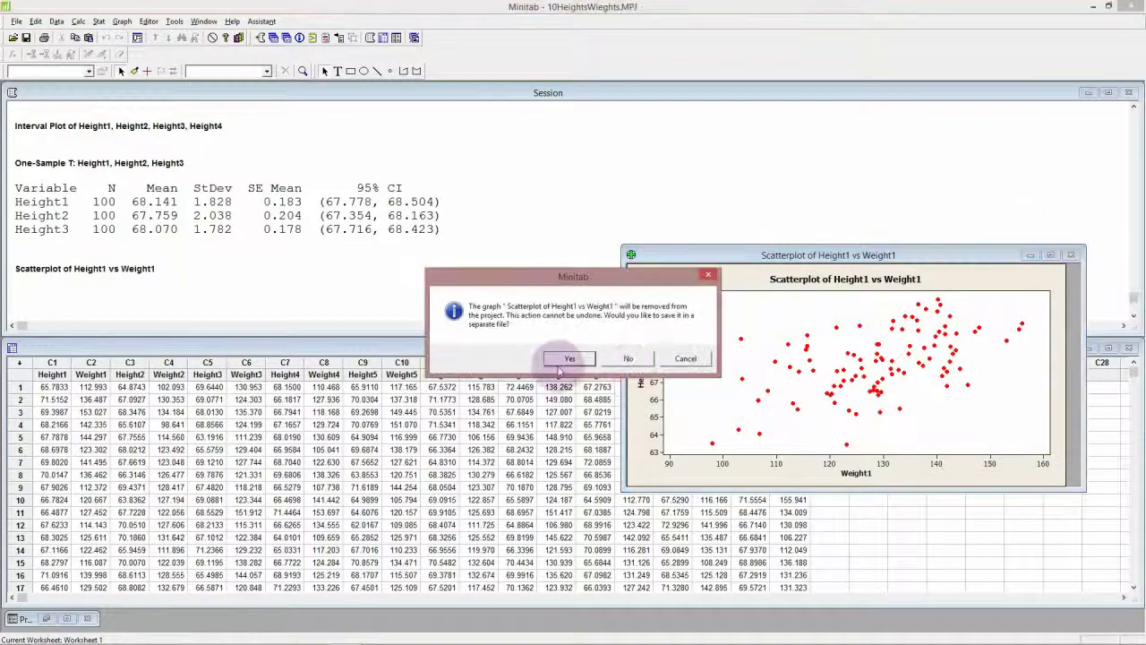
left_click(627, 358)
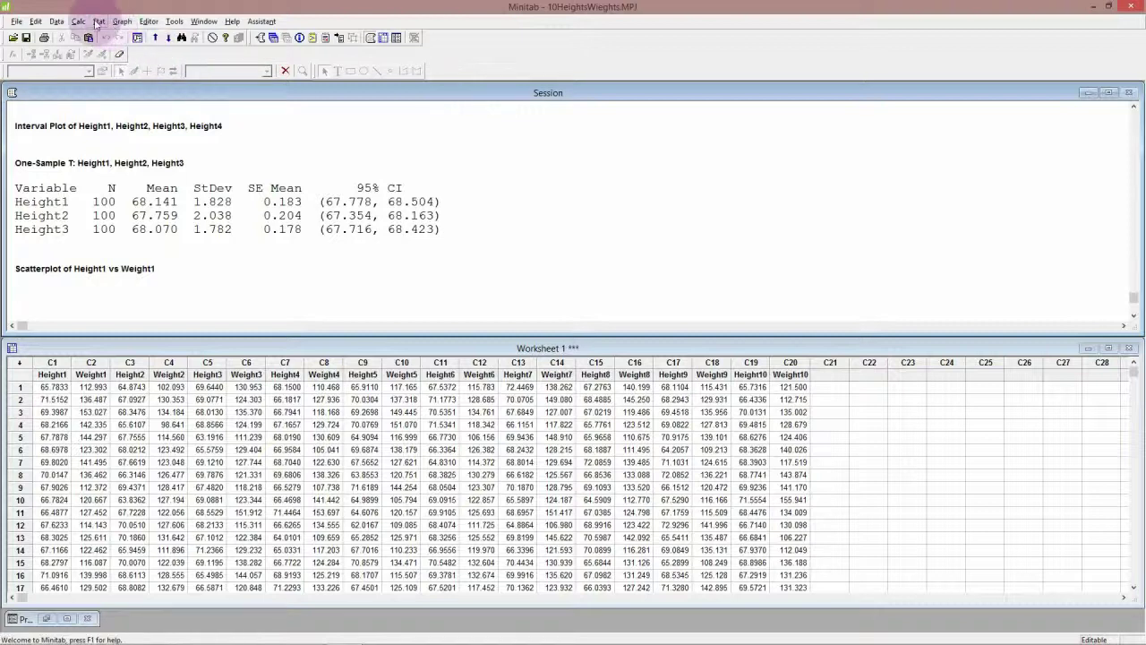
In Display Descriptive Statistics, add the Height columns as the variables to summarise
left_click(98, 20)
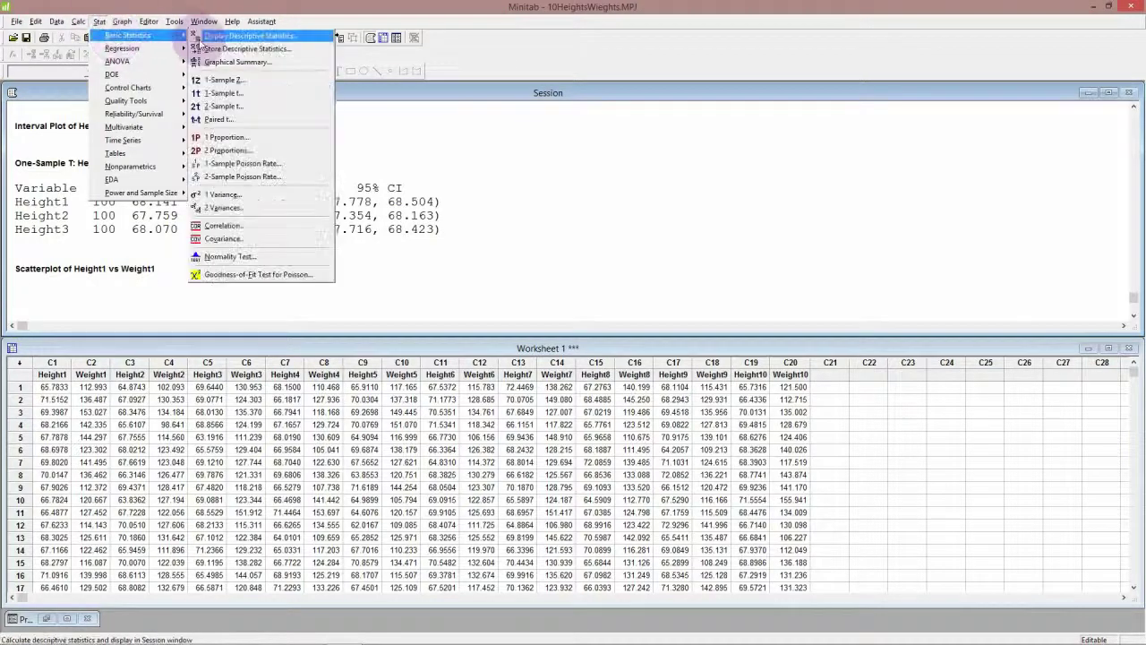
left_click(224, 36)
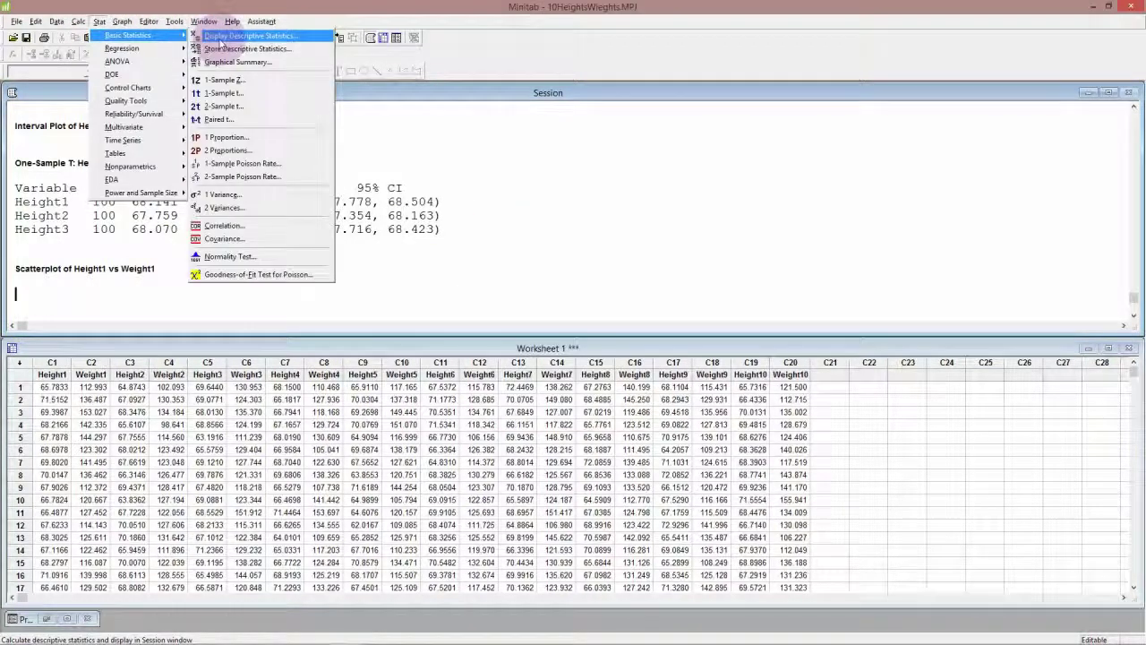
left_click(224, 36)
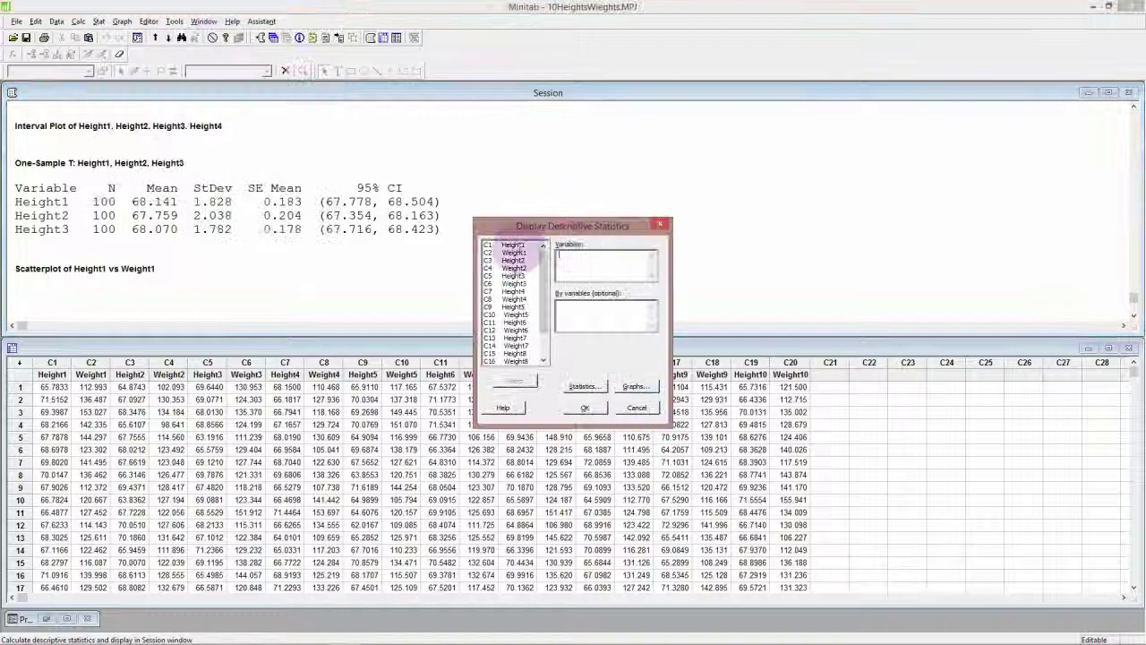
double_click(513, 245)
double_click(513, 244)
double_click(513, 259)
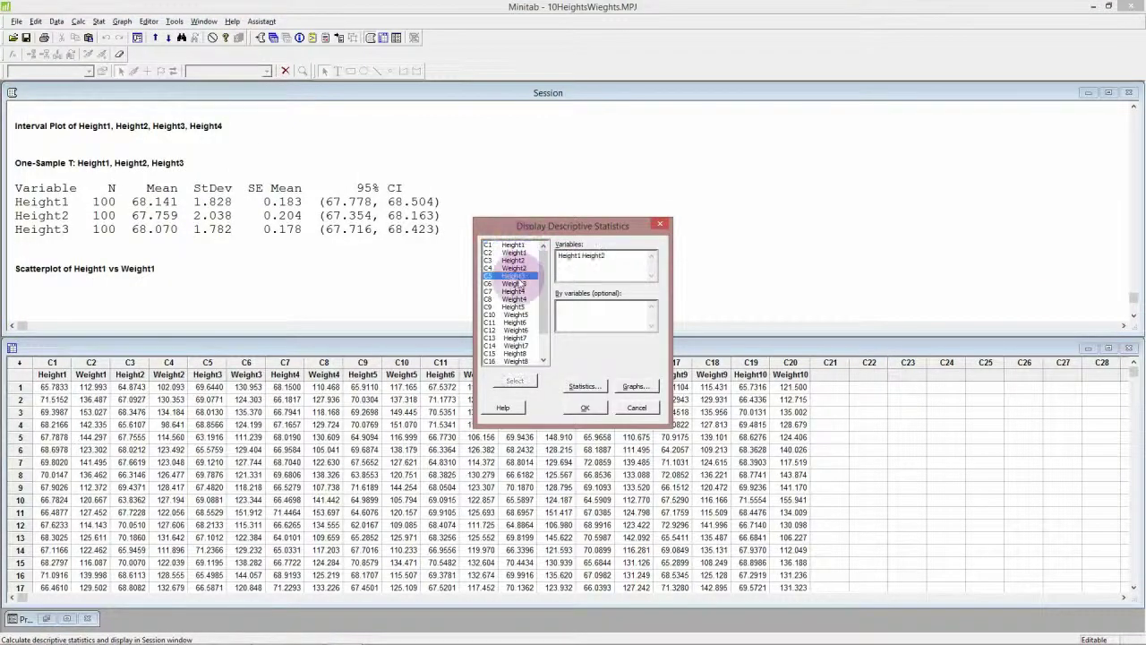
double_click(513, 276)
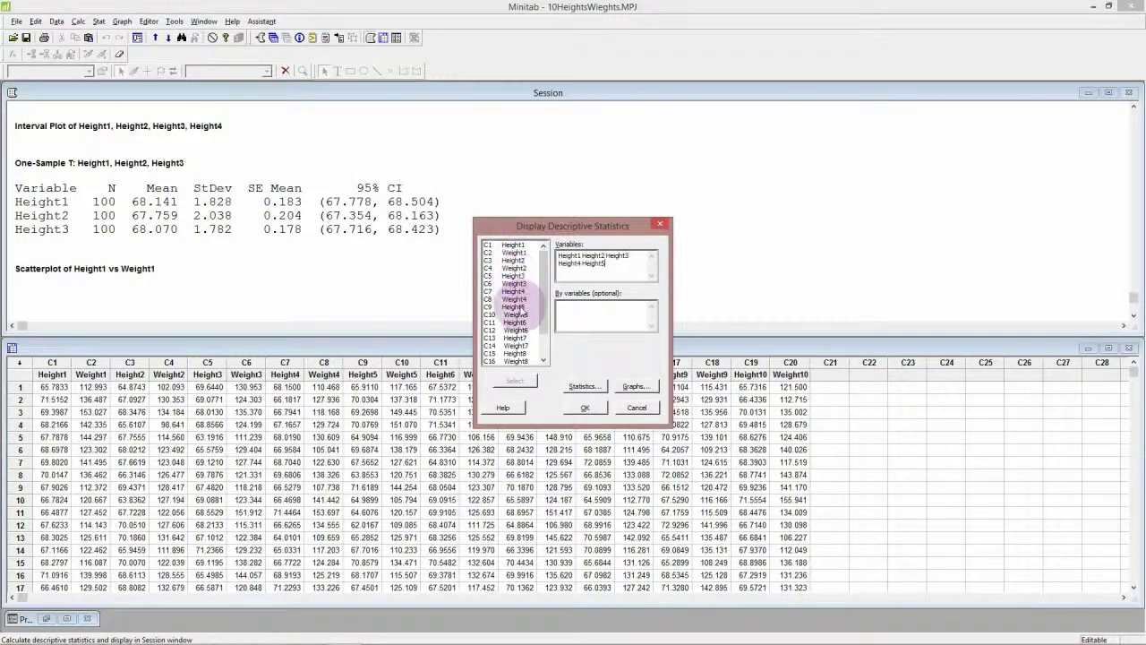
key("ctrl+z")
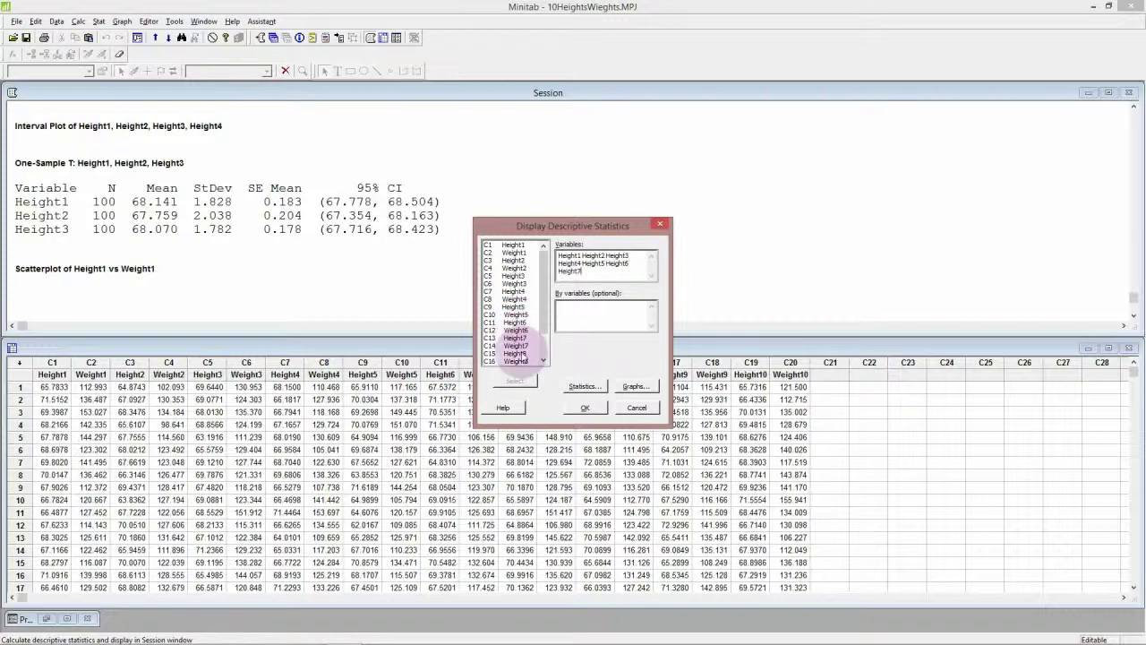
double_click(516, 338)
double_click(516, 353)
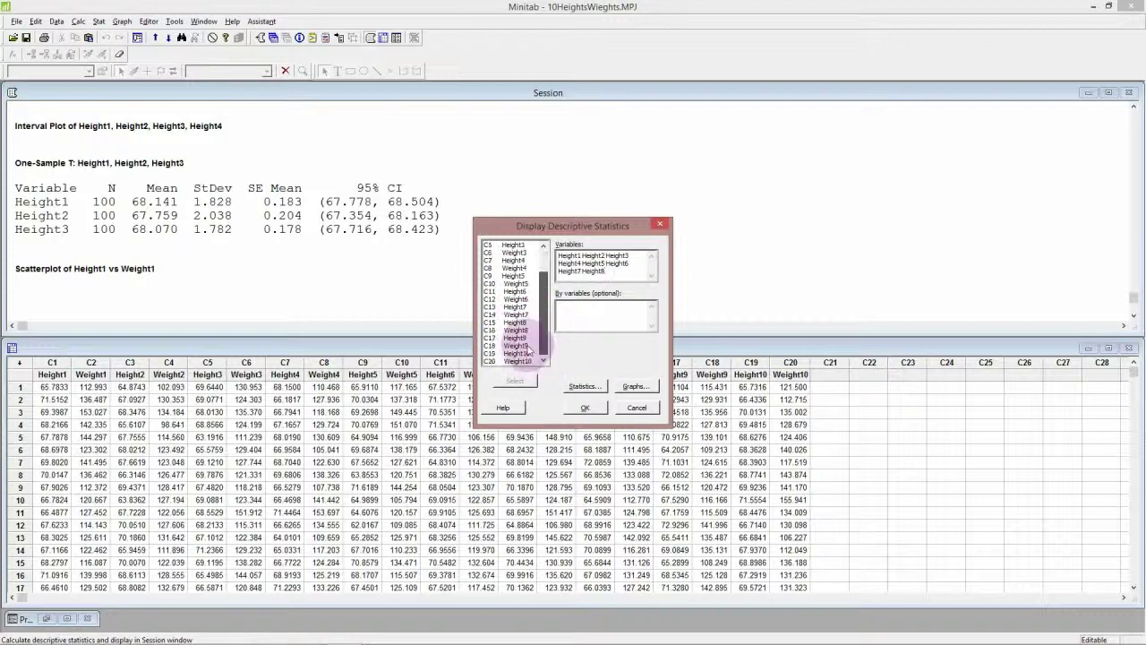
scroll(528, 347, "down", 2)
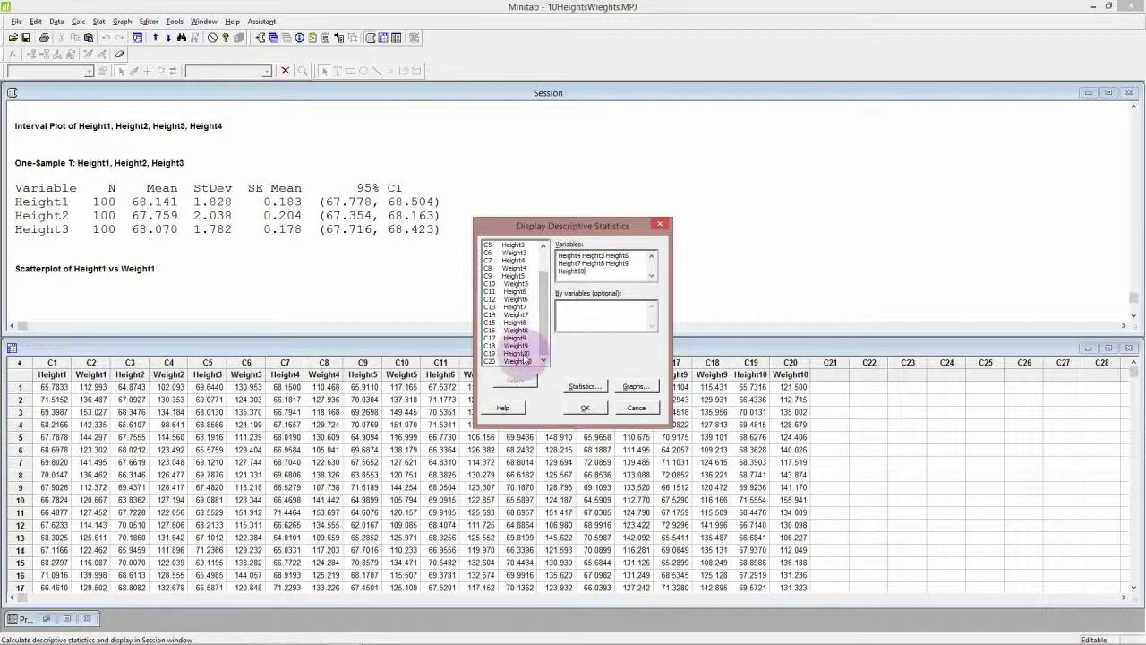
Limit the statistics to the mean only, unchecking SE mean, StDev, median, Q3, min, max, N counts
left_click(583, 387)
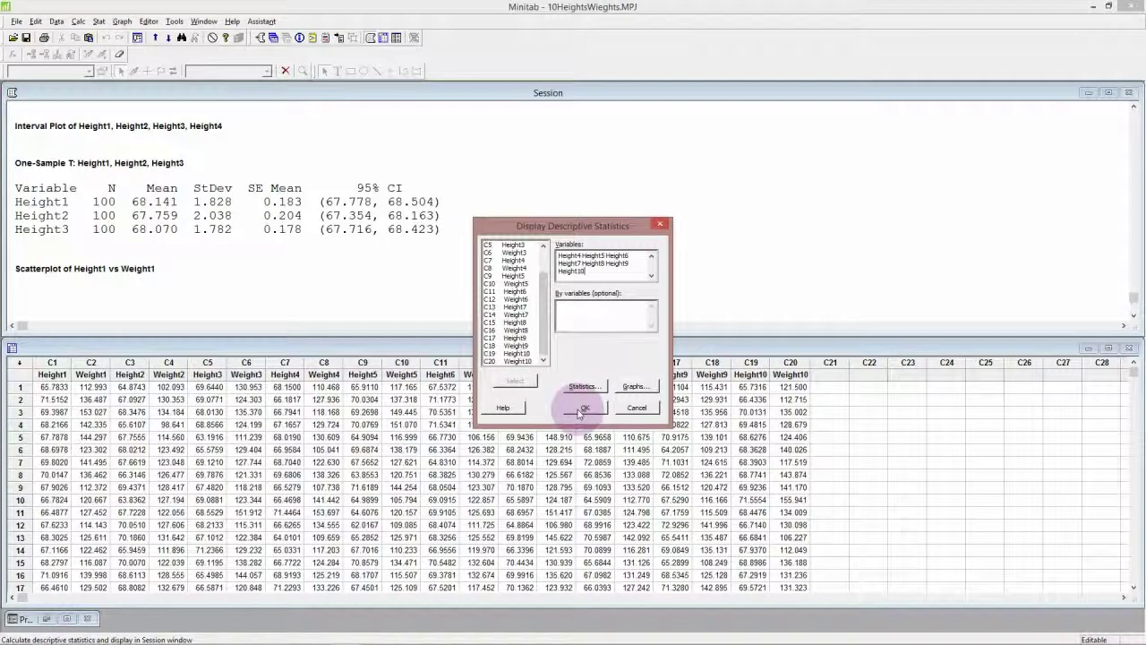
left_click(583, 387)
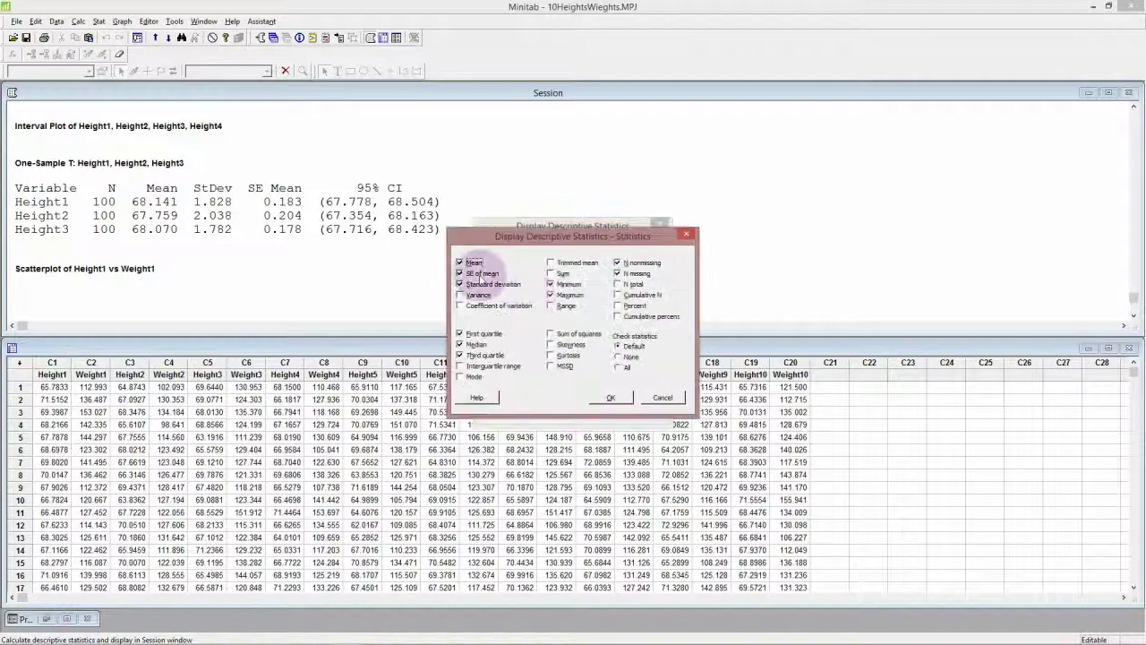
left_click(472, 273)
left_click(476, 283)
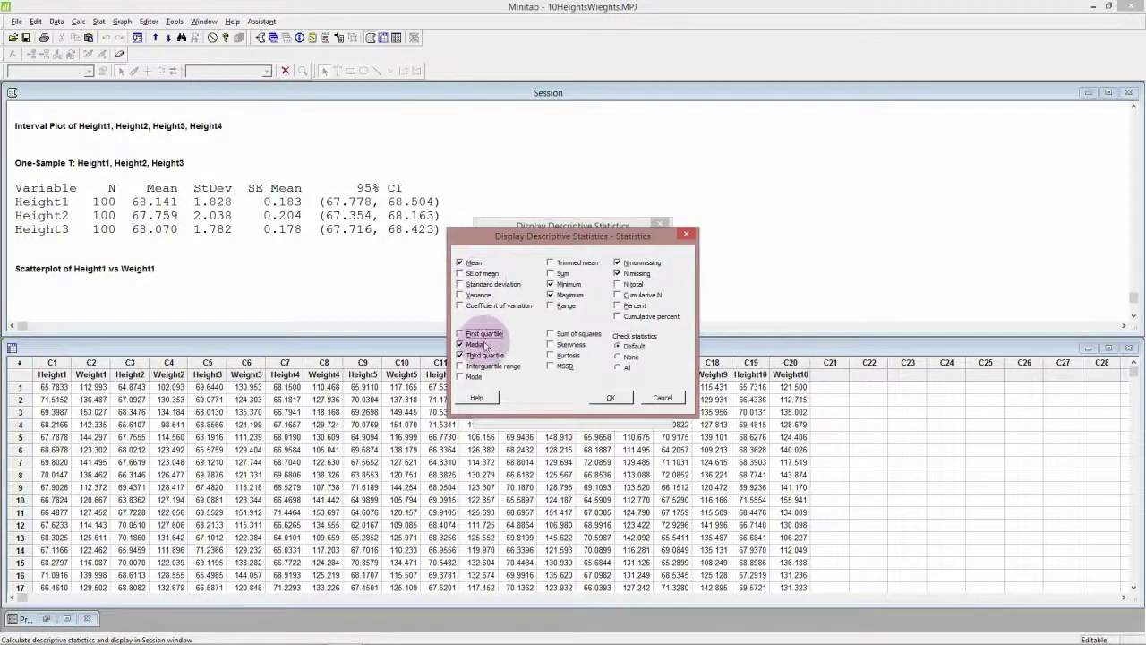
left_click(483, 344)
left_click(482, 333)
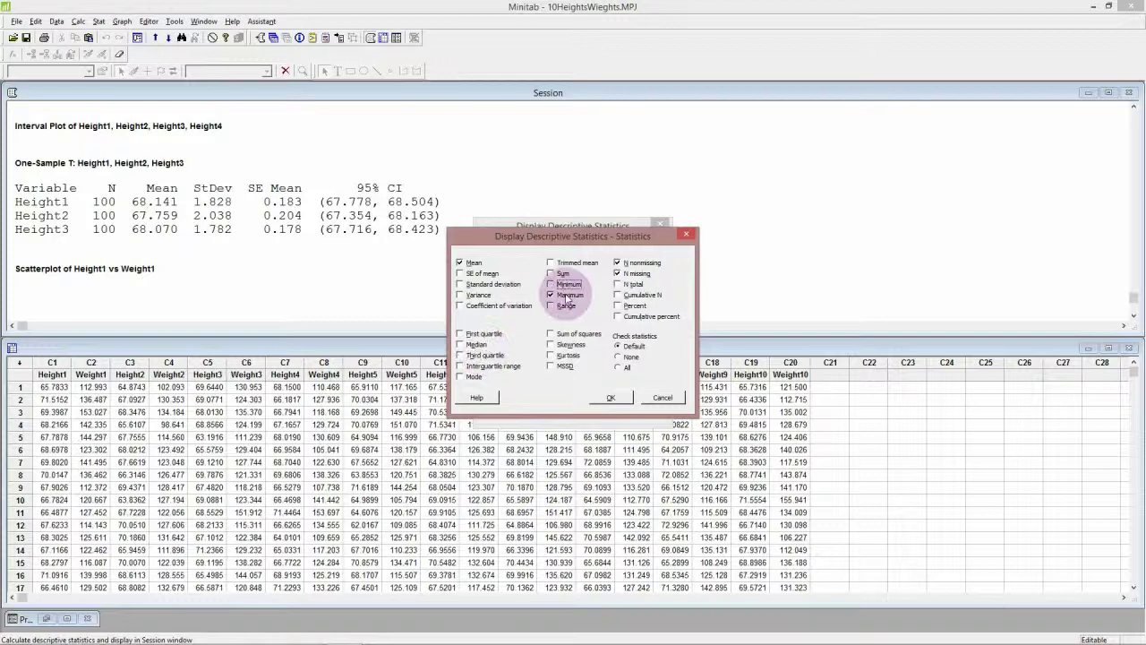
left_click(551, 284)
left_click(551, 294)
left_click(461, 355)
left_click(617, 262)
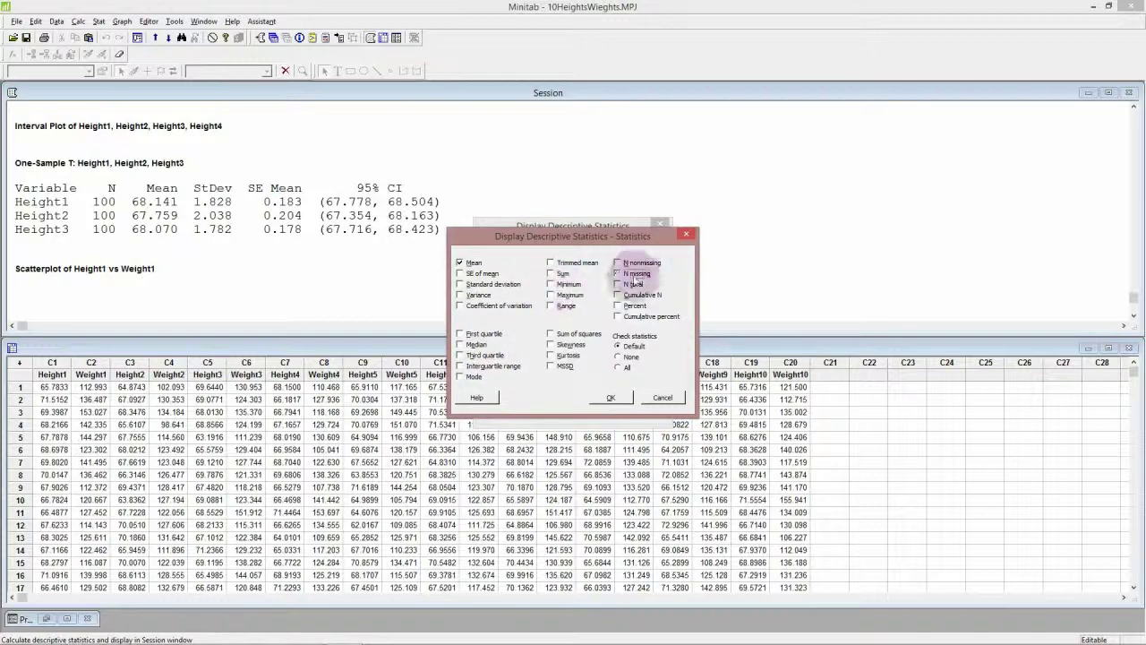
left_click(637, 273)
Run the analysis to list the means of Height1–Height10 in the Session window
left_click(611, 398)
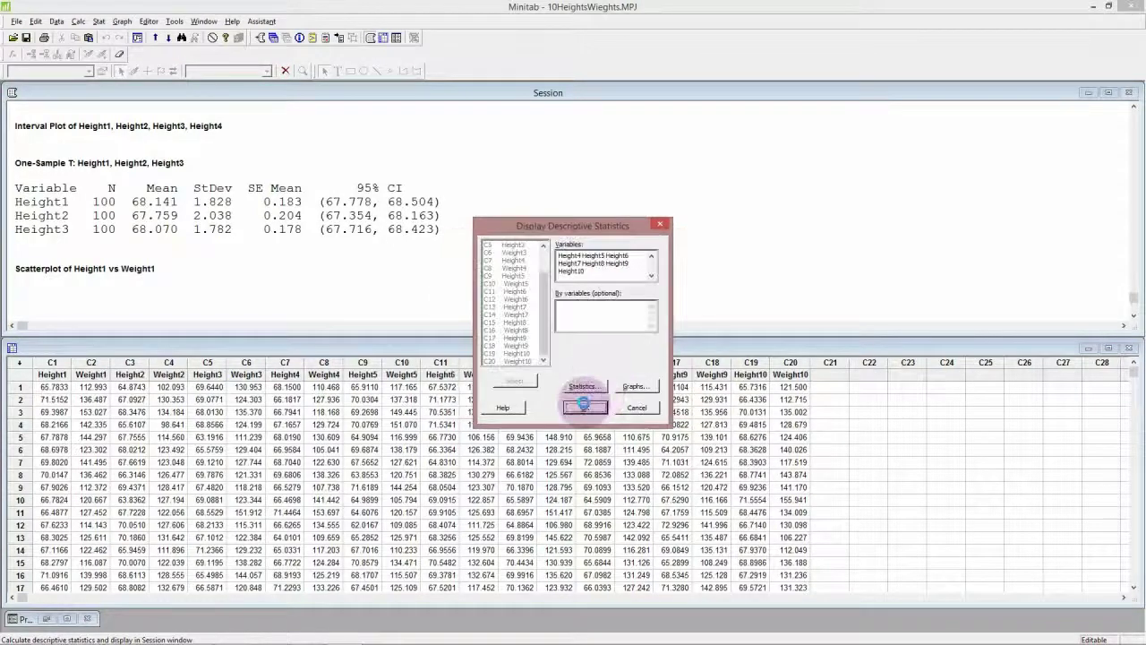
left_click(591, 406)
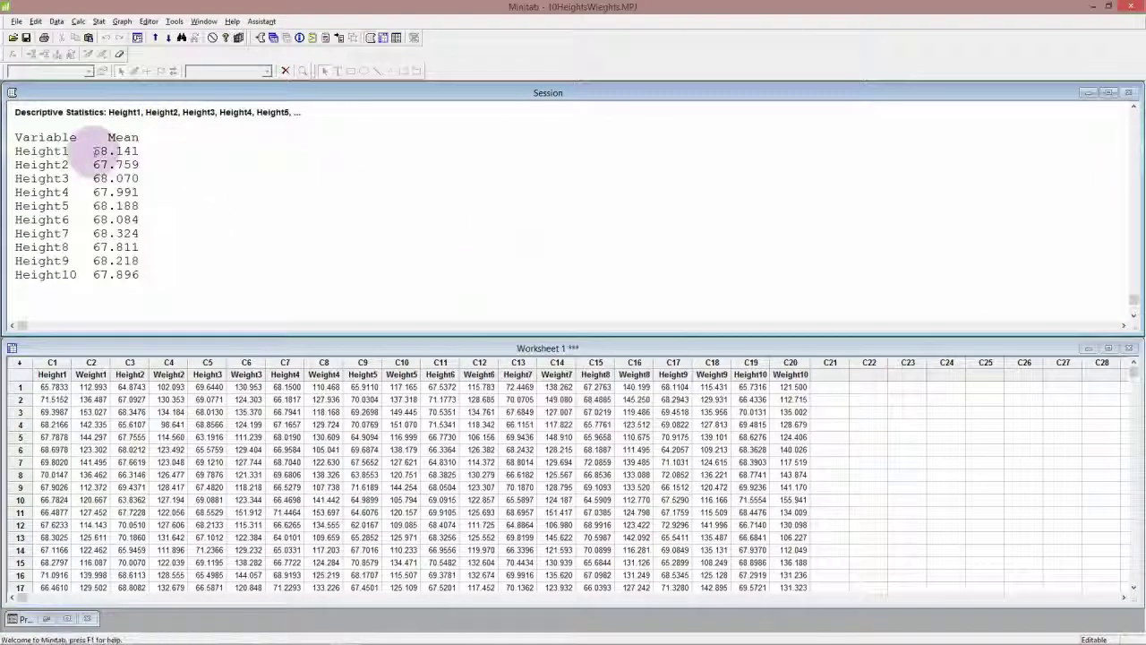
left_click(90, 150)
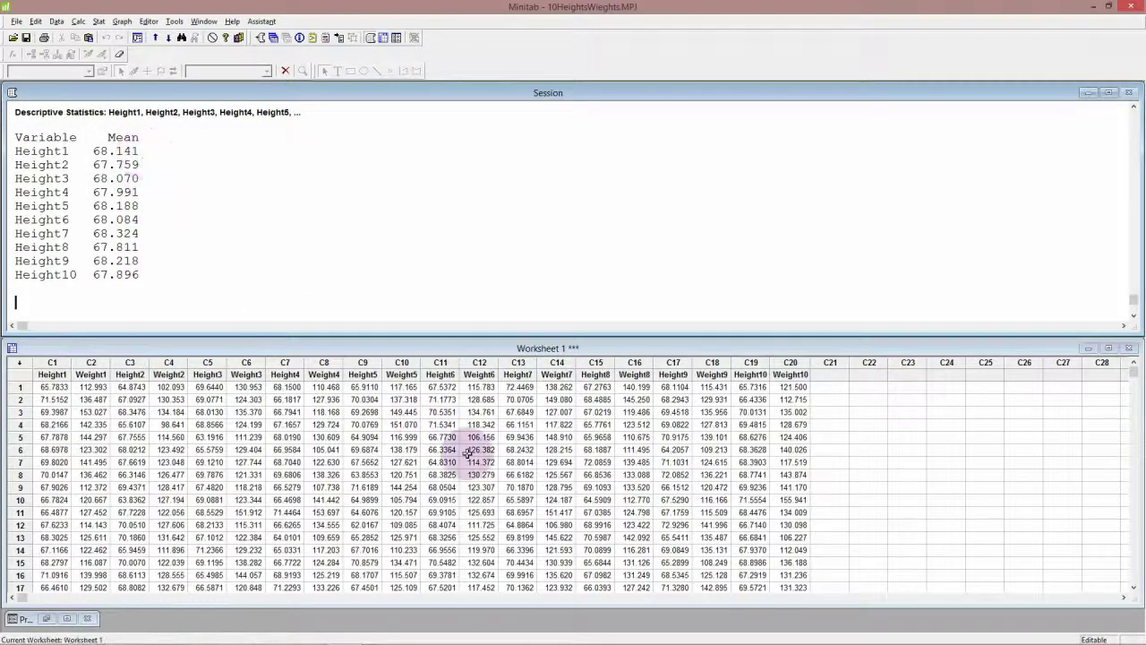
left_click(474, 389)
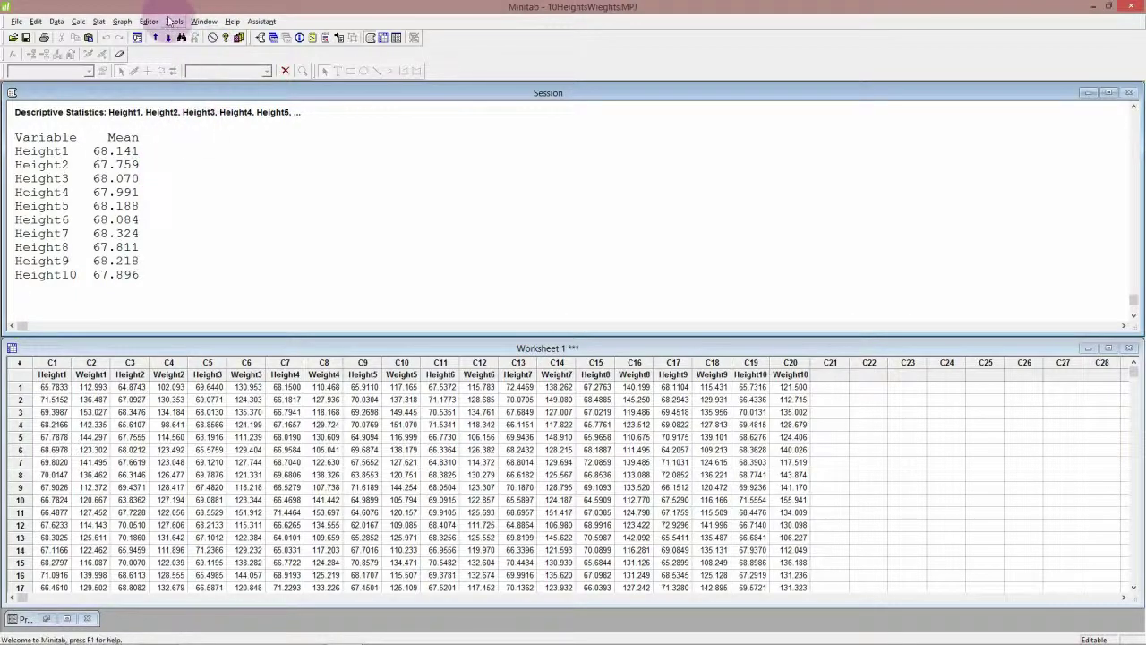
Start an Interval Plot of the Multiple Y's, Simple type
left_click(124, 22)
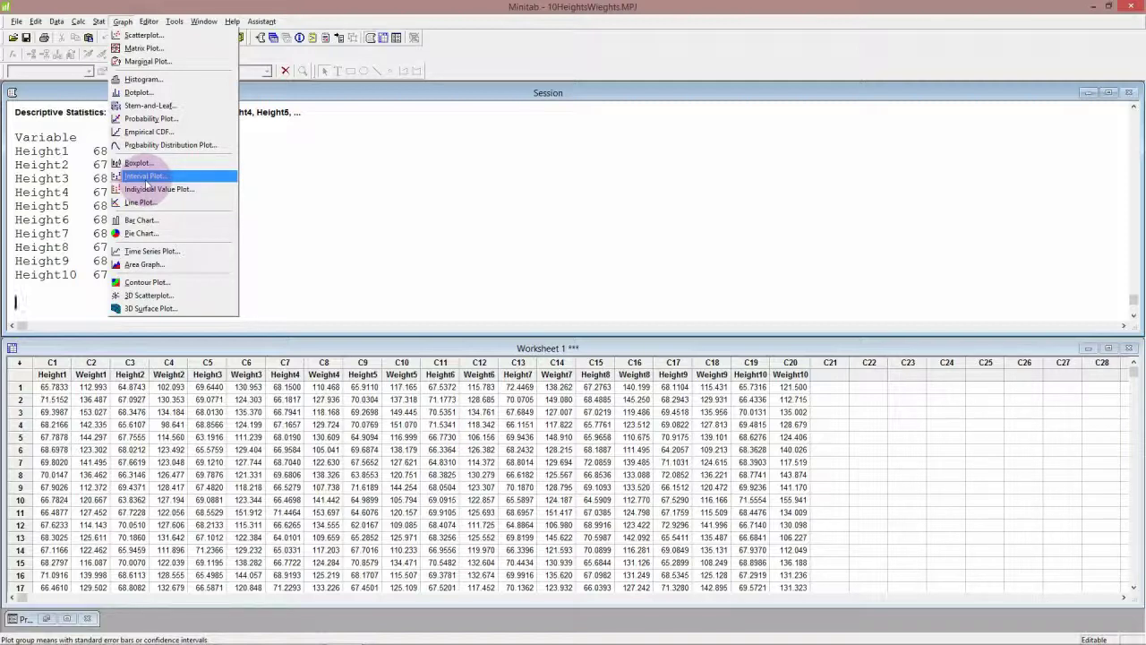
left_click(151, 176)
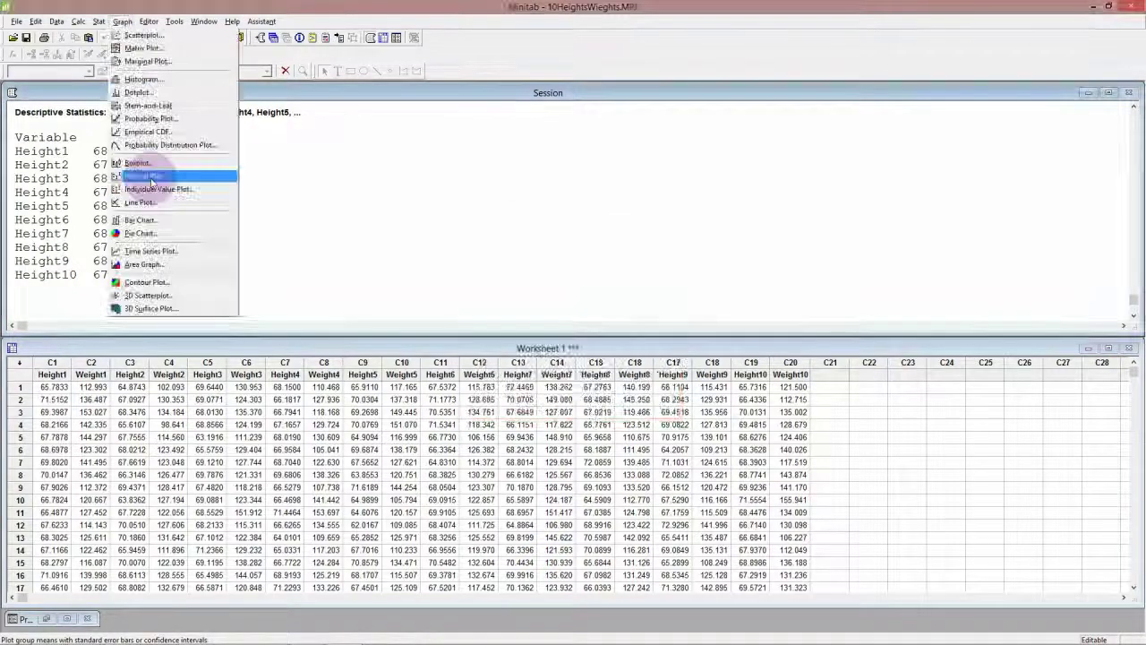
left_click(150, 177)
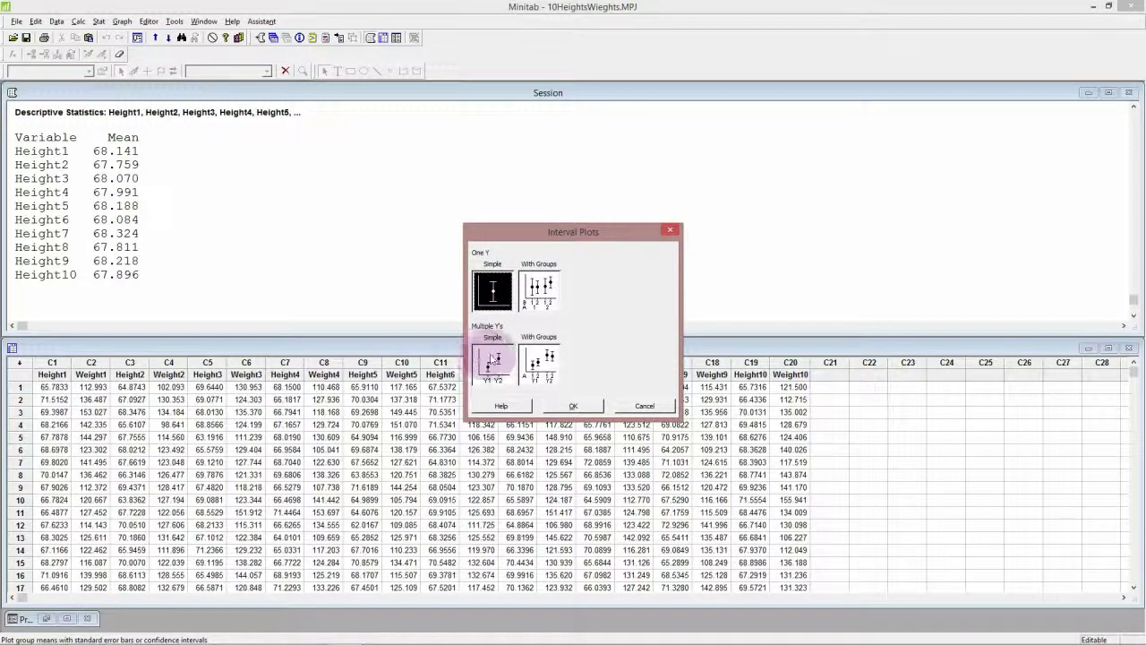
left_click(494, 359)
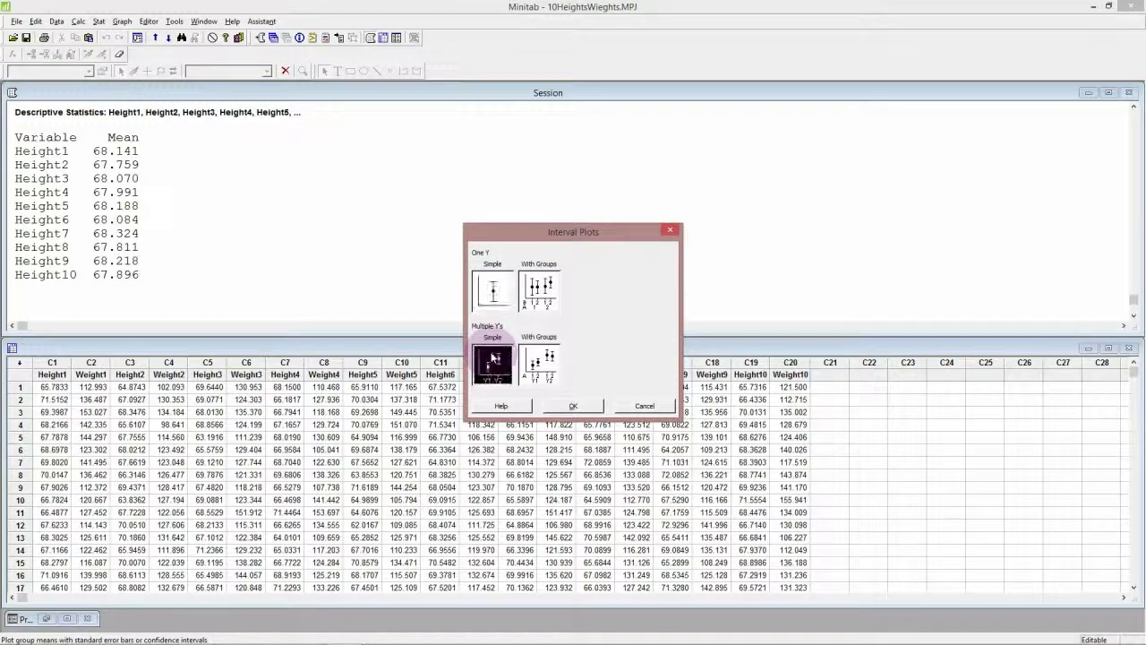
left_click(571, 407)
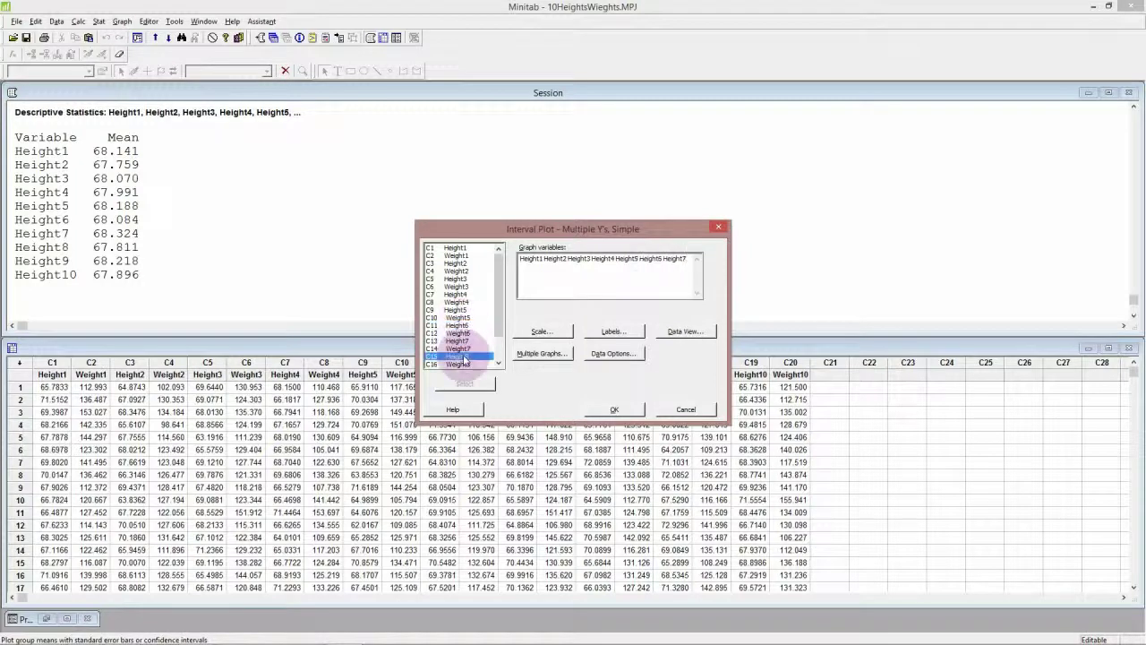
Enter Height8, Height9 and Height10 to complete Height1–Height10 as graph variables
double_click(459, 354)
scroll(474, 350, "down", 2)
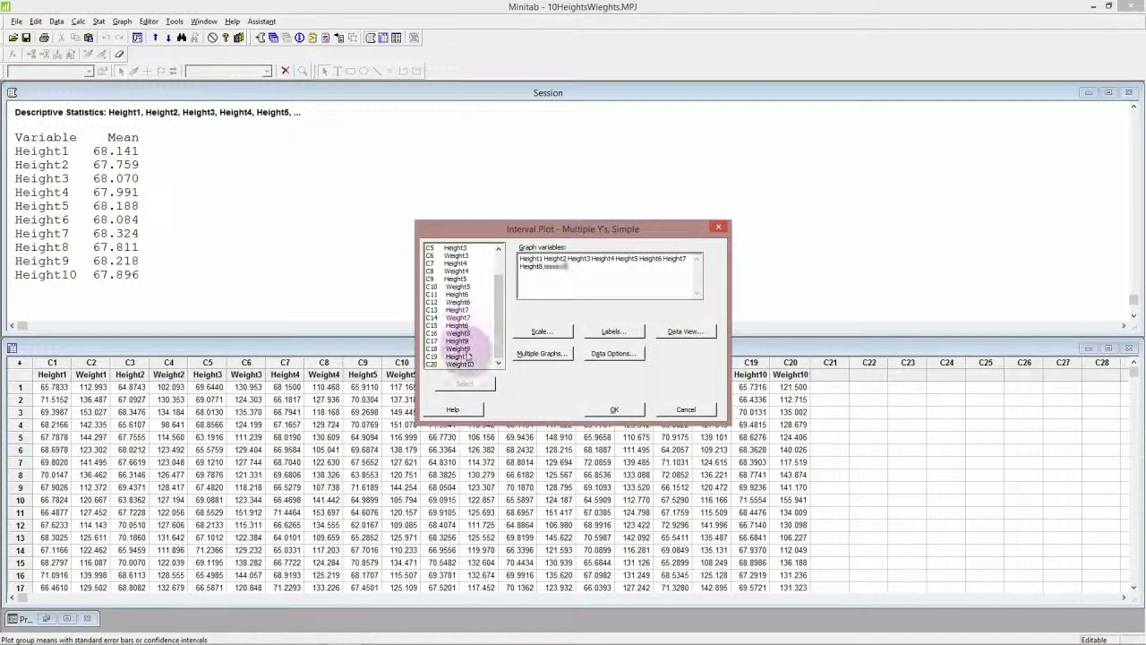
double_click(458, 341)
double_click(458, 357)
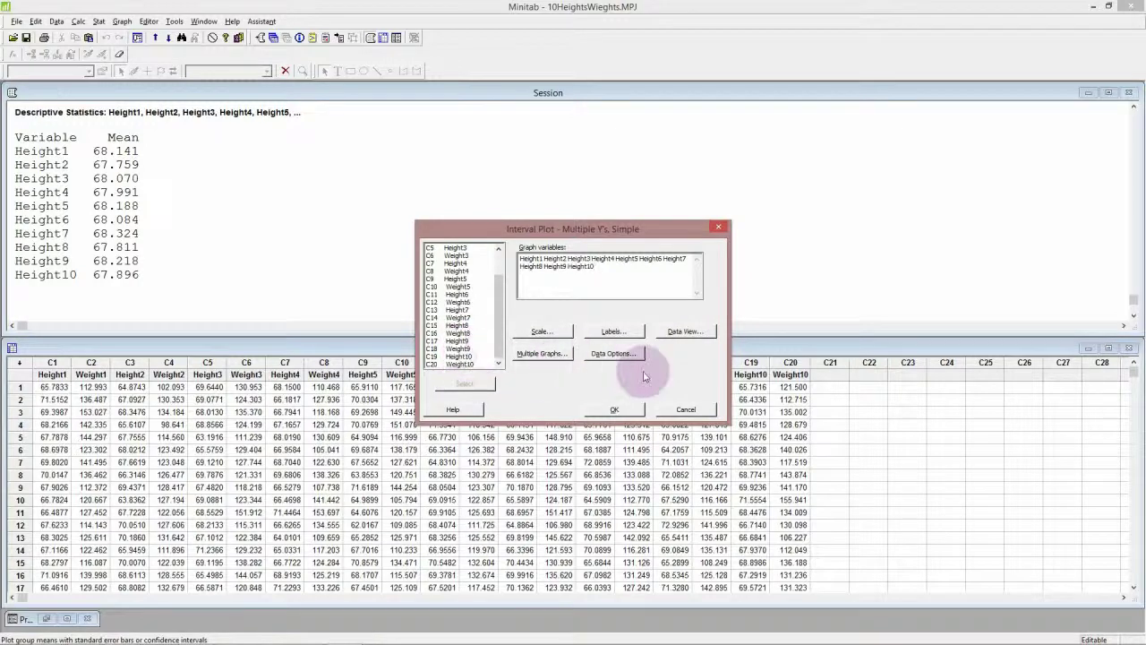
Create the 95% CI interval plot of Height1–Height10 and shift its window down and right
left_click(614, 409)
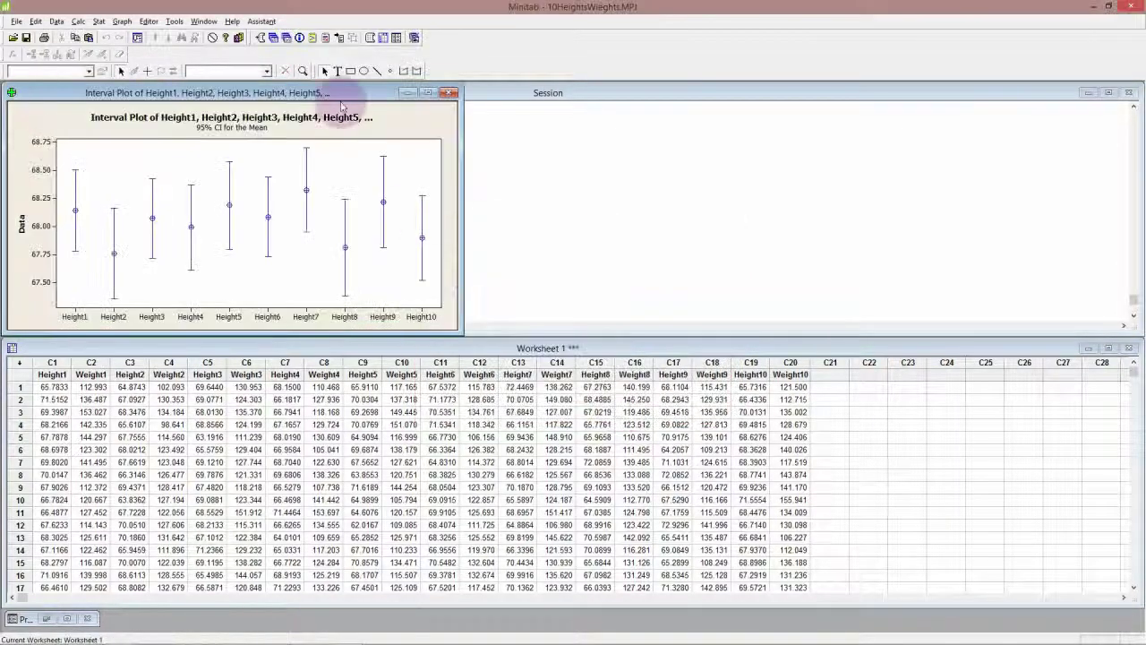
left_click_drag(403, 93, 480, 198)
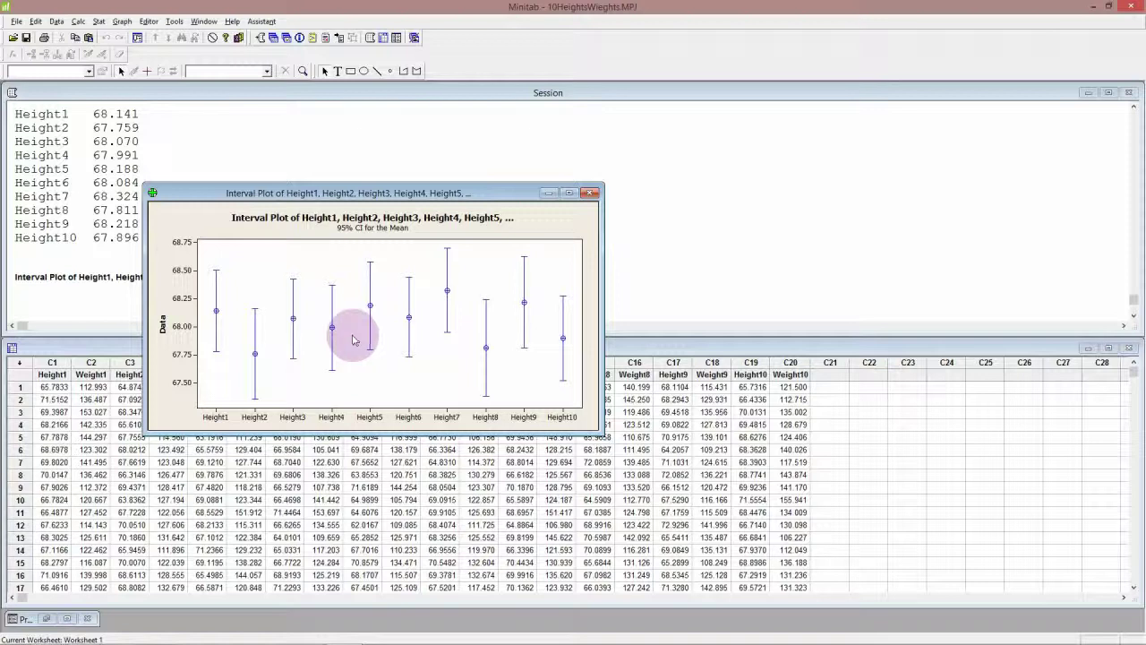
Add a horizontal reference line at Y = 68 to the interval plot's data region
right_click(354, 340)
left_click(354, 340)
right_click(354, 340)
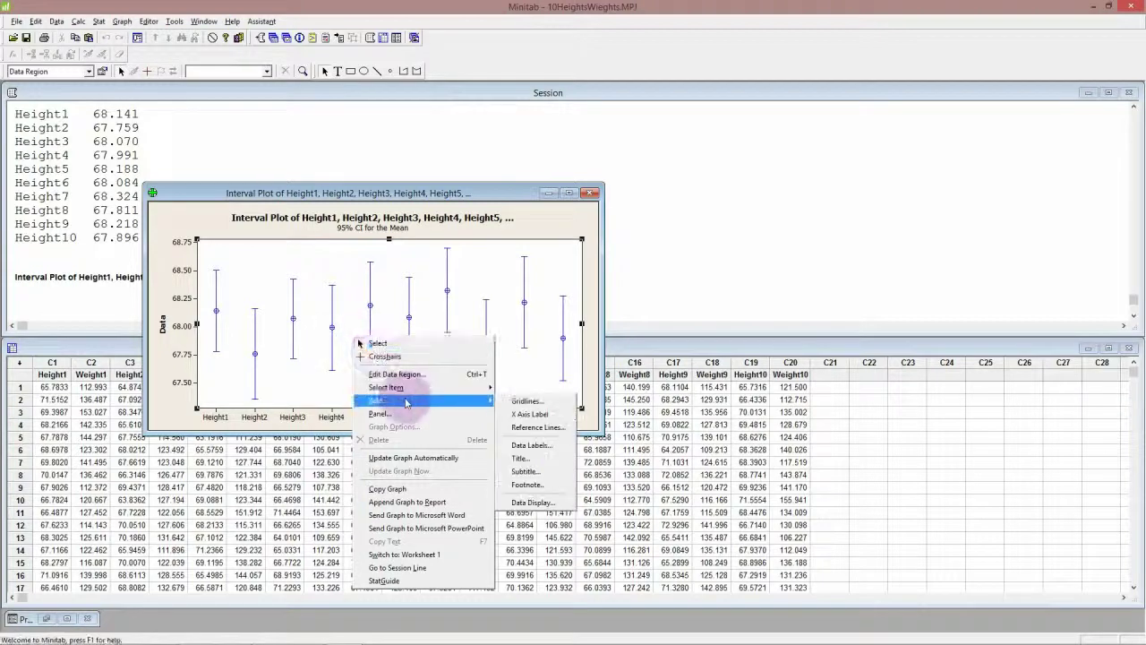
mouse_move(405, 403)
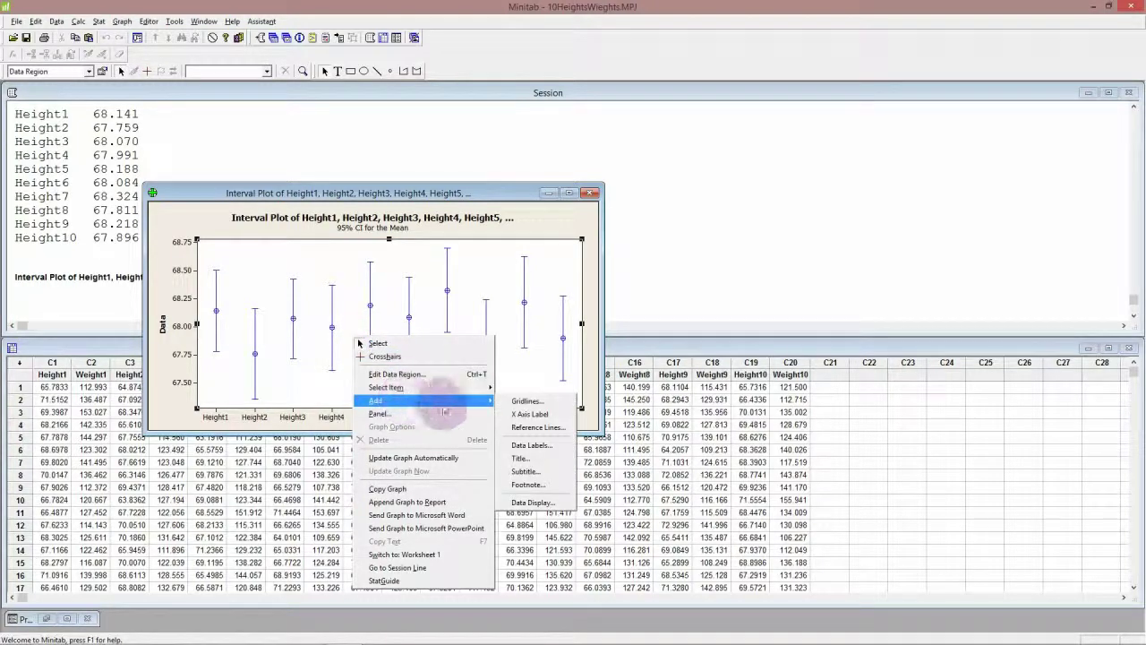
left_click(535, 427)
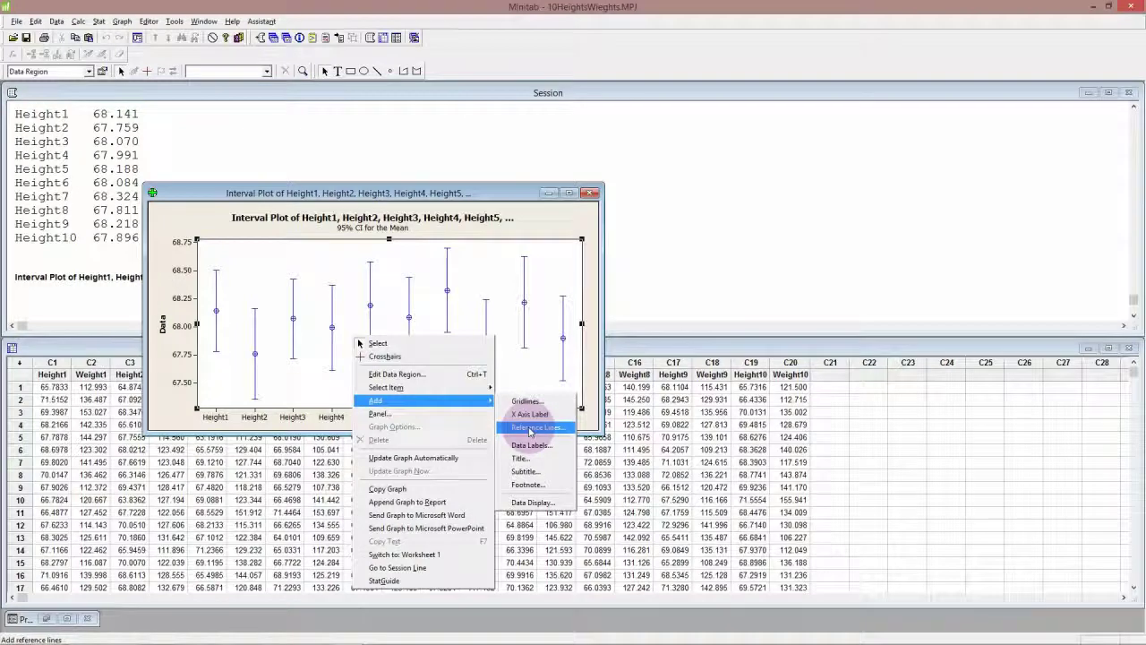
left_click(536, 427)
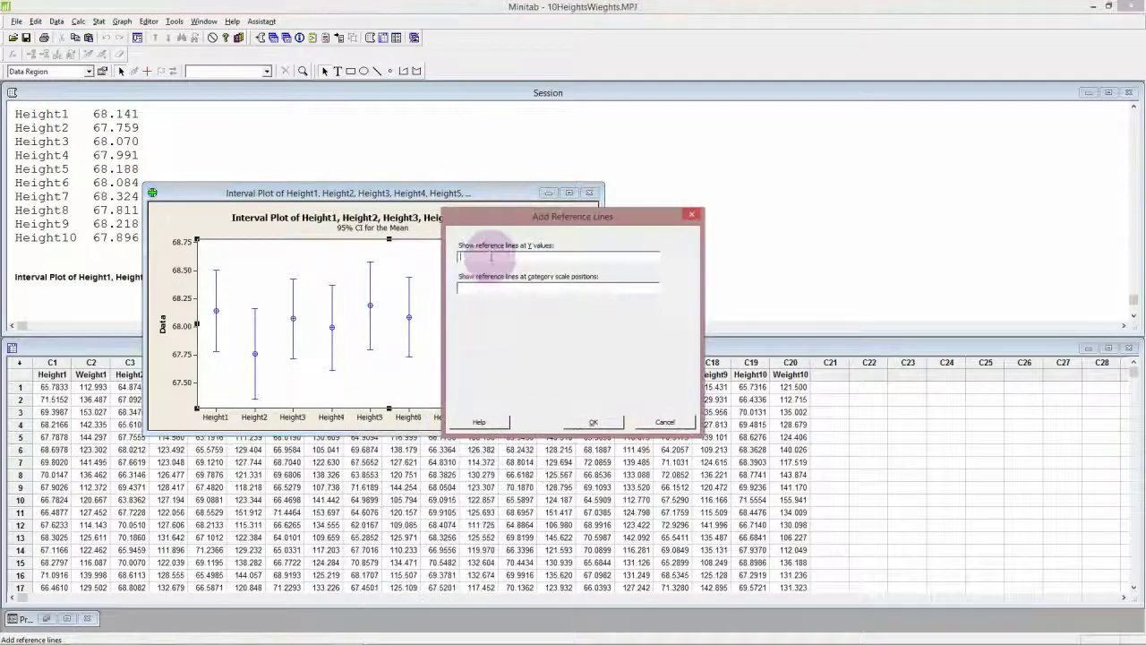
left_click(491, 257)
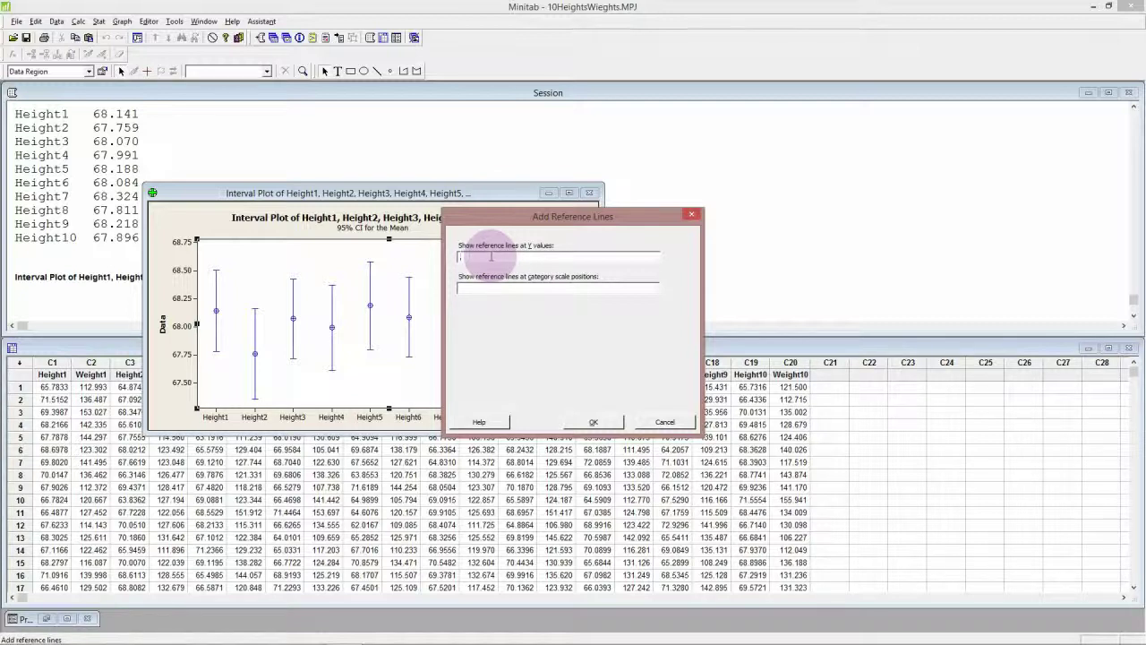
type("68")
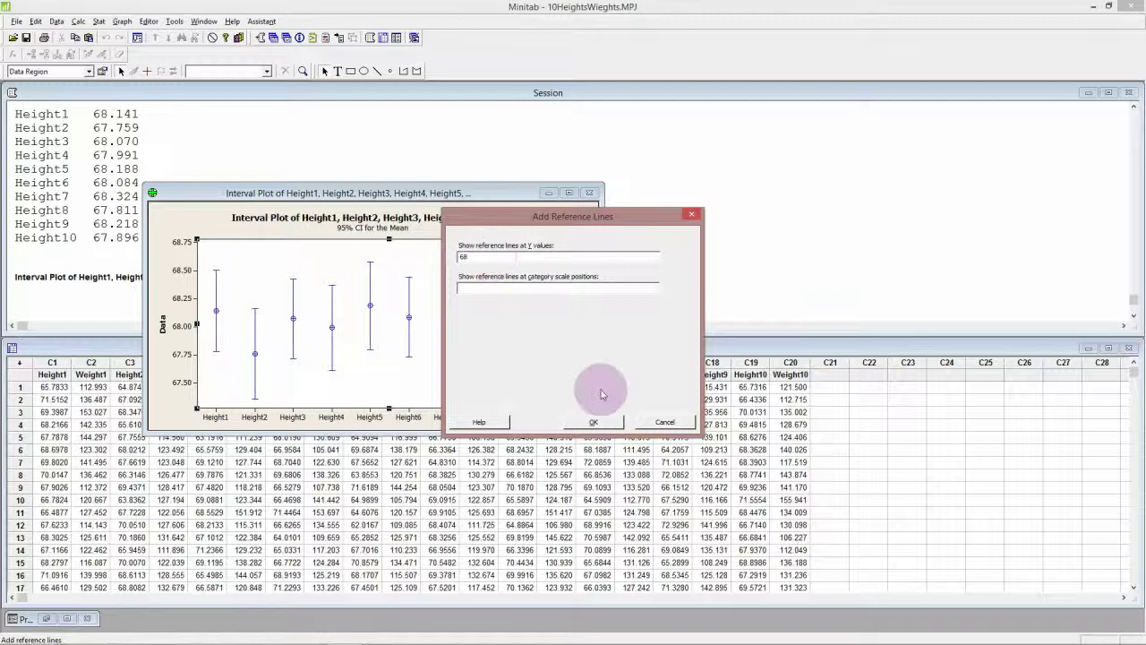
left_click(595, 420)
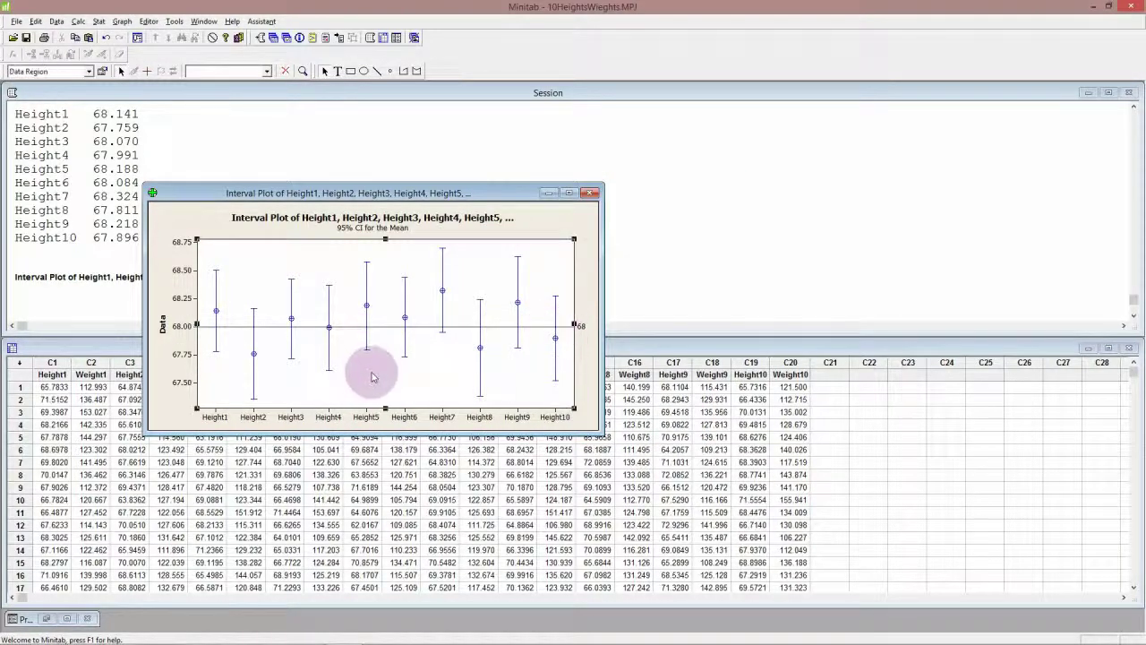
Drag the interval plot window further right and lower to reveal the Session output
left_click(383, 357)
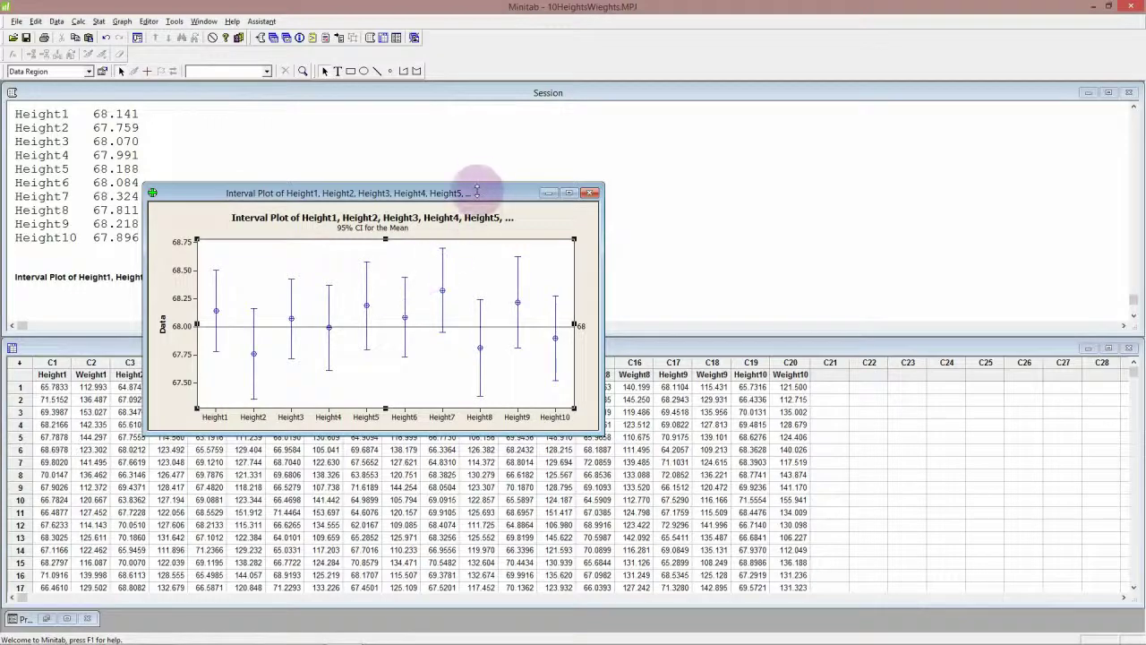
left_click_drag(477, 192, 775, 303)
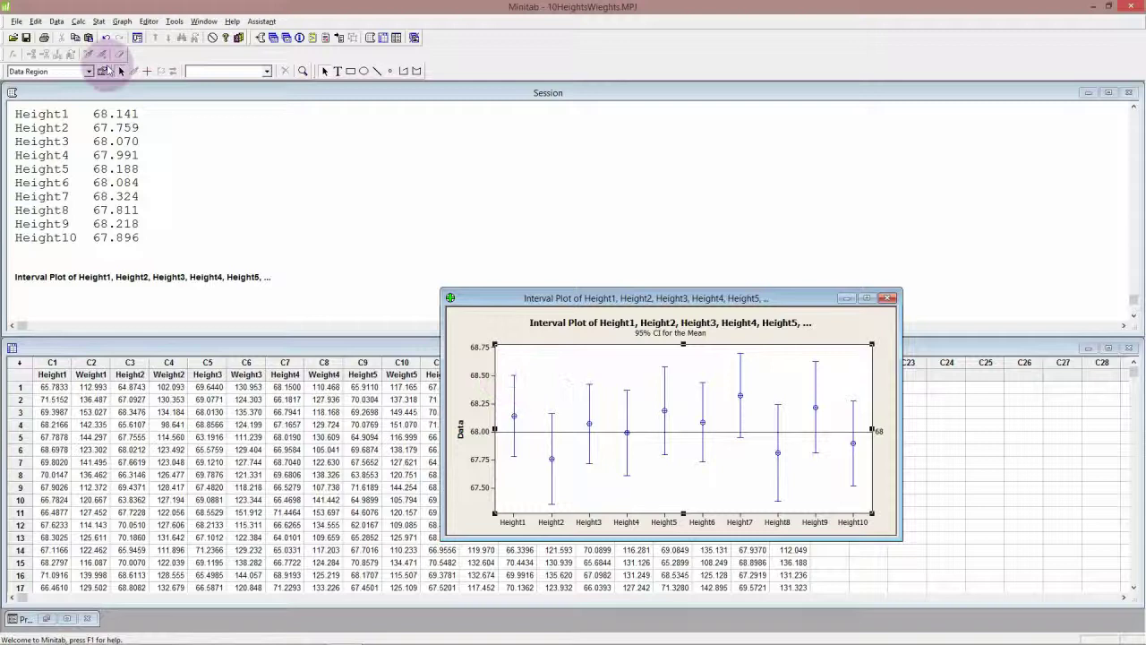
Open the 1-Sample t dialog, center it, and activate the Samples in columns box
left_click(99, 21)
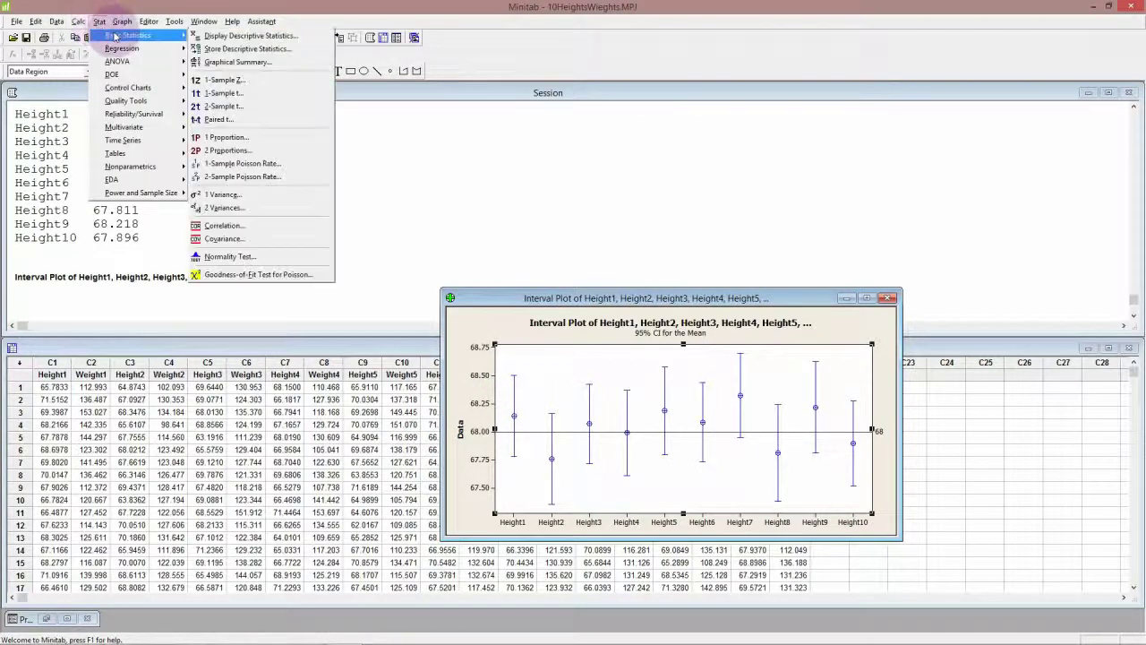
mouse_move(125, 35)
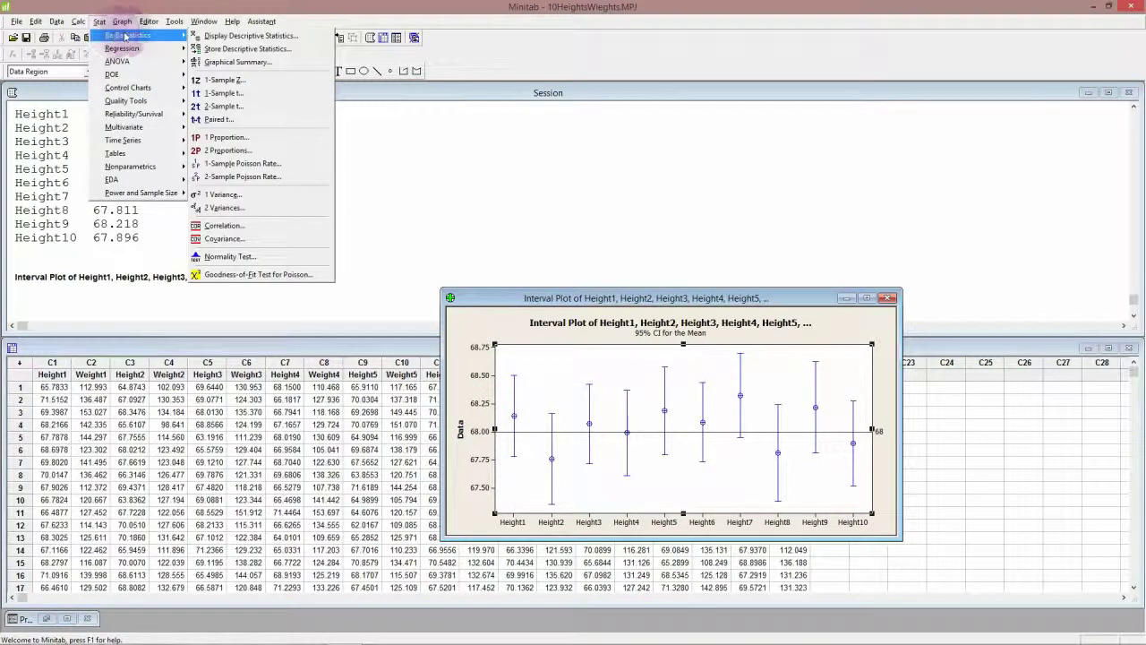
left_click(258, 96)
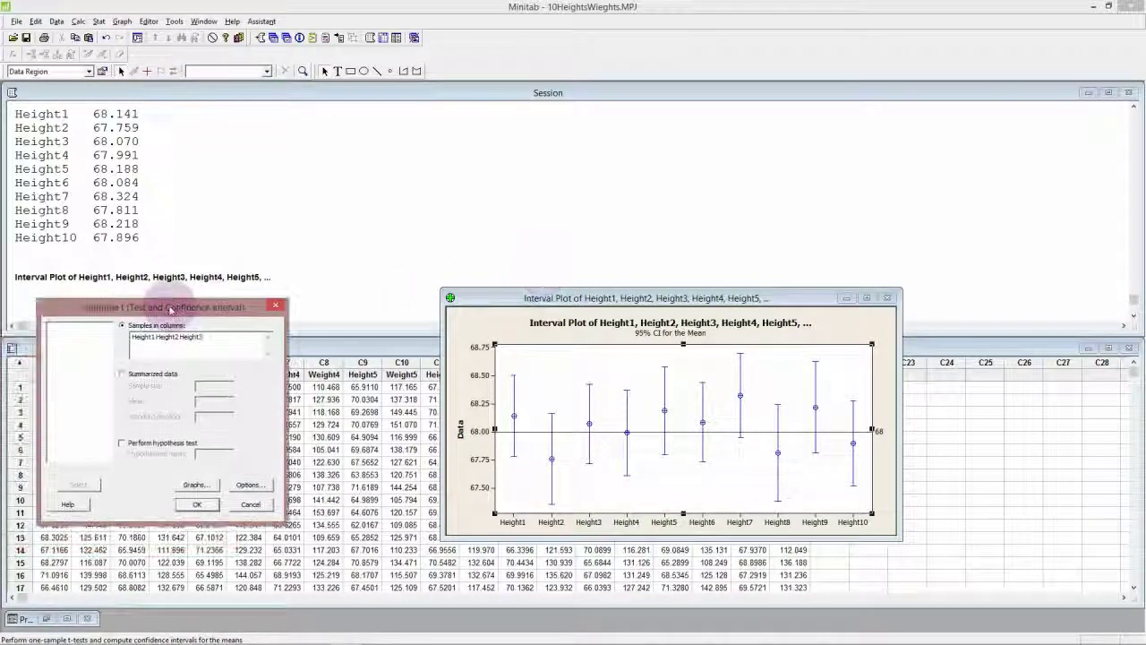
left_click_drag(179, 332, 439, 189)
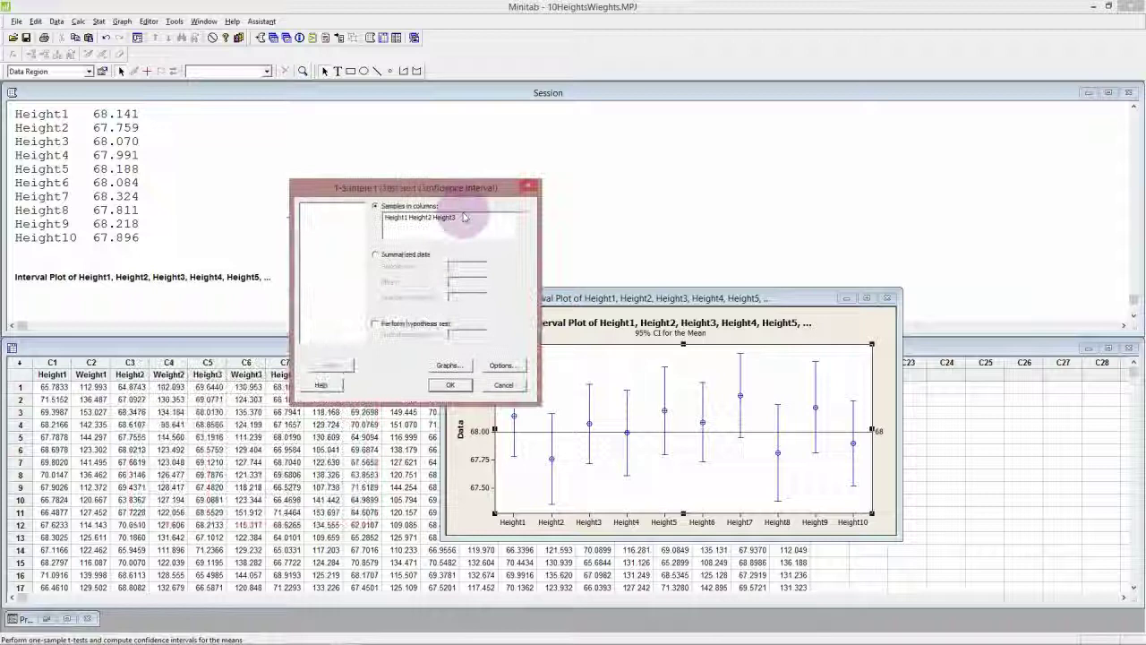
left_click(464, 216)
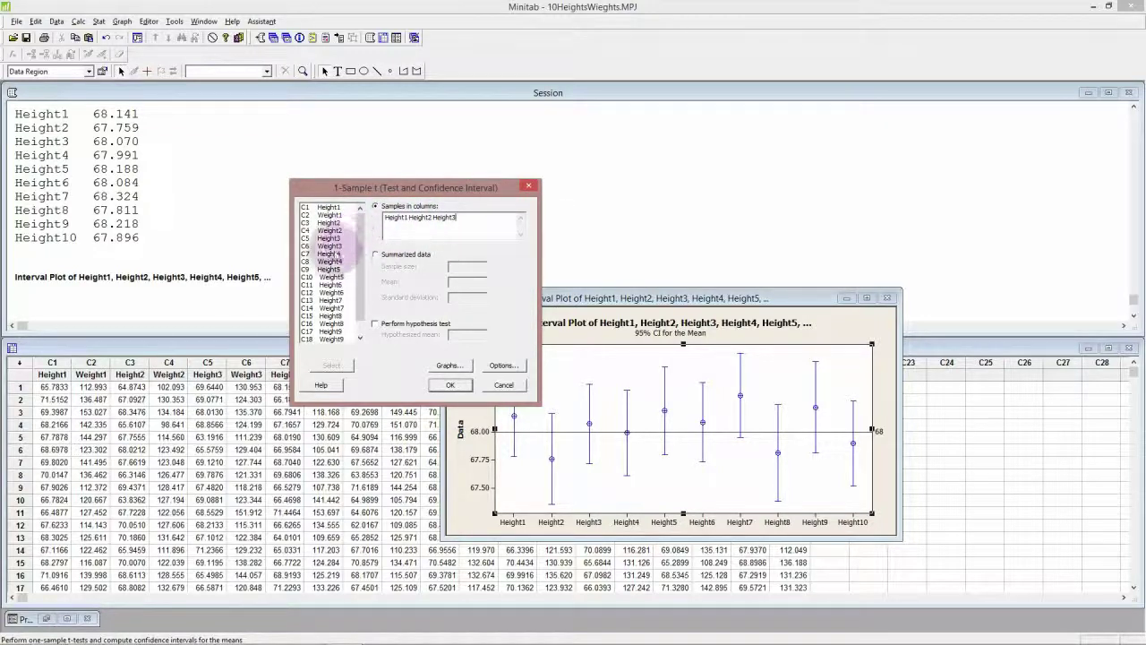
Add Height4 through Height10 to the sample columns
double_click(330, 253)
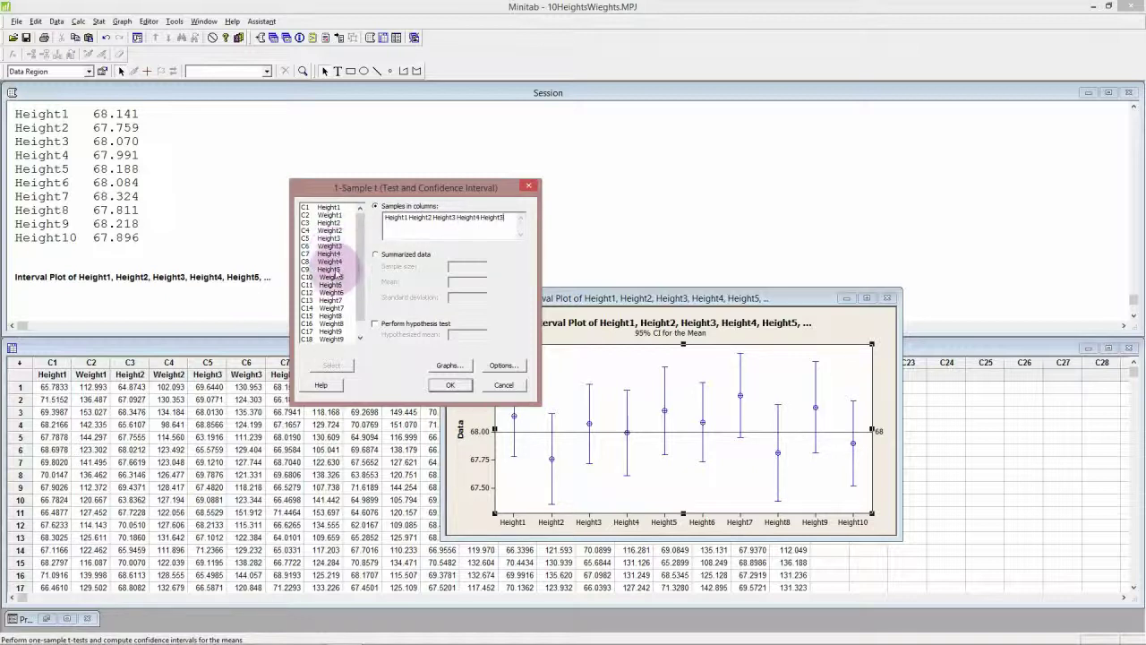
double_click(329, 269)
double_click(330, 283)
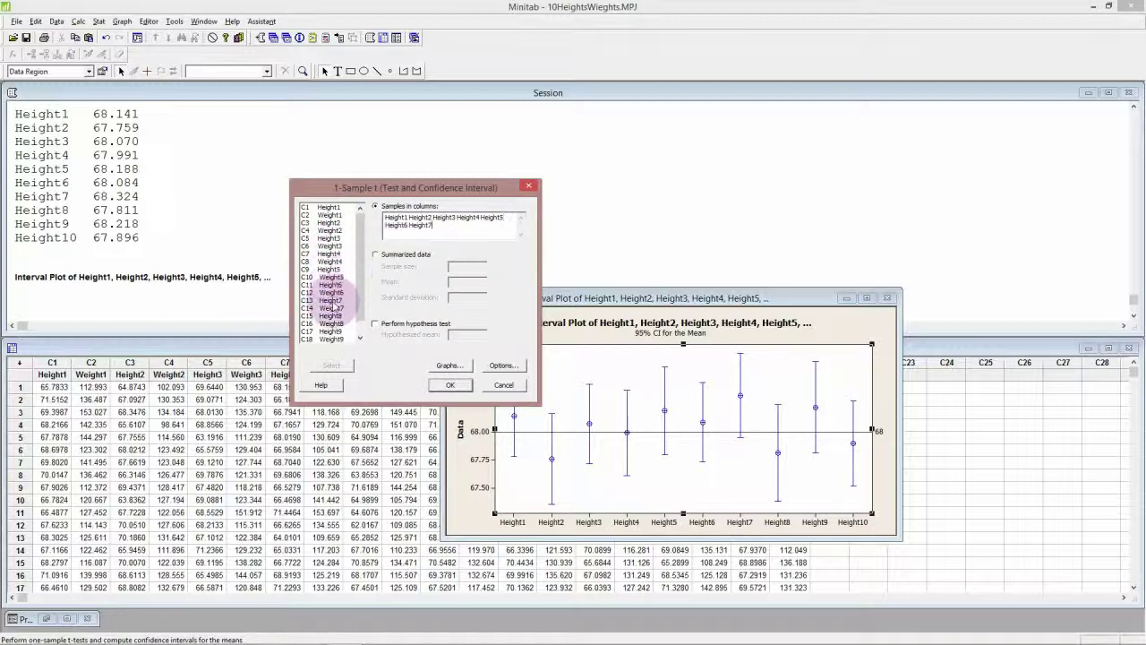
double_click(331, 300)
double_click(330, 315)
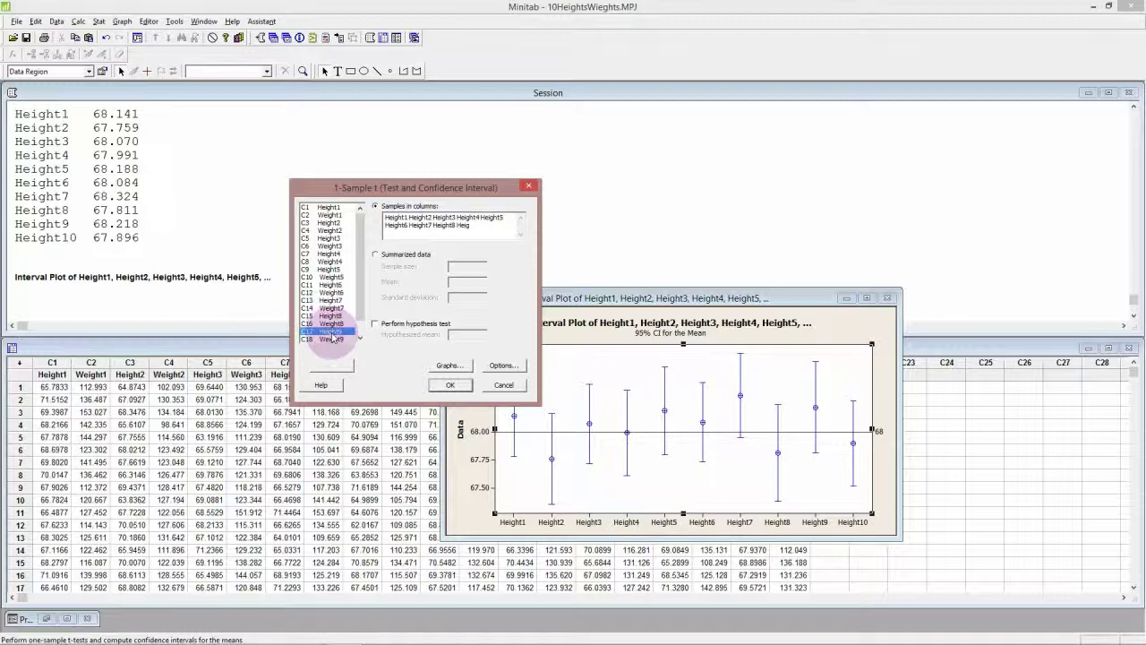
double_click(330, 331)
scroll(336, 332, "down", 1)
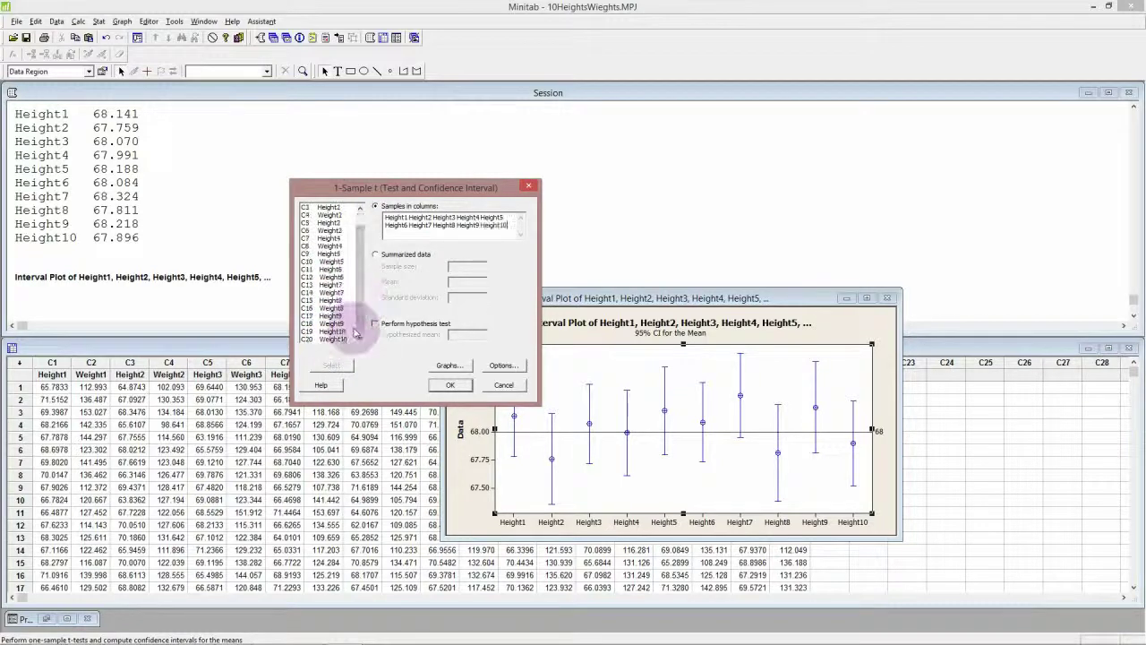
double_click(332, 339)
Run the 95% one-sample t for Height1–Height10, check the Height1 interval, then bring the worksheet forward
left_click(451, 385)
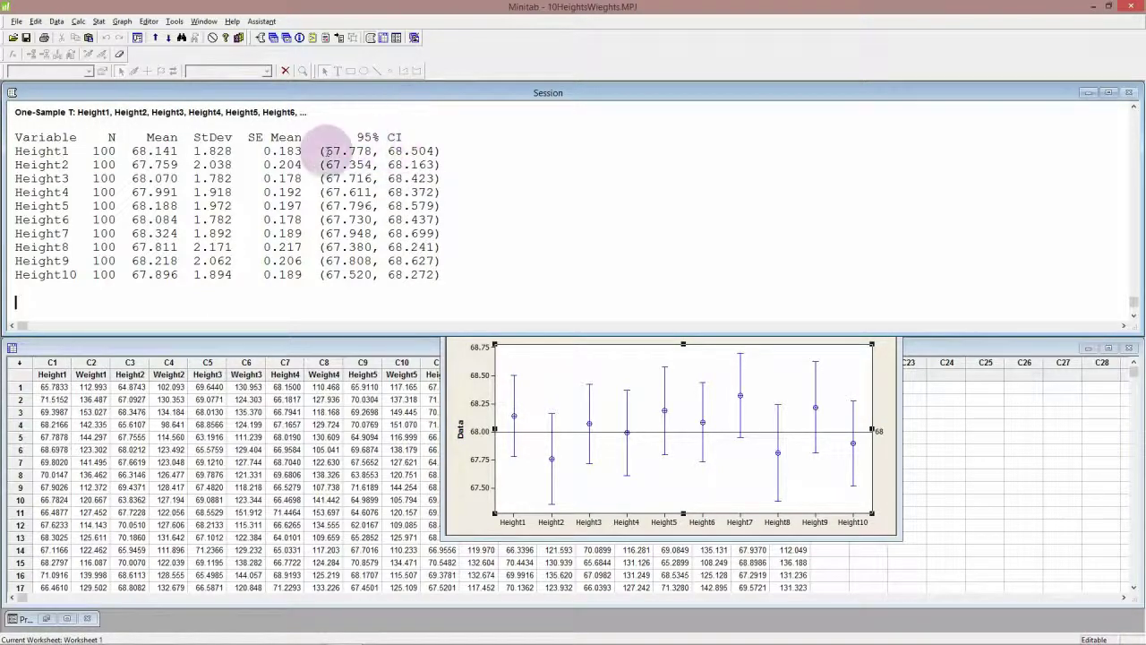
left_click(325, 150)
left_click_drag(325, 151, 436, 150)
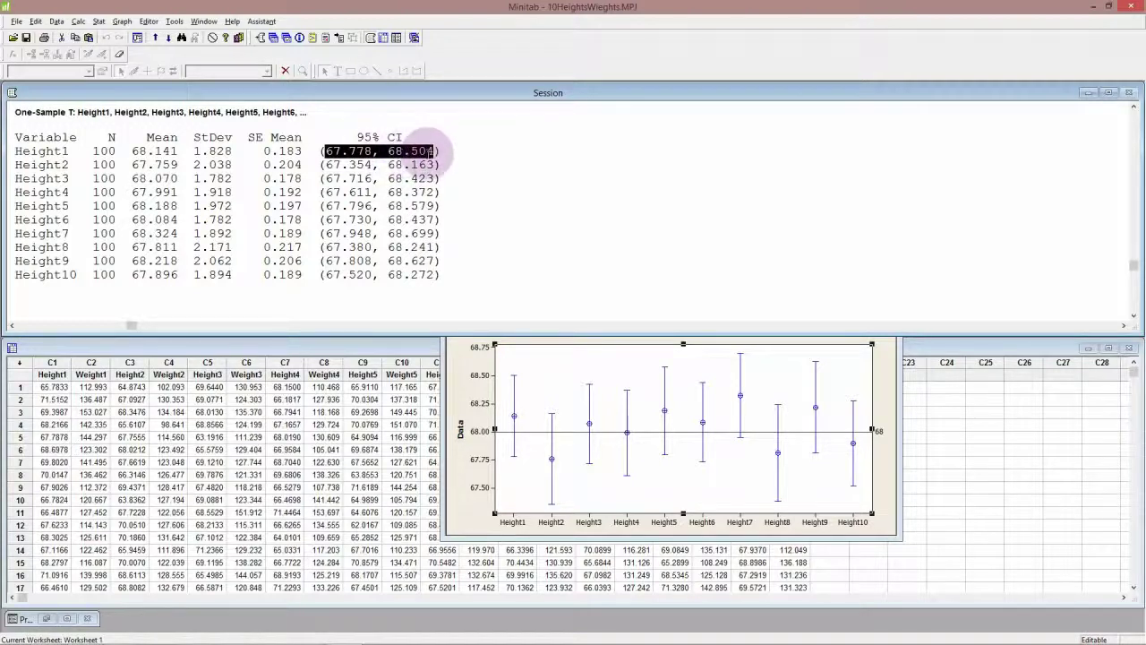
left_click_drag(436, 150, 320, 150)
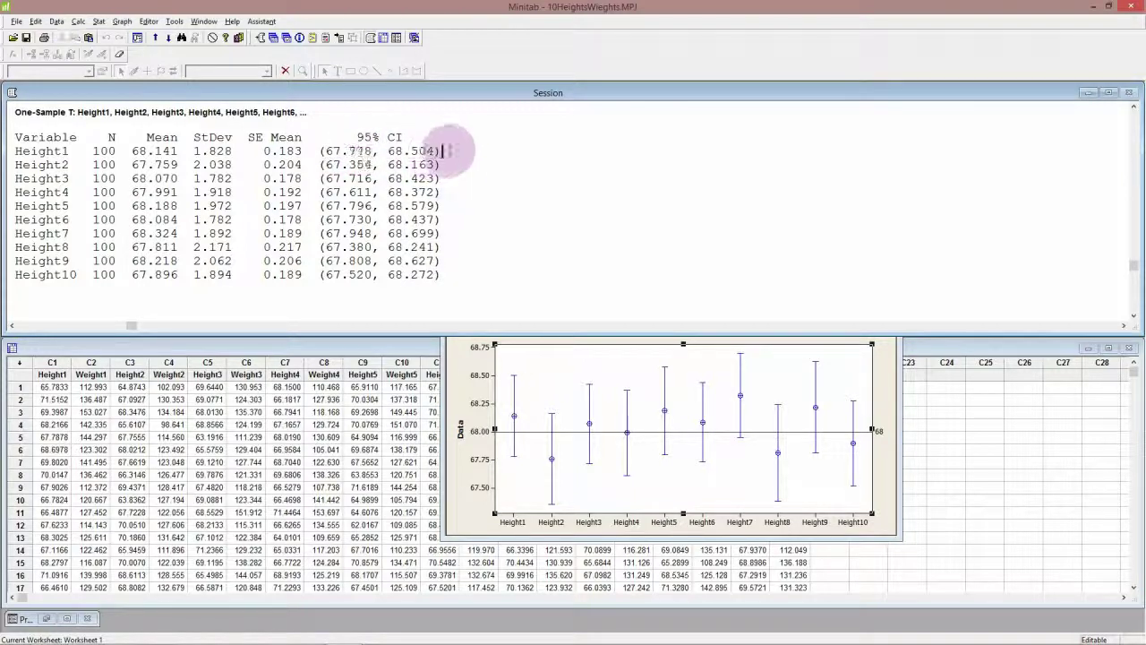
left_click(442, 151)
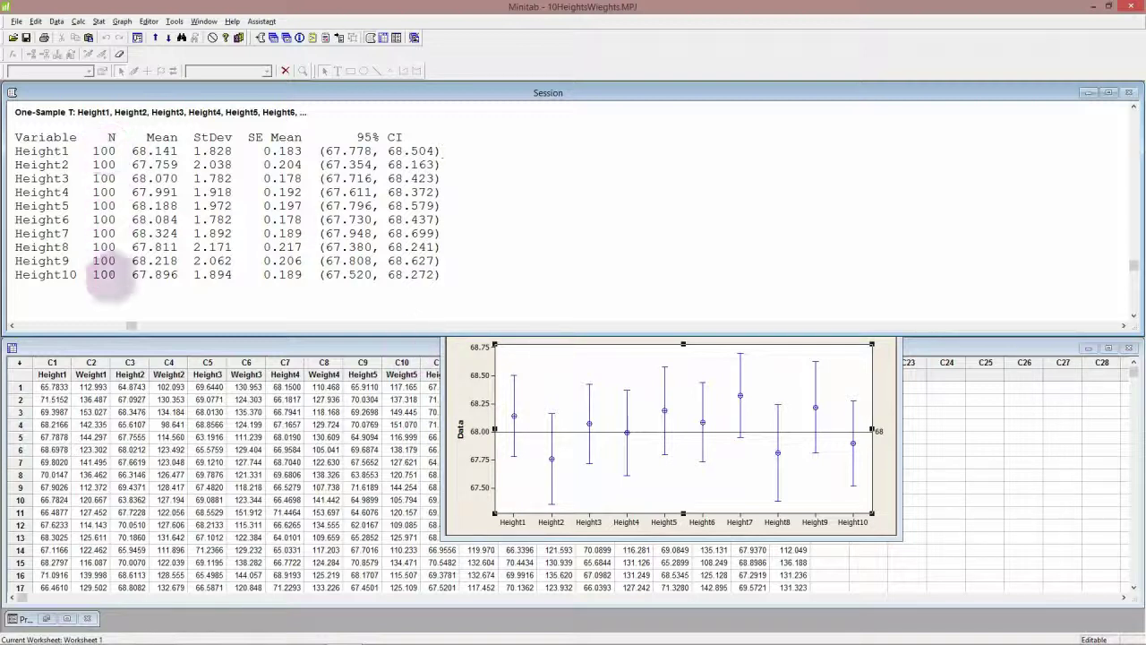
left_click(293, 345)
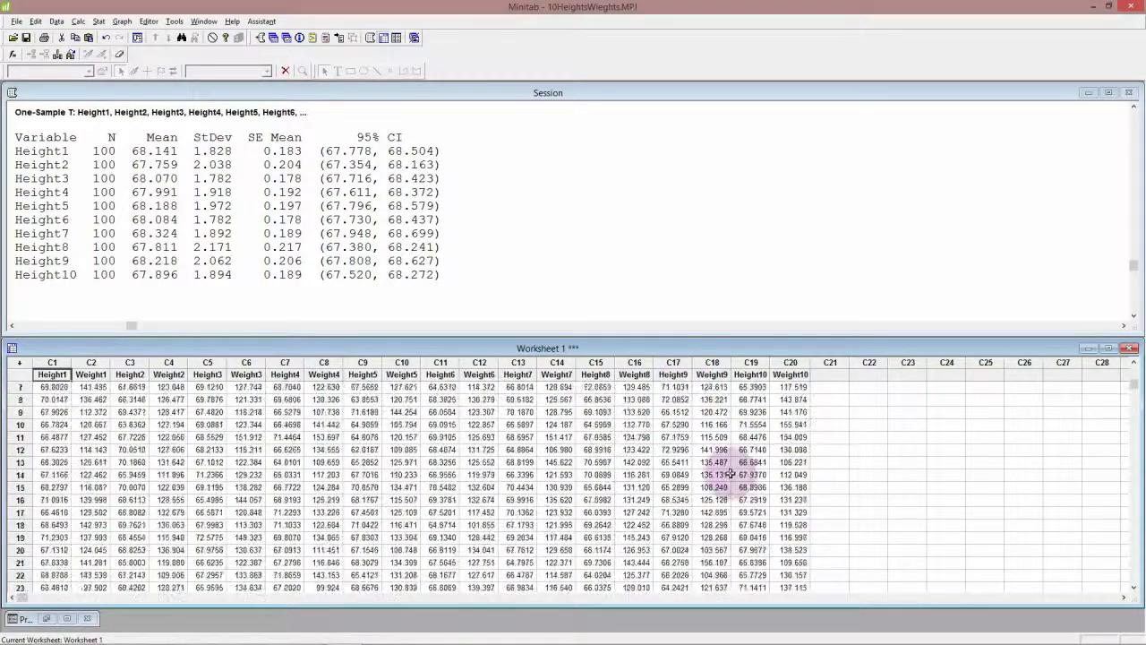
scroll(733, 472, "down", 3)
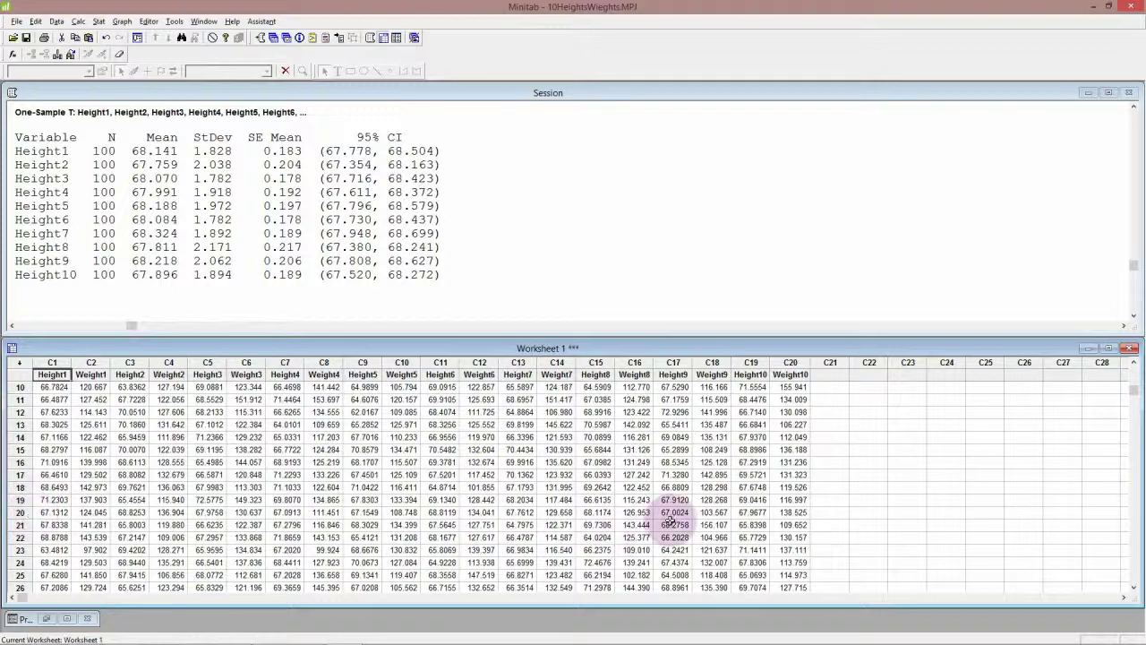
left_click_drag(672, 519, 788, 531)
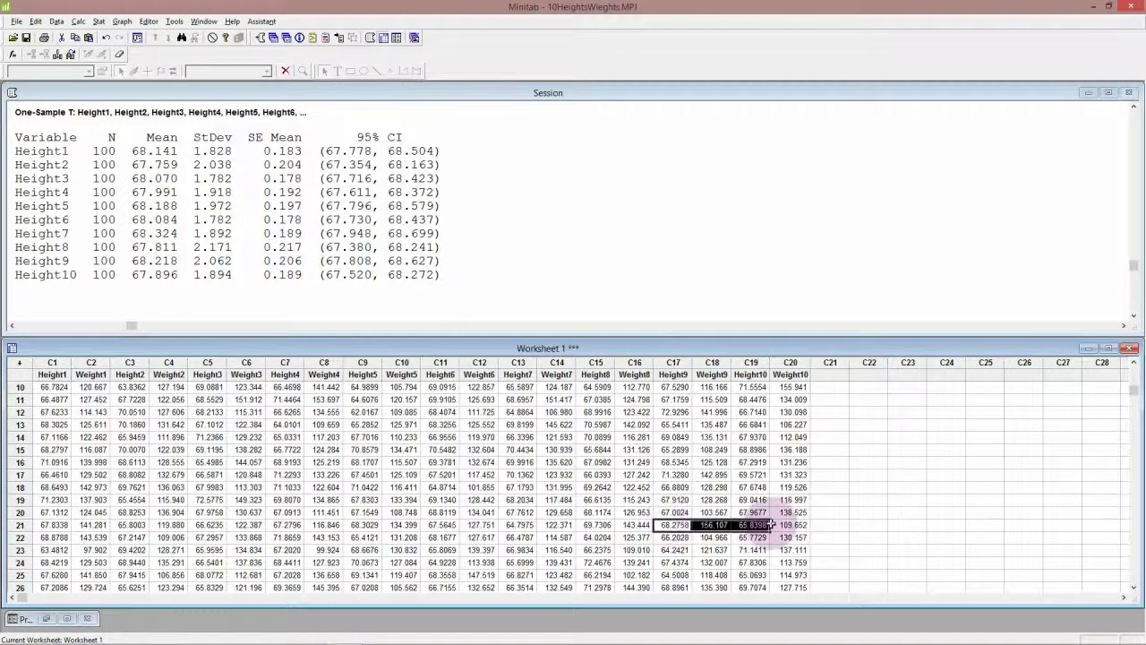
left_click_drag(690, 529, 791, 415)
scroll(792, 415, "up", 20)
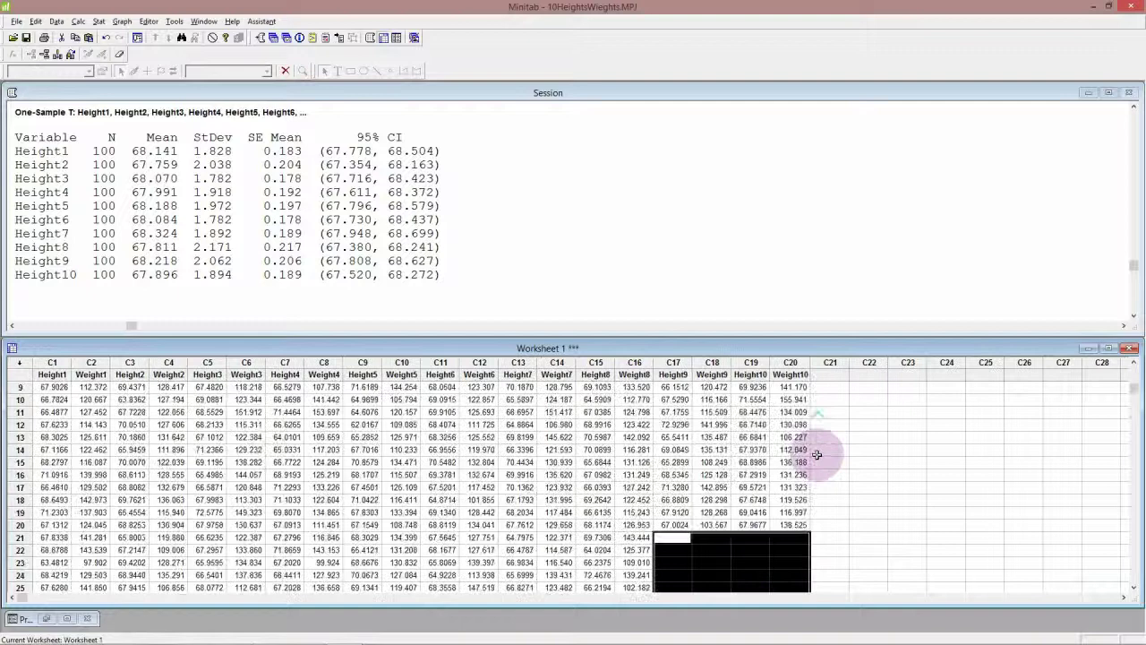
left_click(868, 474)
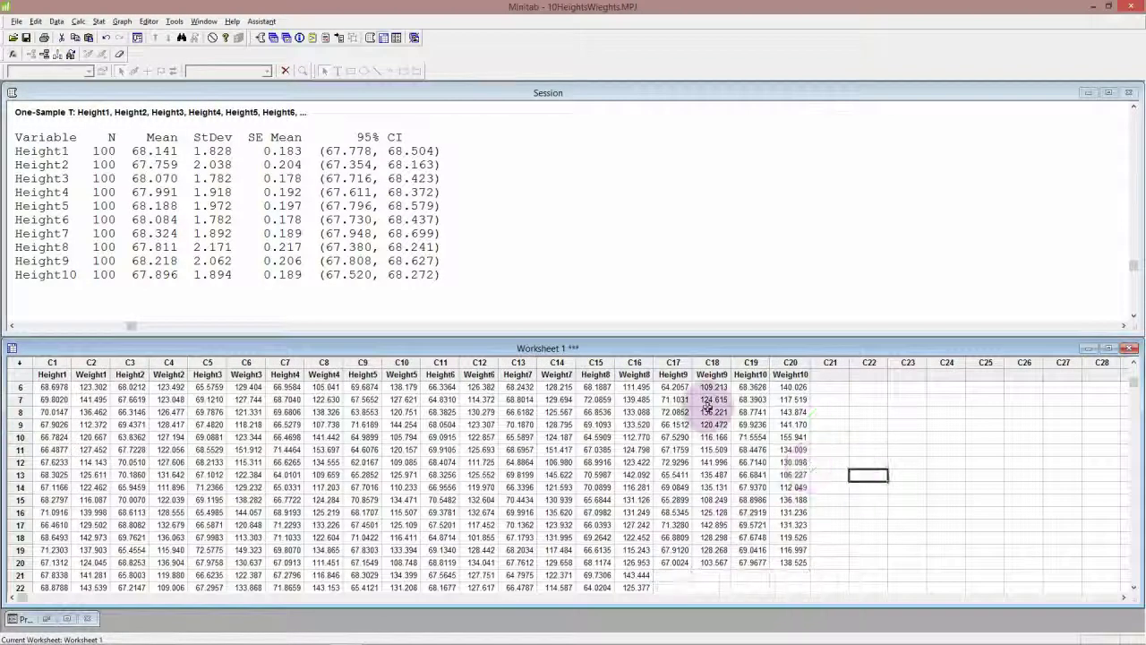
scroll(848, 454, "up", 2)
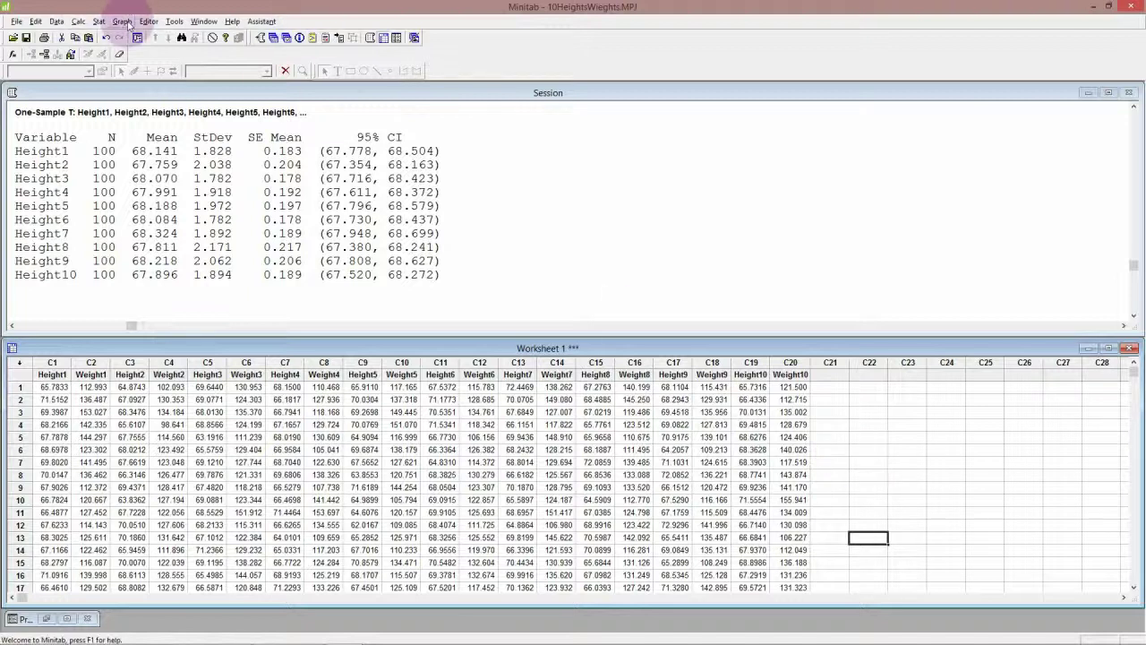
Create a Multiple Y's Simple interval plot of Height1–Height10 showing 95% CIs
left_click(122, 20)
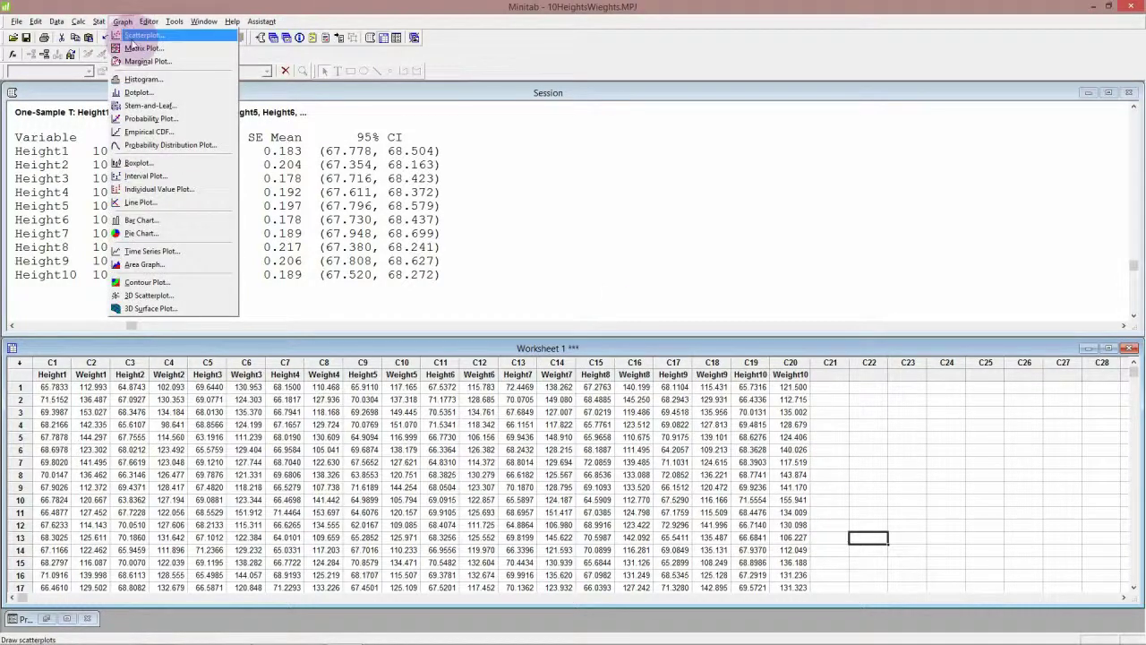
left_click(145, 176)
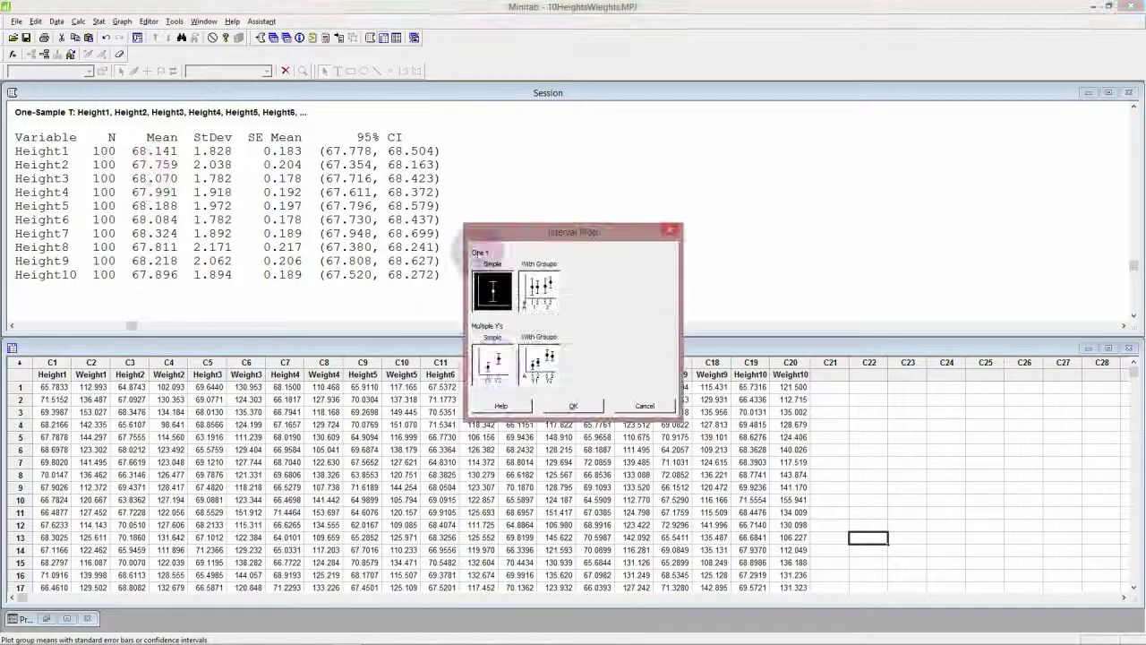
left_click(506, 372)
left_click(573, 405)
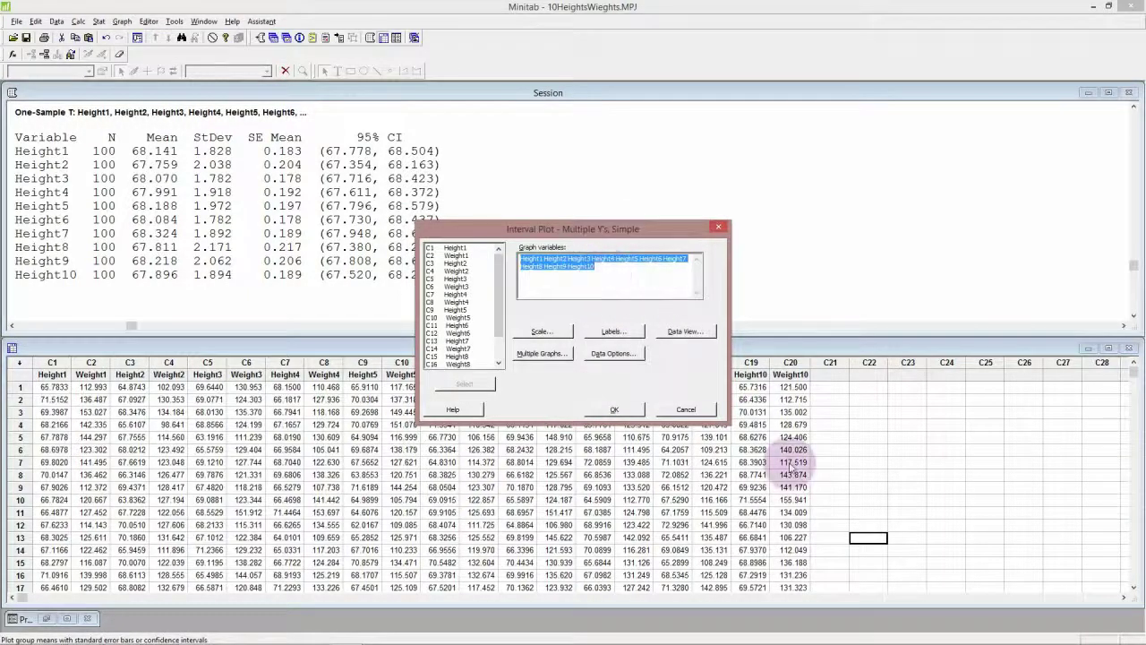
left_click(614, 409)
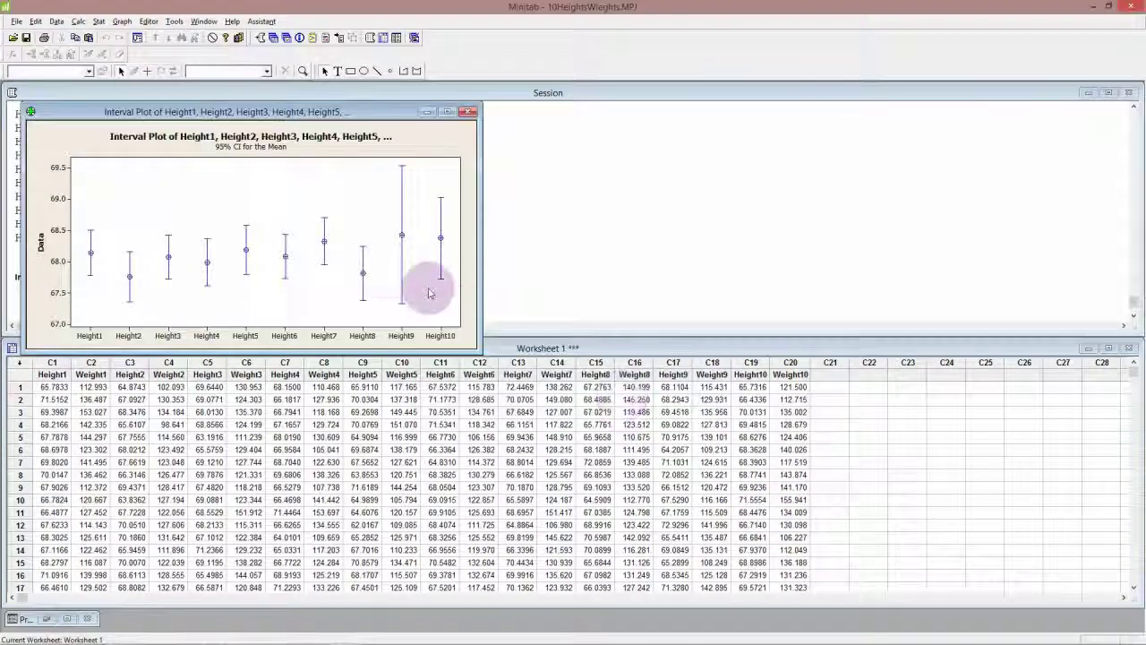
Add a horizontal reference line at Y = 68 to the interval plot
right_click(189, 296)
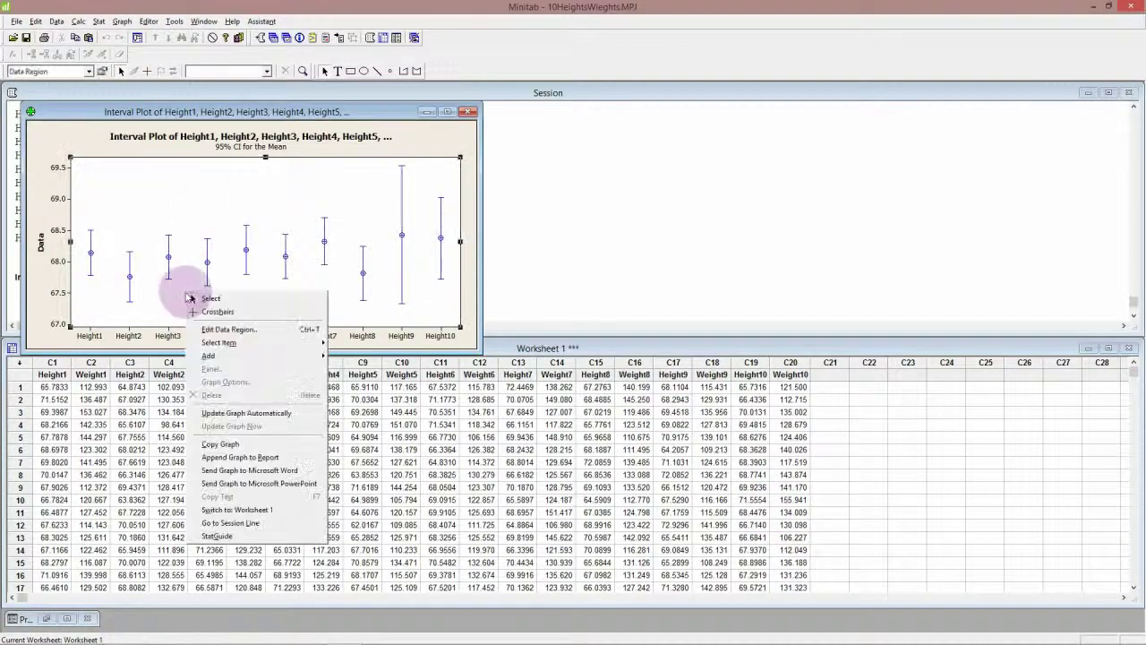
left_click(130, 258)
right_click(190, 295)
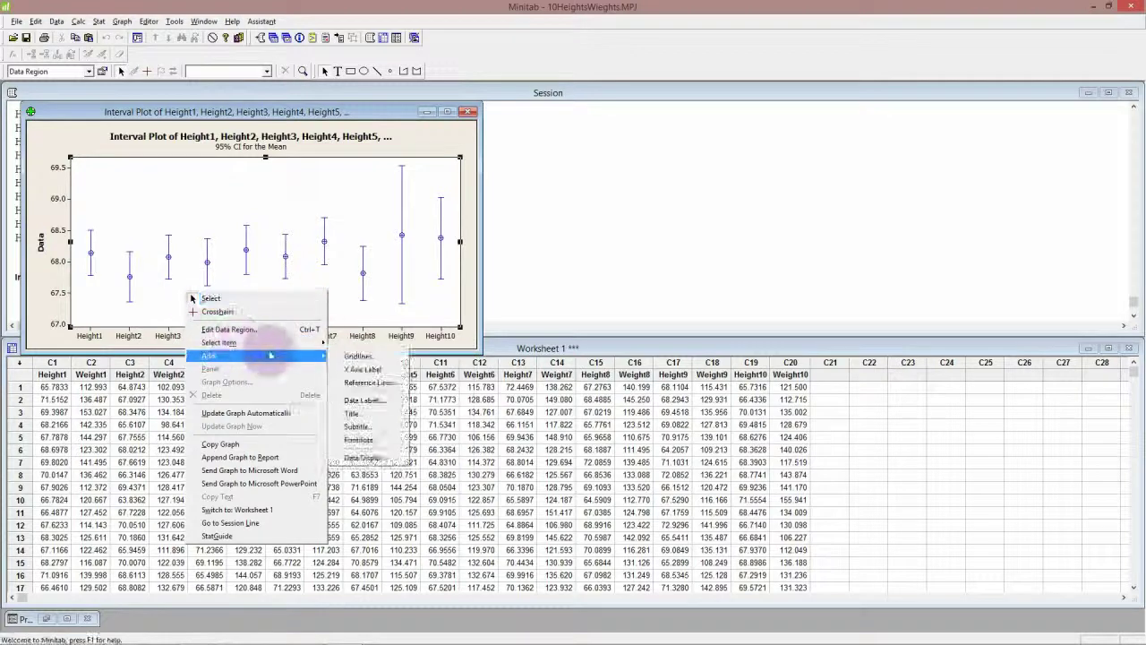
mouse_move(296, 356)
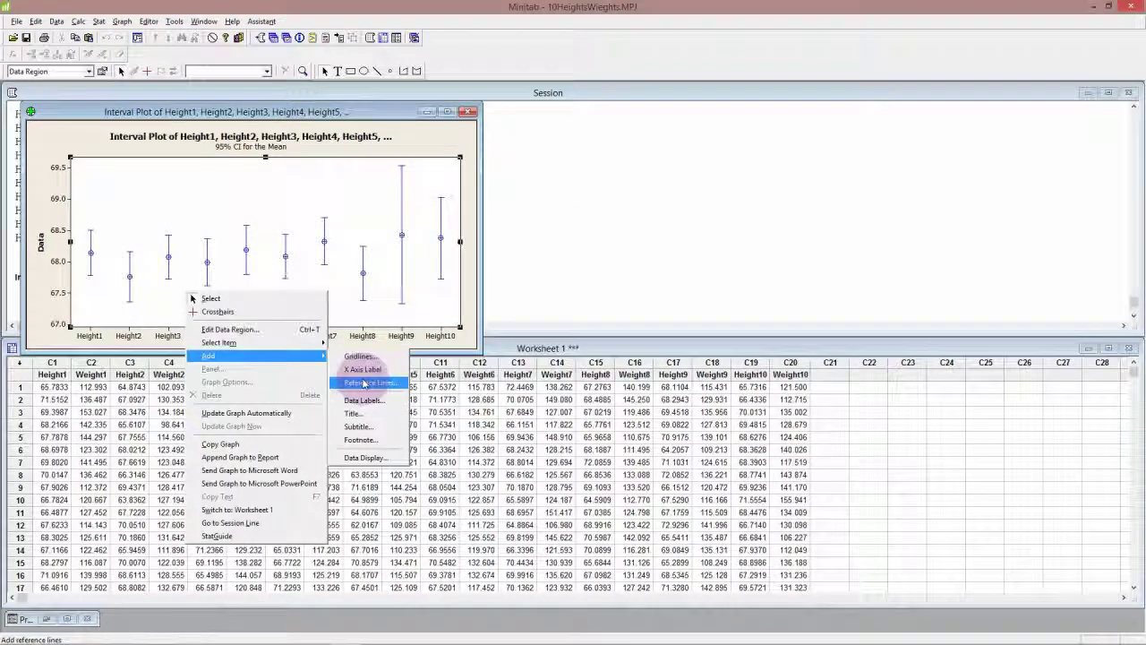
left_click(363, 383)
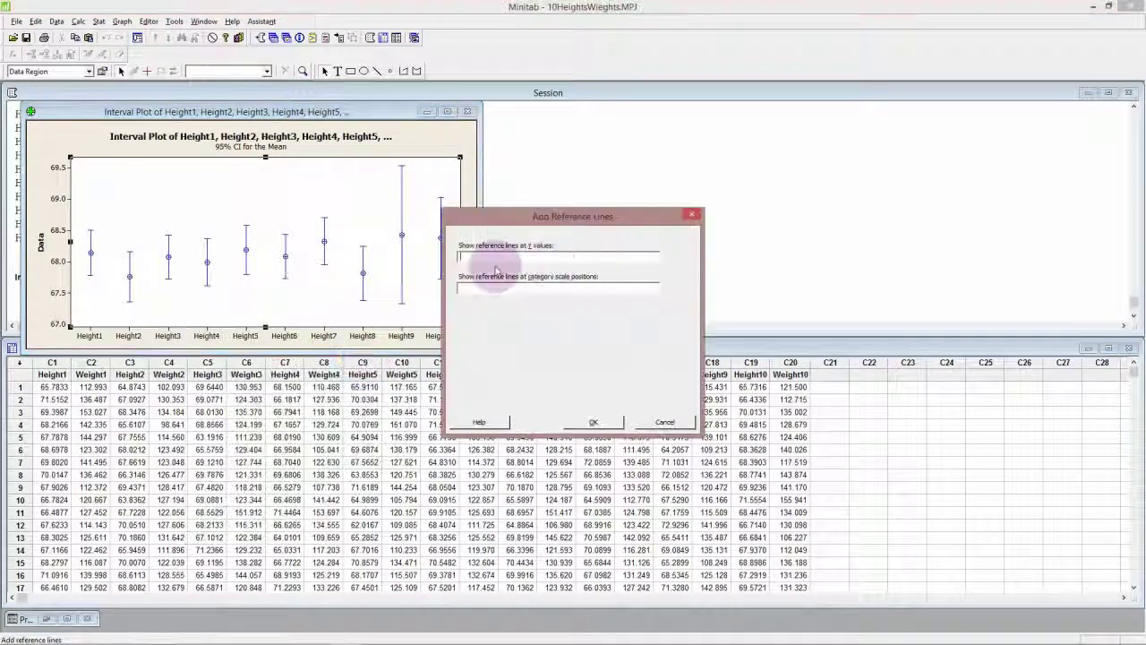
type("68")
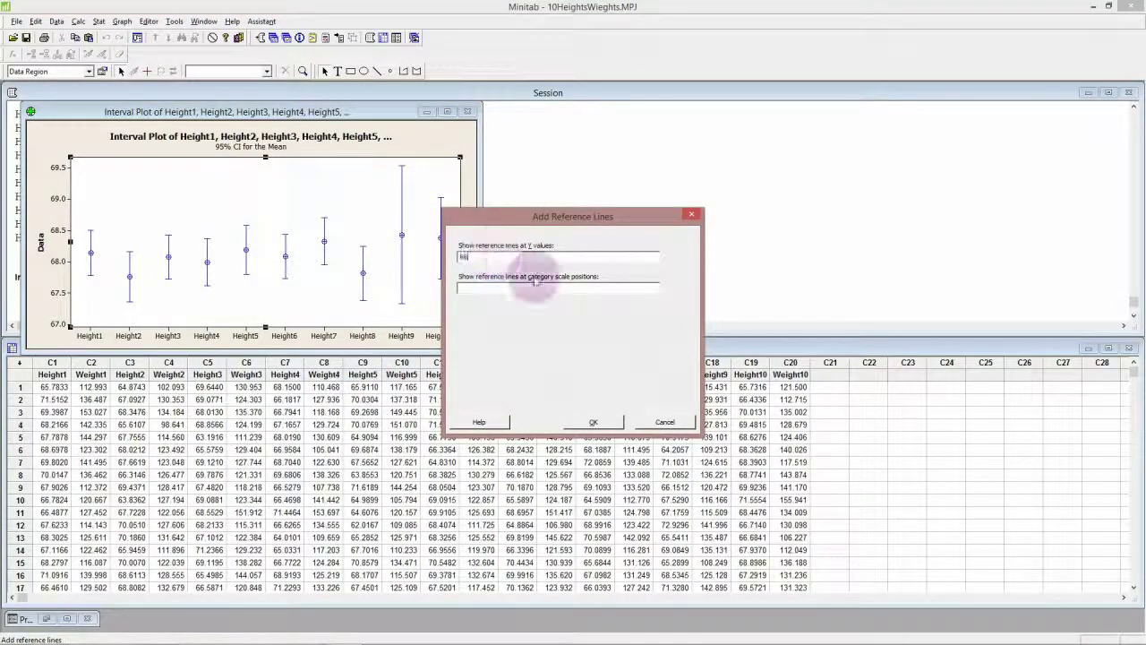
left_click(593, 423)
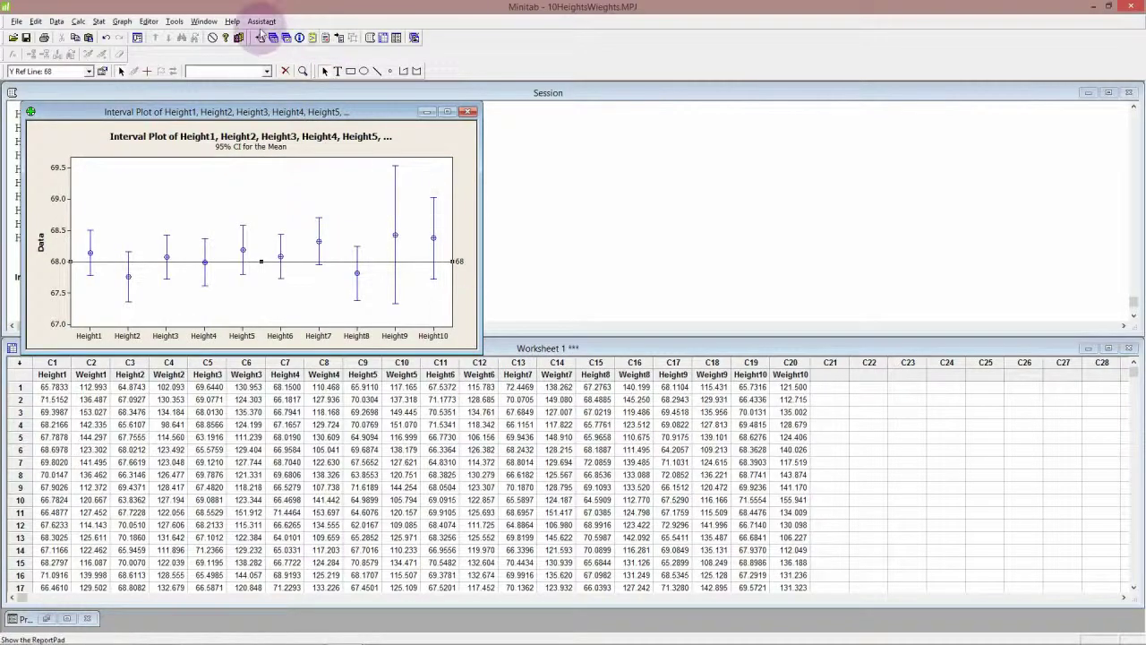
Bring up the second interval plot from the Window menu and drag it beside the first plot
left_click(208, 22)
left_click(213, 26)
left_click(206, 22)
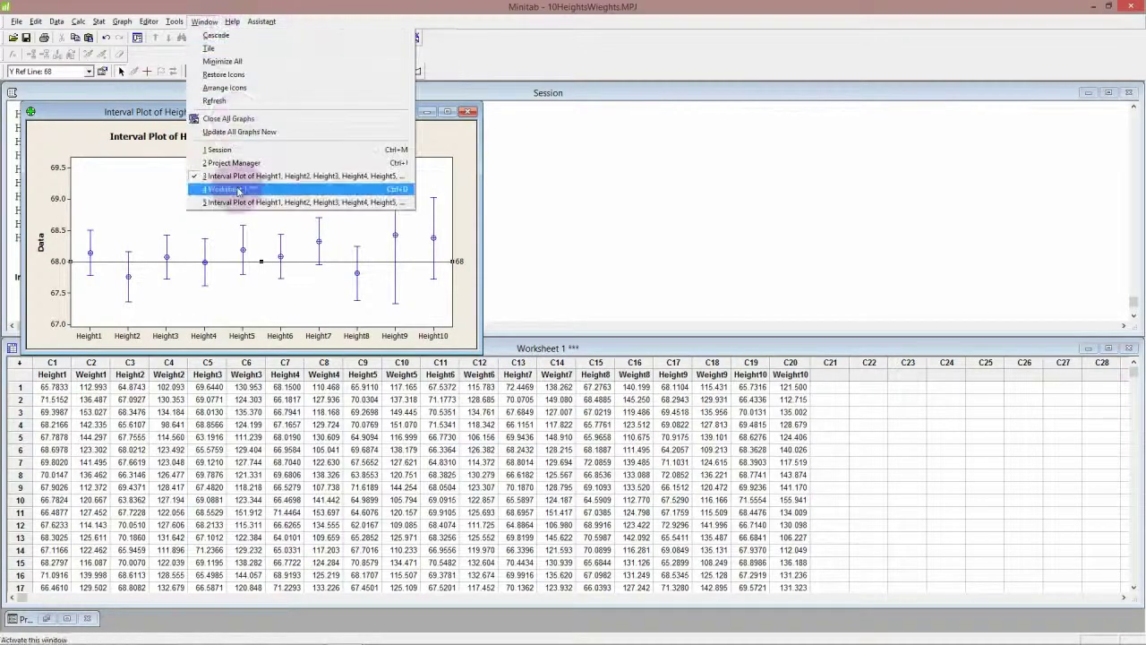
left_click(237, 201)
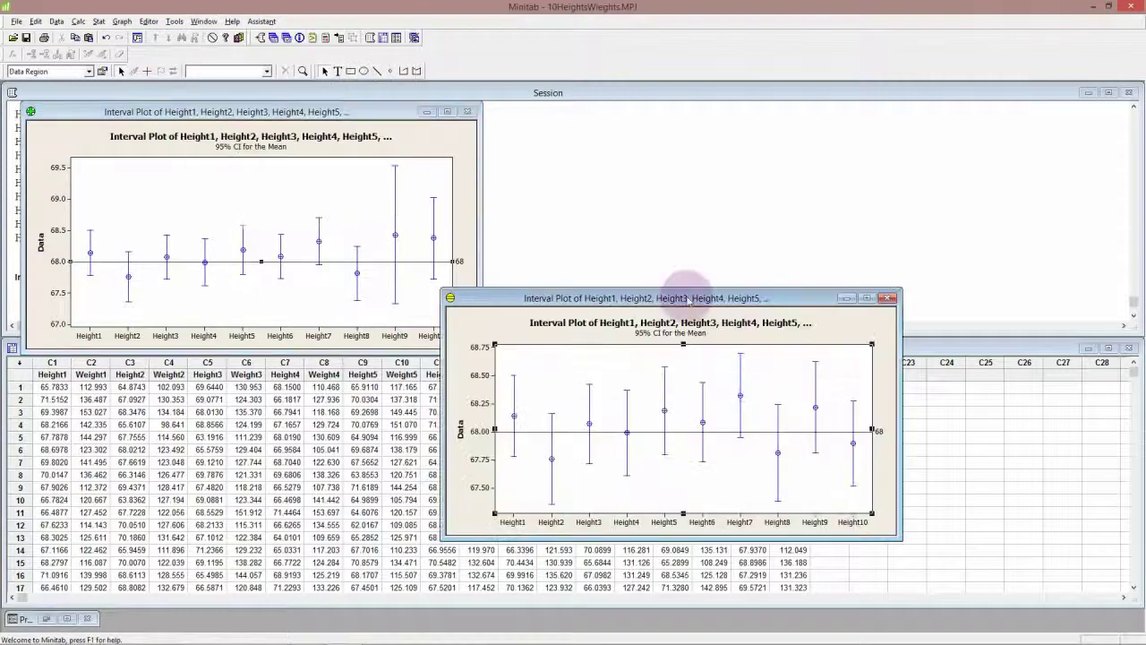
left_click(685, 295)
left_click_drag(673, 294, 533, 113)
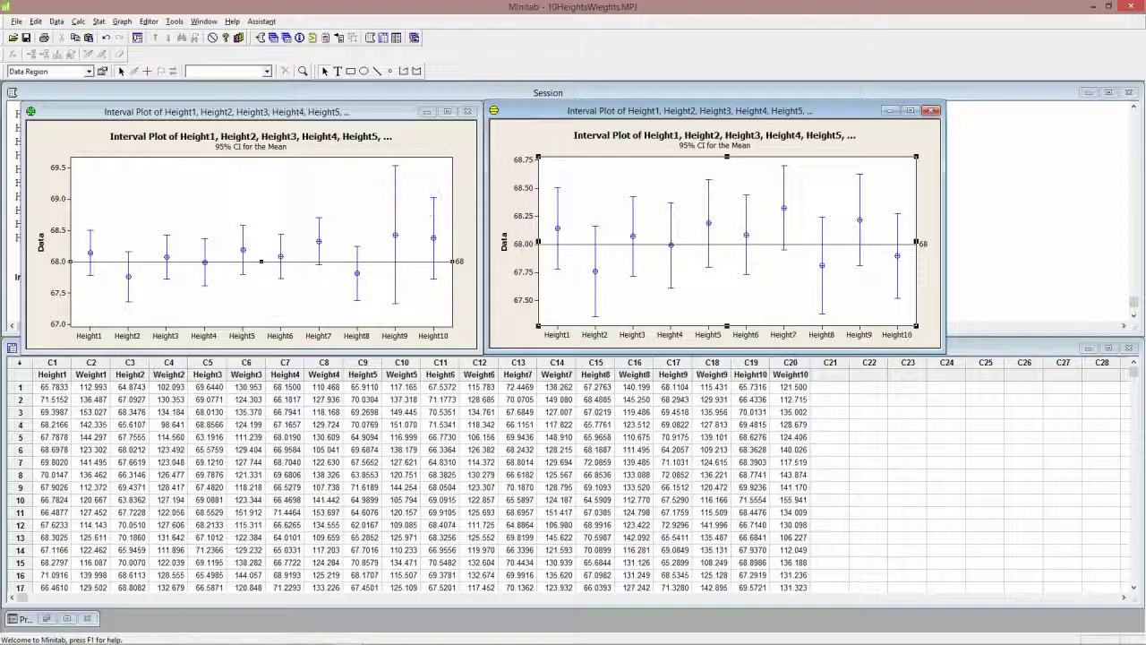
Drag the first interval plot window lower so the Session output shows again
left_click(261, 21)
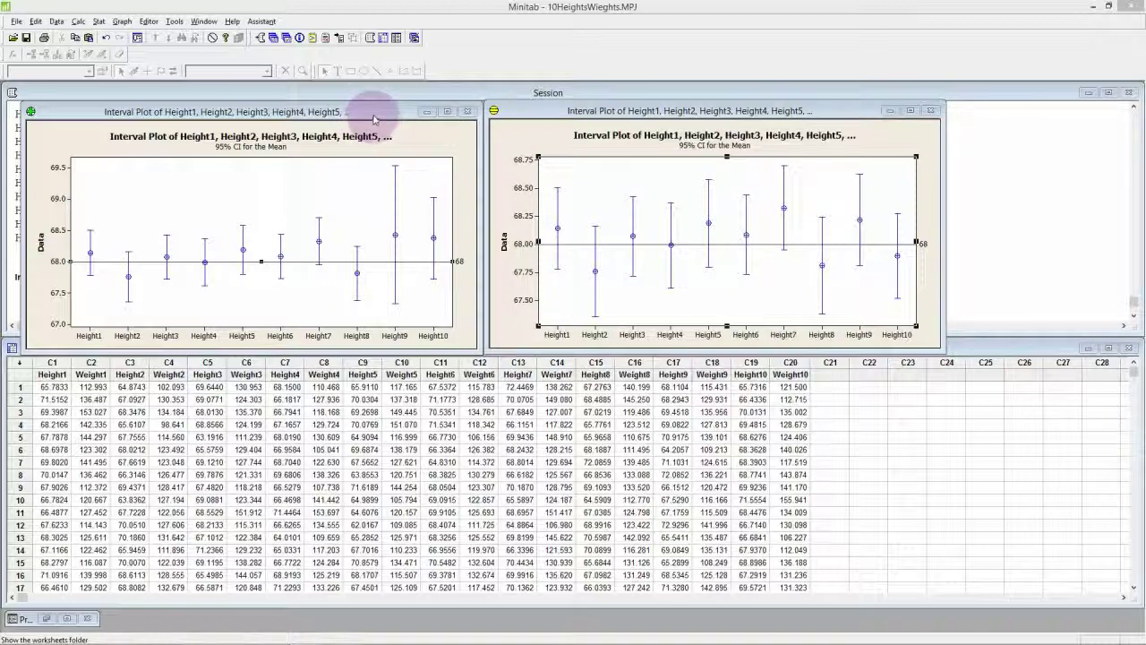
mouse_move(374, 119)
left_mouse_down()
mouse_move(384, 320)
mouse_move(404, 320)
mouse_move(422, 265)
mouse_move(385, 333)
left_mouse_up()
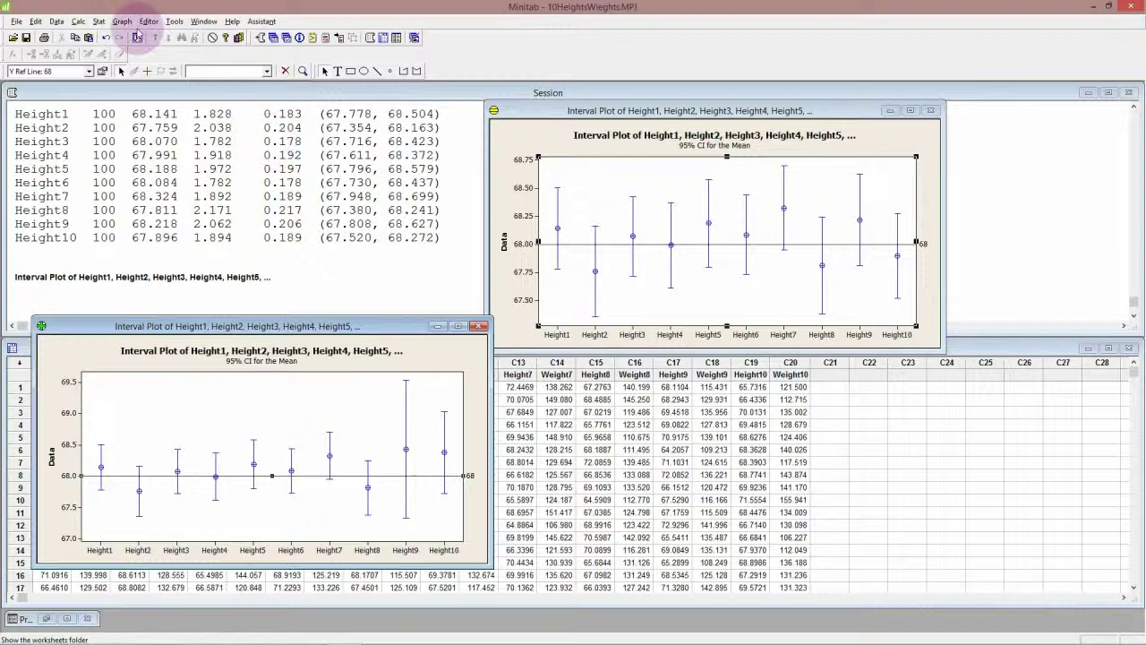
Open the 1-Sample t dialog for Height1–Height10 from Basic Statistics
left_click(100, 20)
left_click(100, 20)
left_click(99, 20)
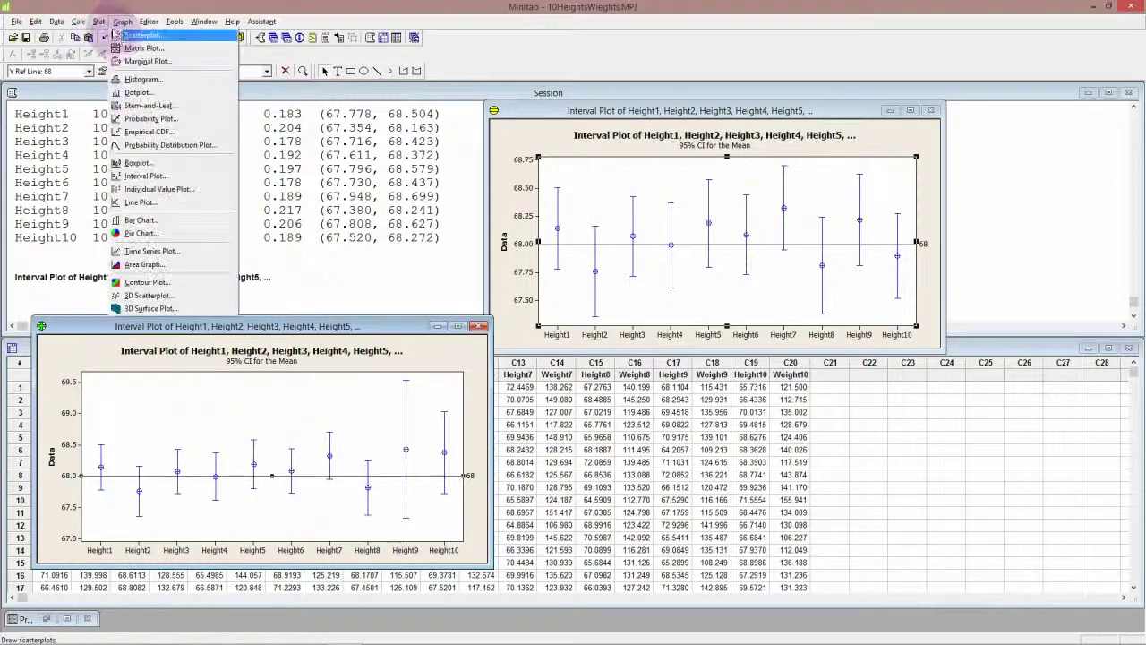
left_click(99, 20)
left_click(100, 21)
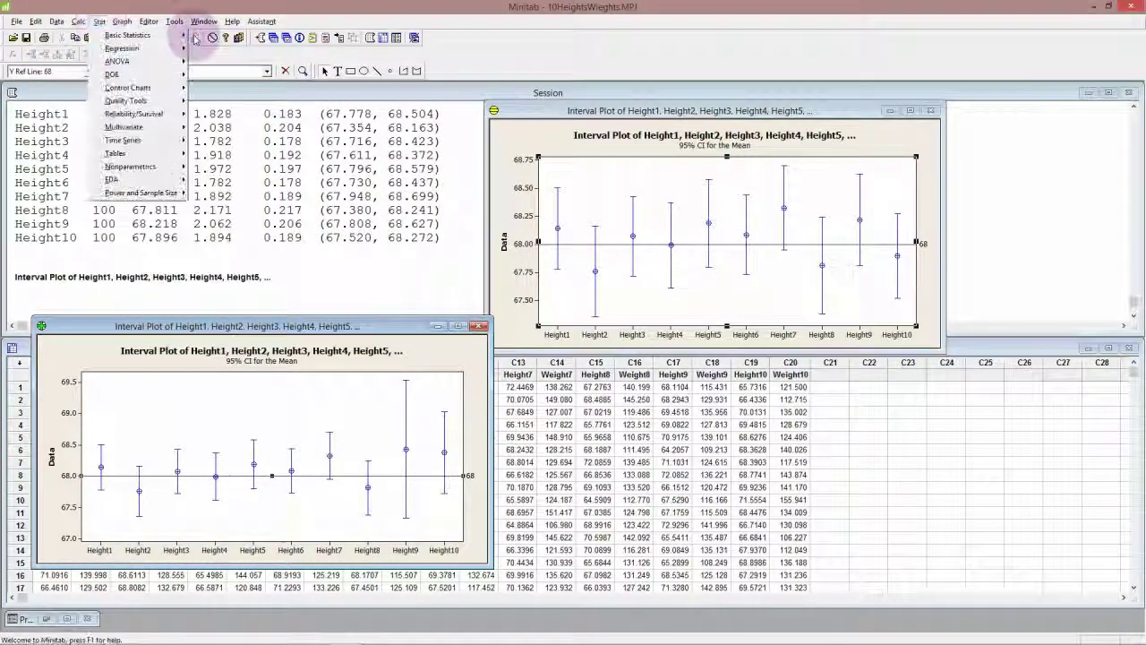
mouse_move(175, 36)
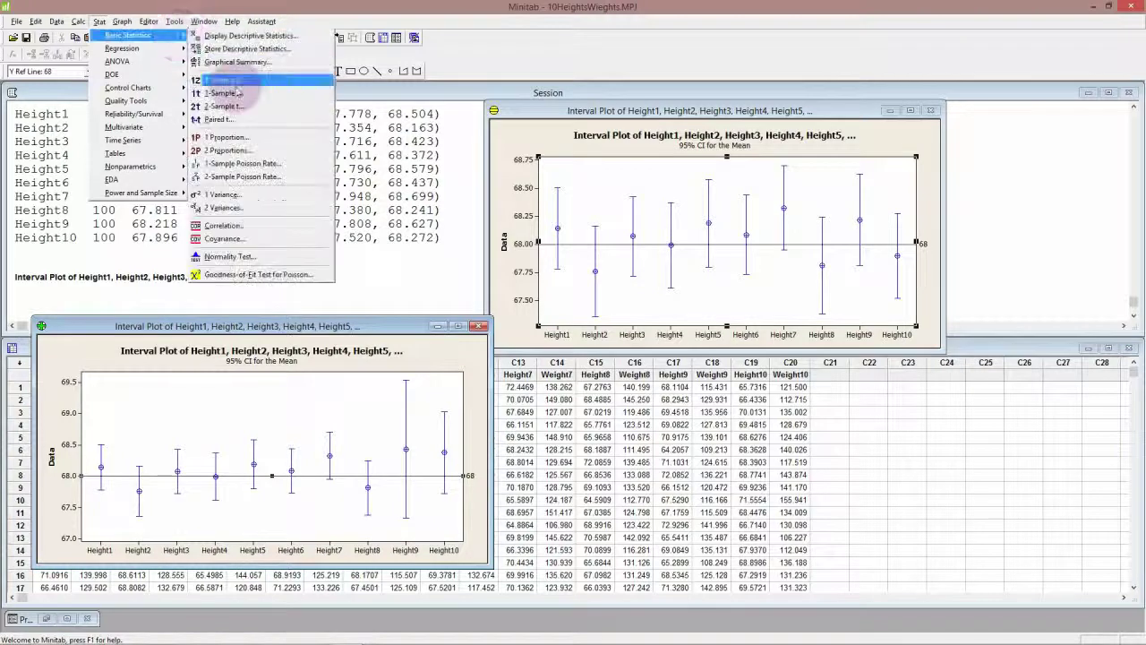
left_click(231, 93)
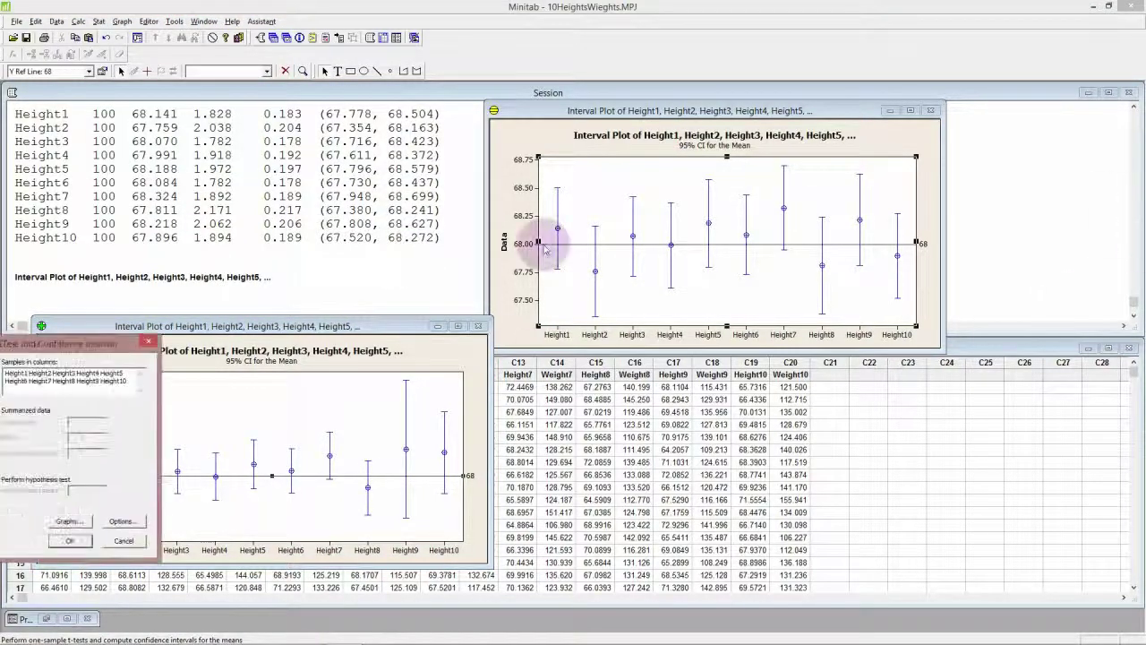
left_click_drag(126, 344, 316, 305)
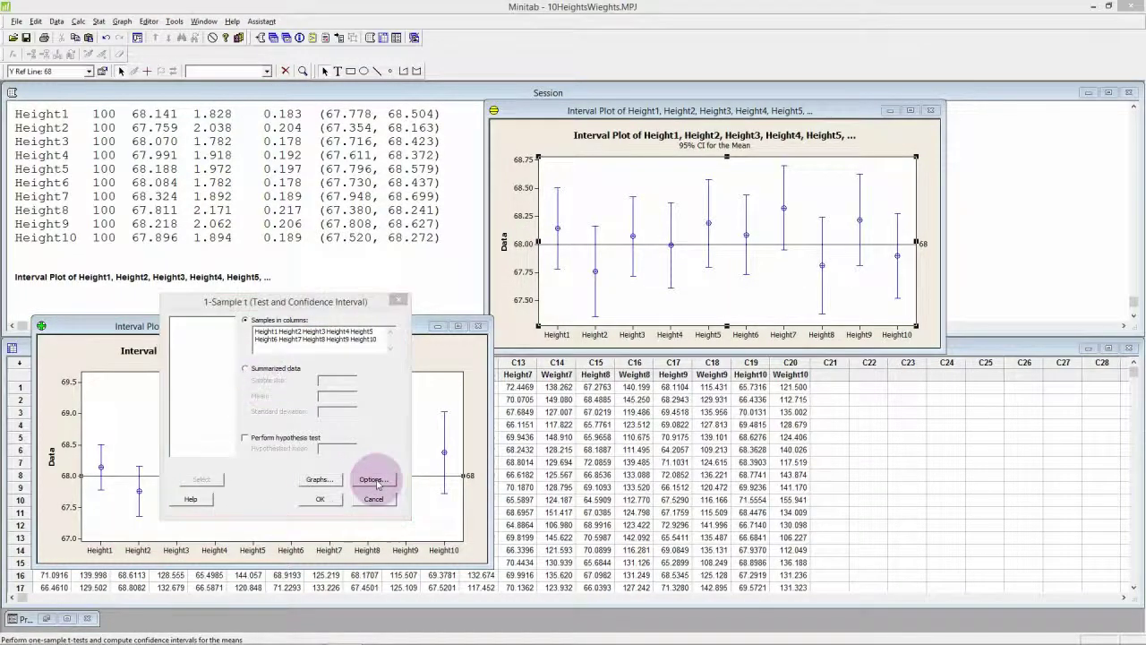
Set the confidence level to 99 and run the one-sample t analysis
left_click(371, 479)
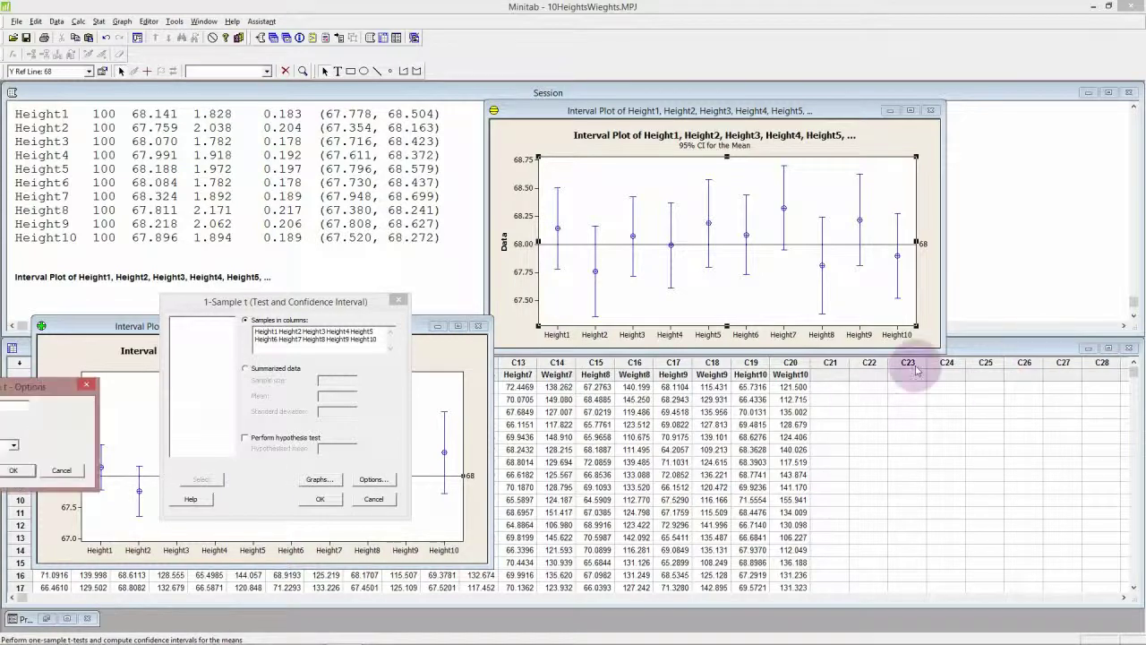
left_click_drag(53, 386, 206, 381)
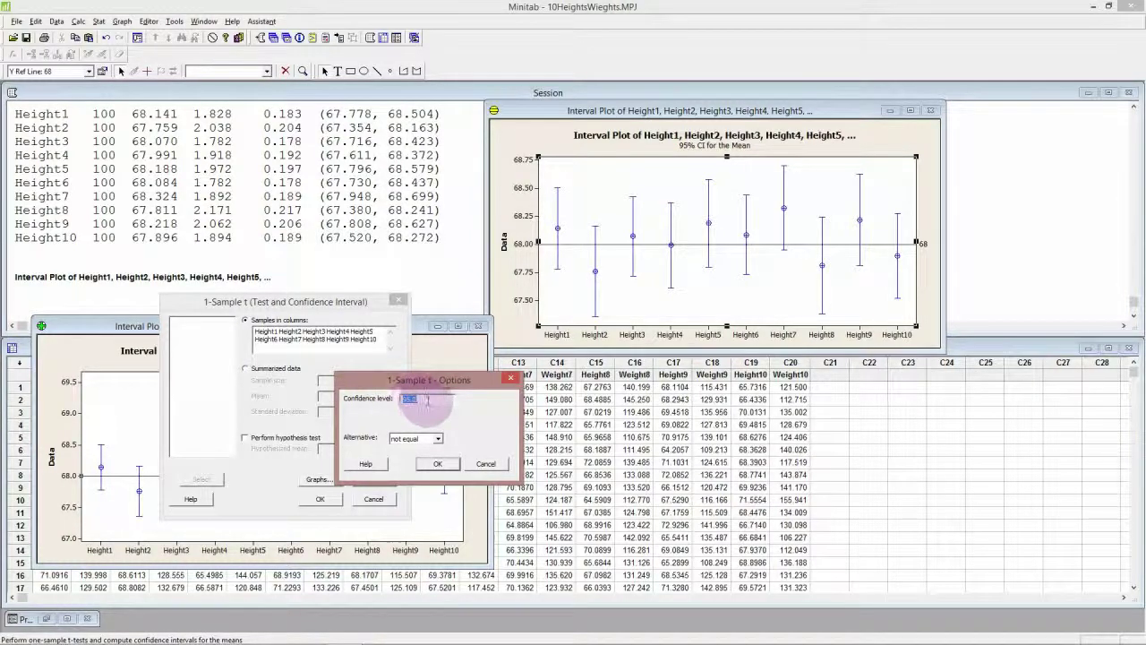
type("99")
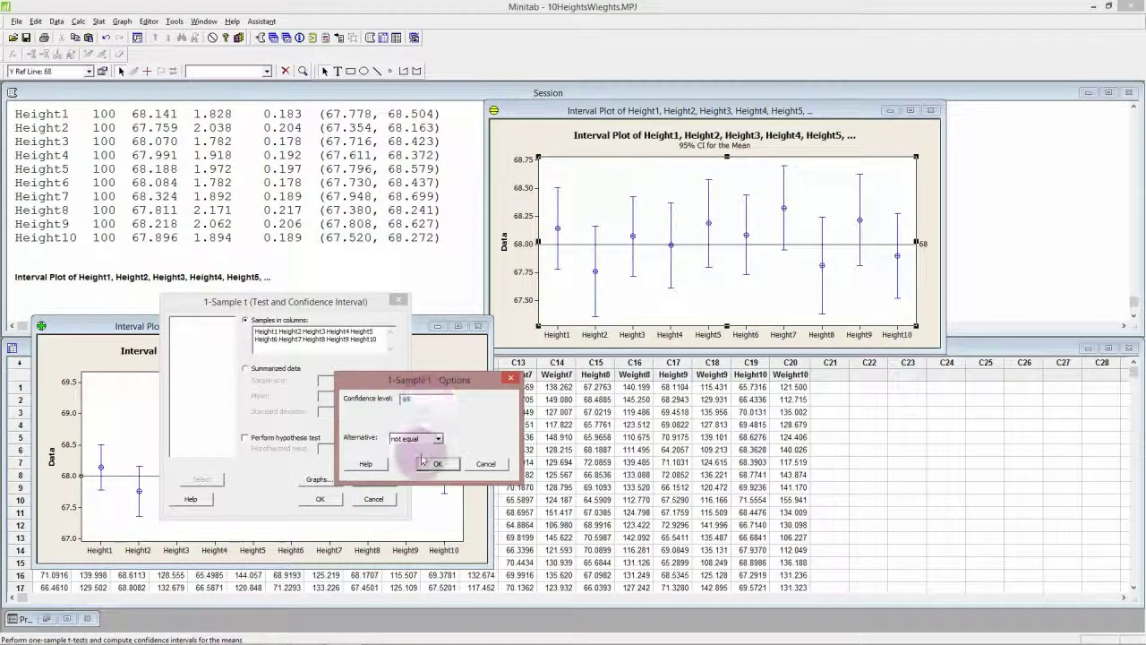
left_click(429, 466)
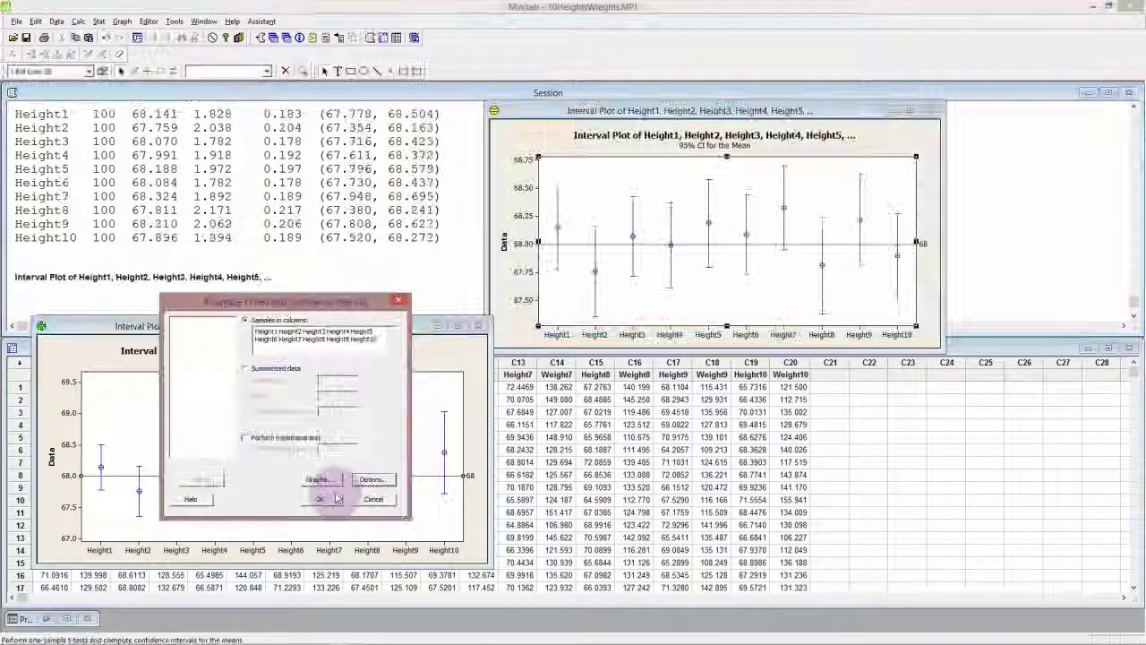
left_click(321, 498)
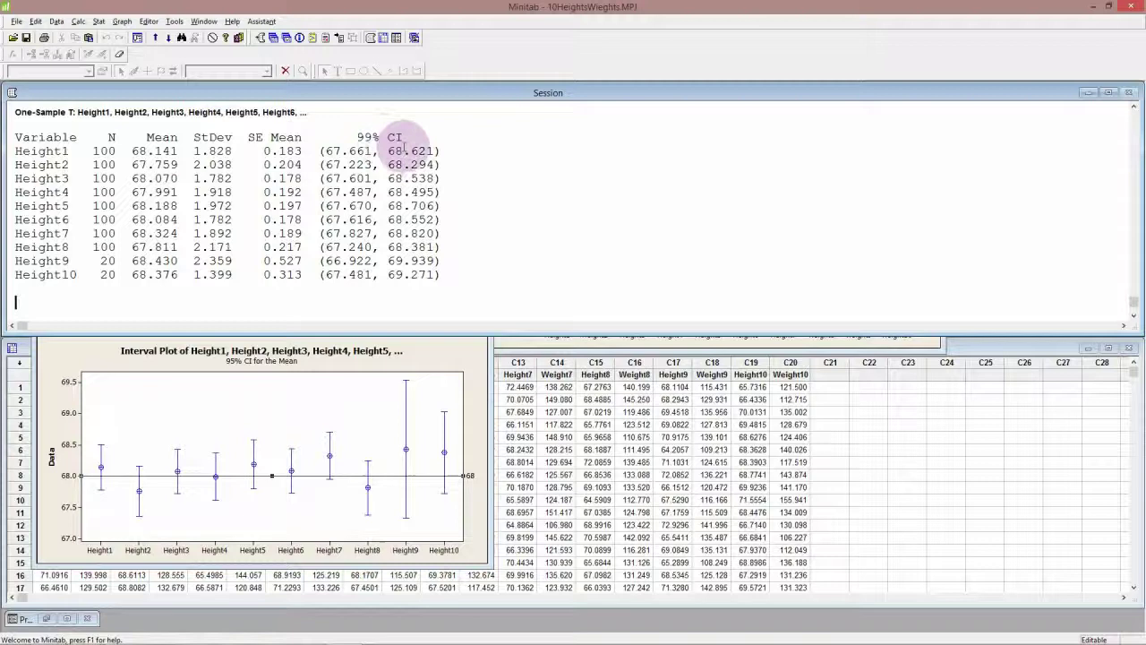
left_click(121, 21)
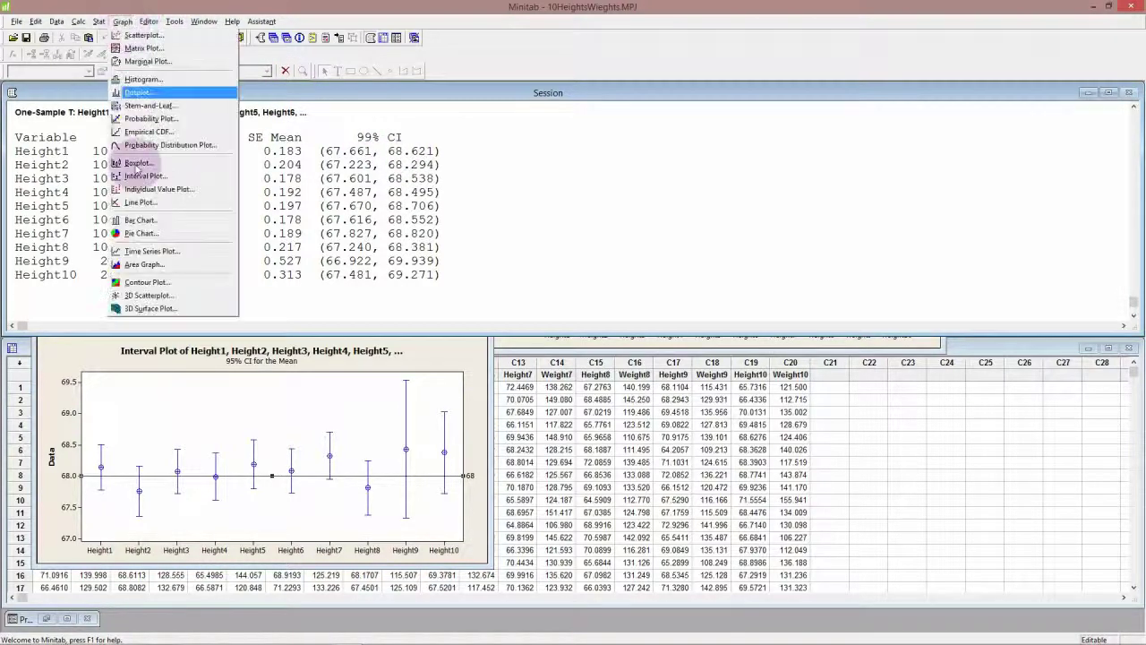
Set up a Multiple Y's Simple interval plot of Height1–Height10, reviewing Scale, Multiple Graphs and Data Options
left_click(145, 176)
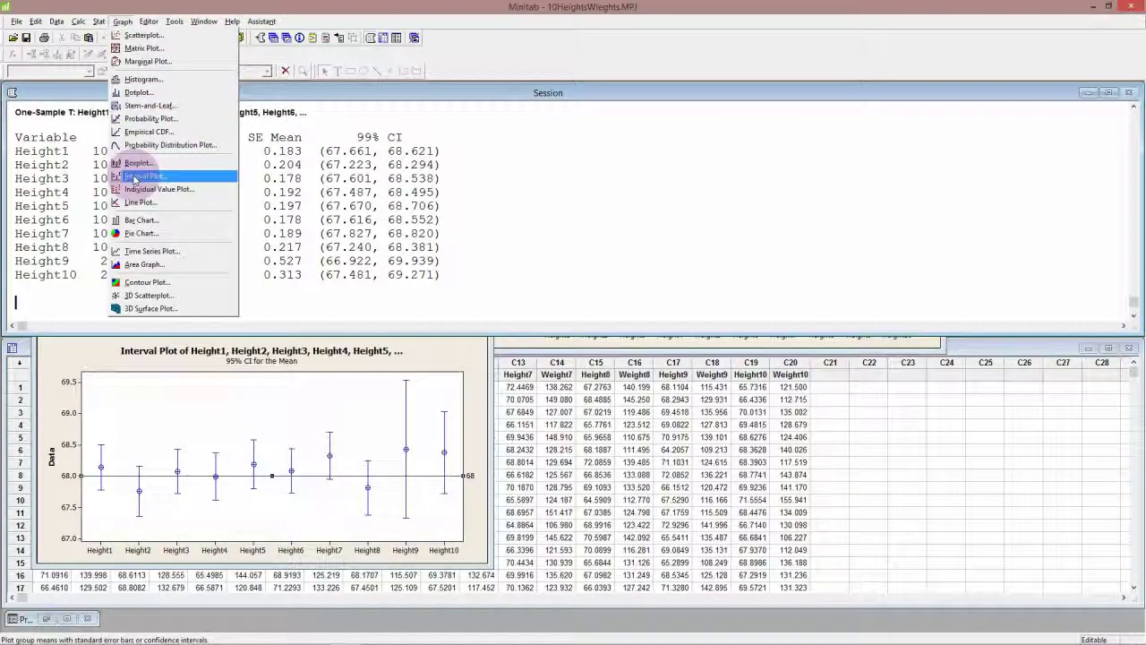
left_click(145, 175)
left_click(492, 363)
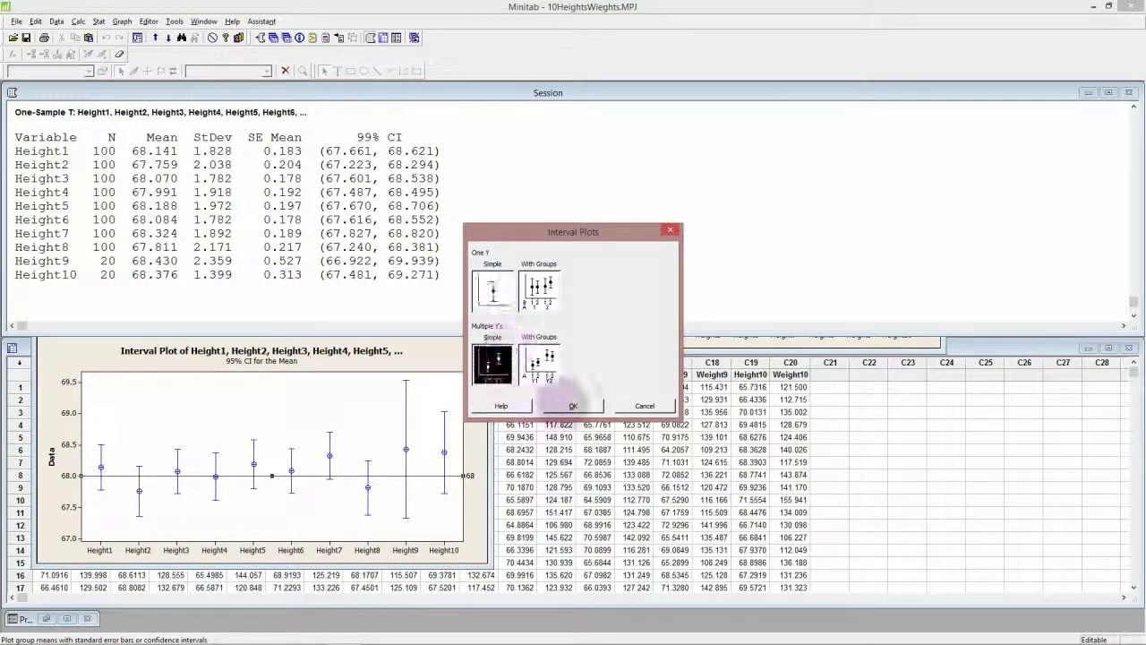
left_click(572, 405)
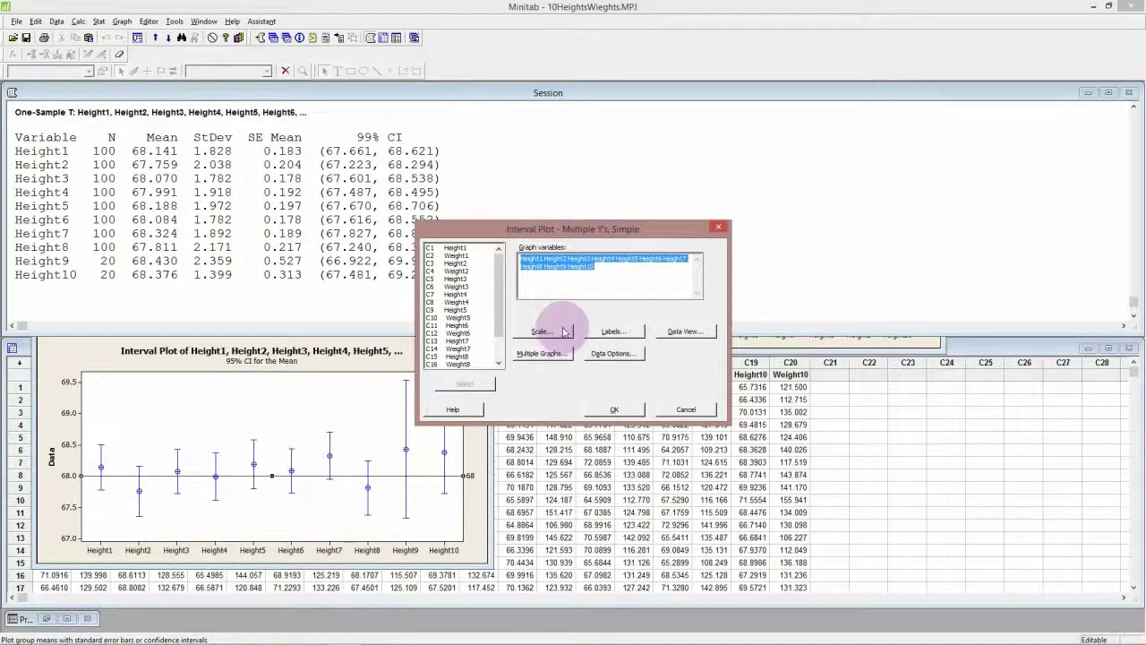
left_click(564, 332)
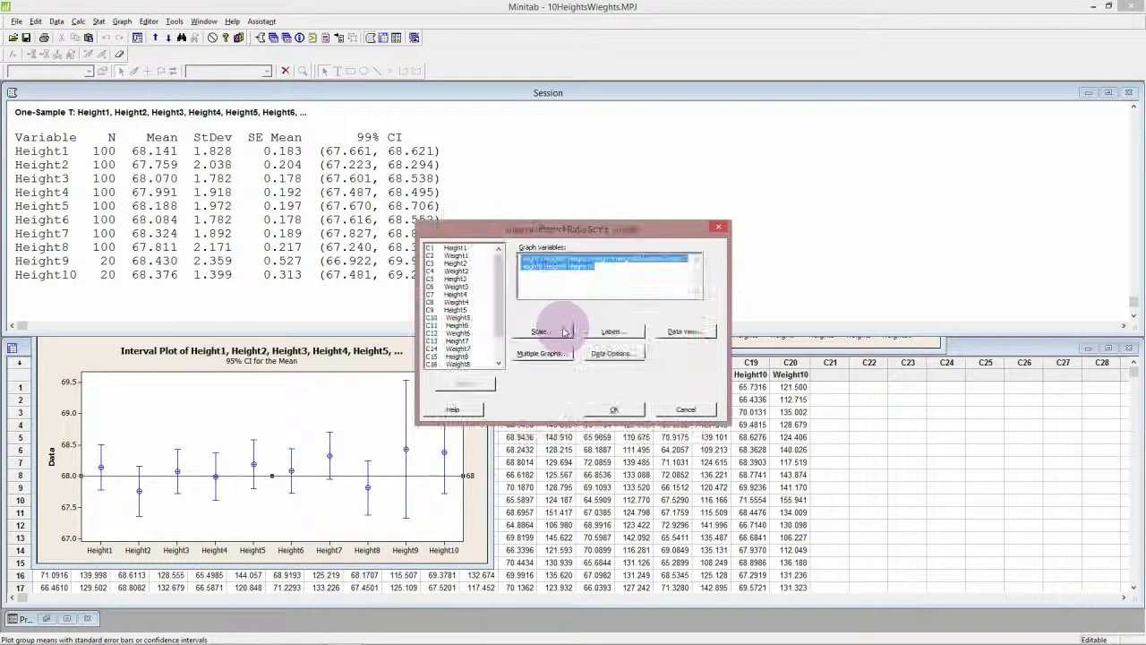
left_click(544, 332)
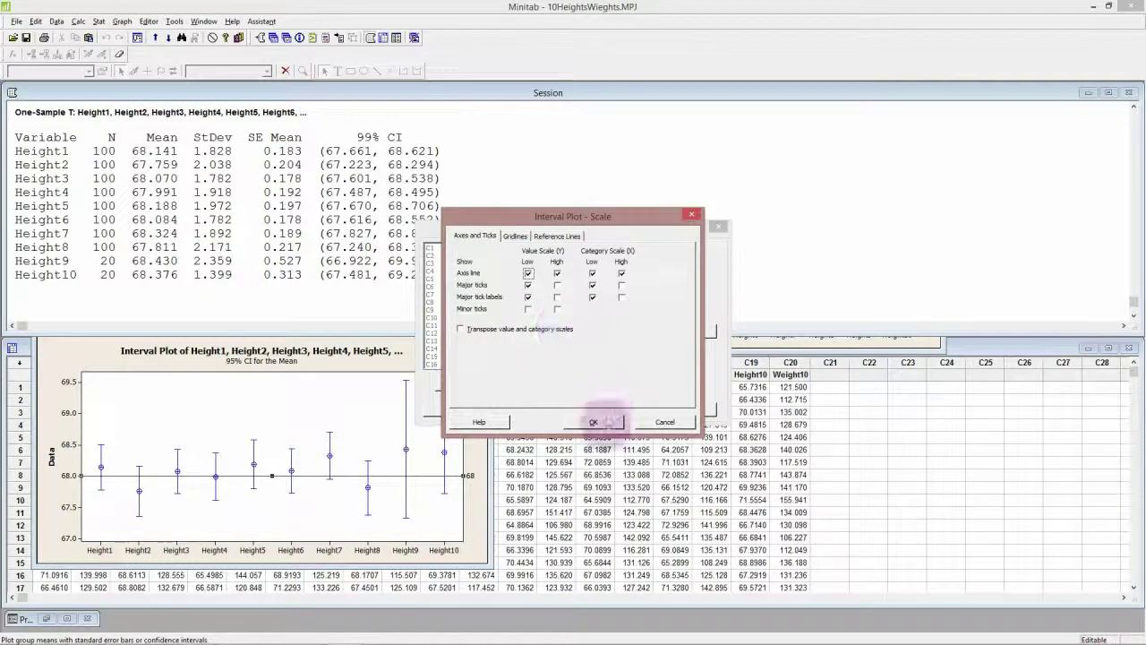
left_click(592, 422)
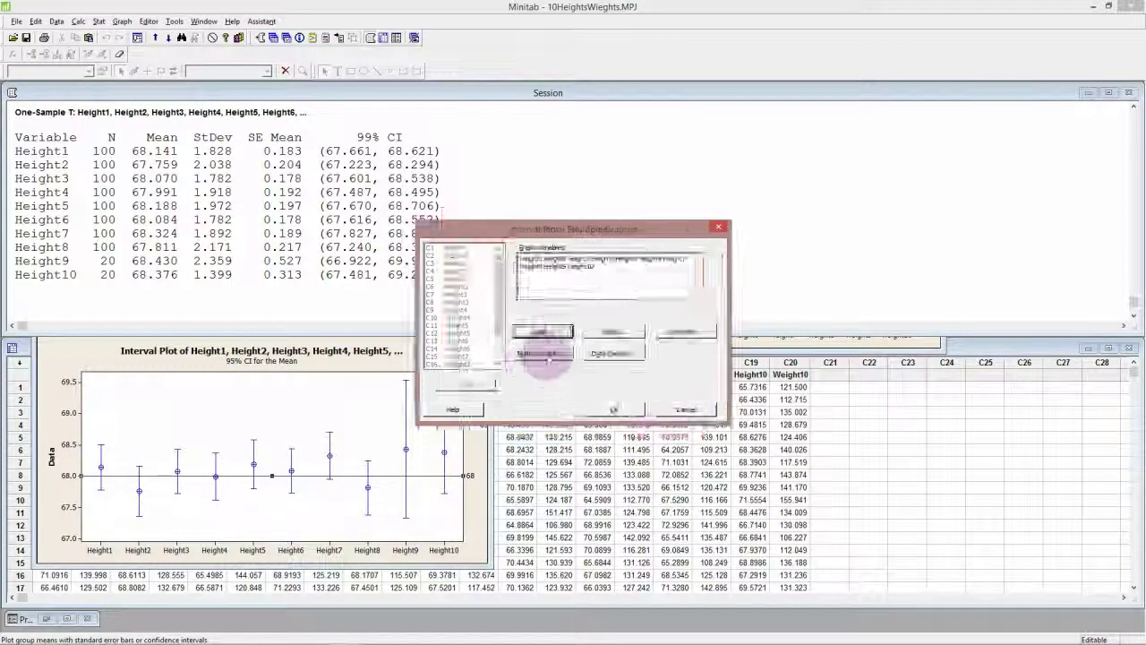
left_click(546, 358)
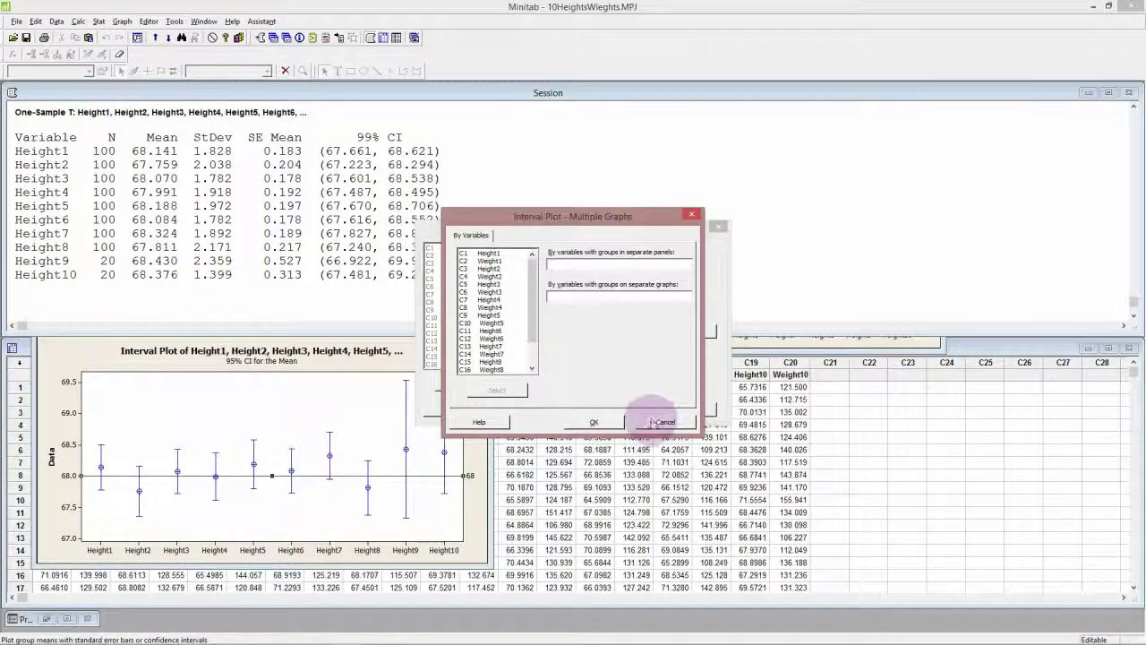
left_click(618, 421)
left_click(613, 354)
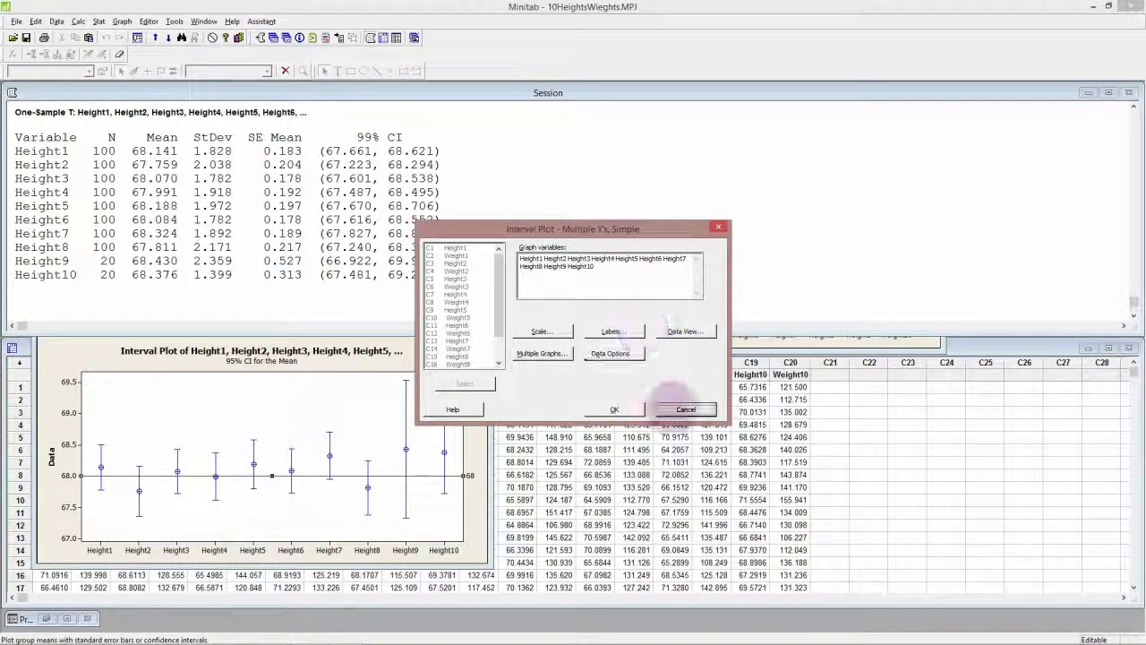
Cancel the plot setup and change the Interval Plots default confidence level from 95 to 99 in Options
left_click(673, 407)
left_click(175, 22)
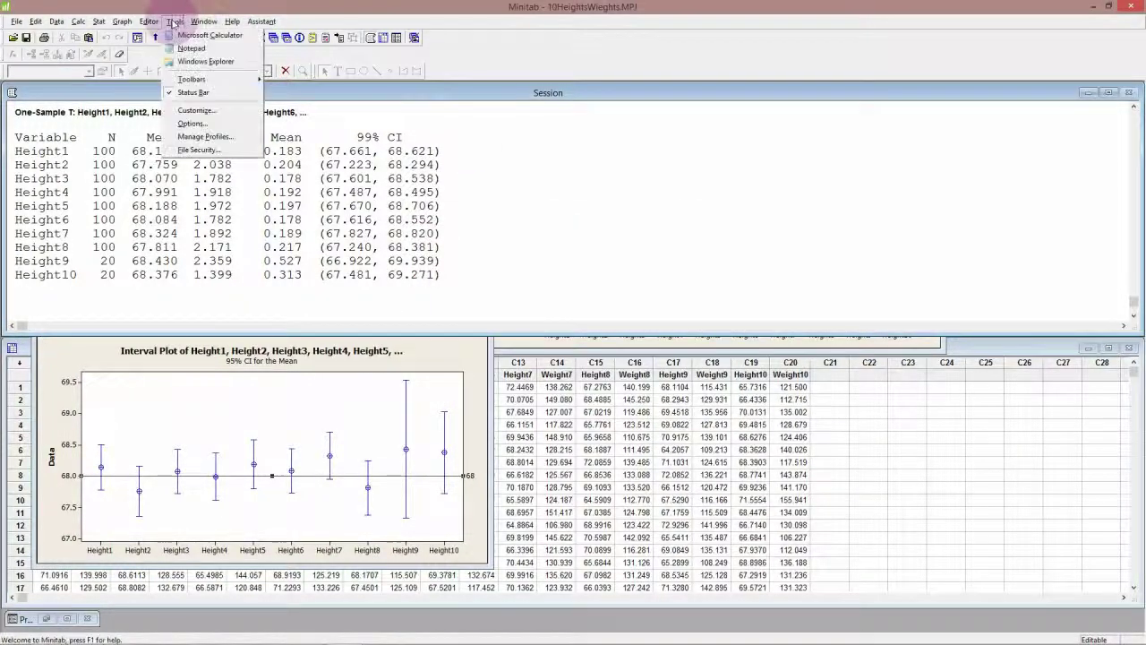
left_click(175, 21)
left_click(175, 22)
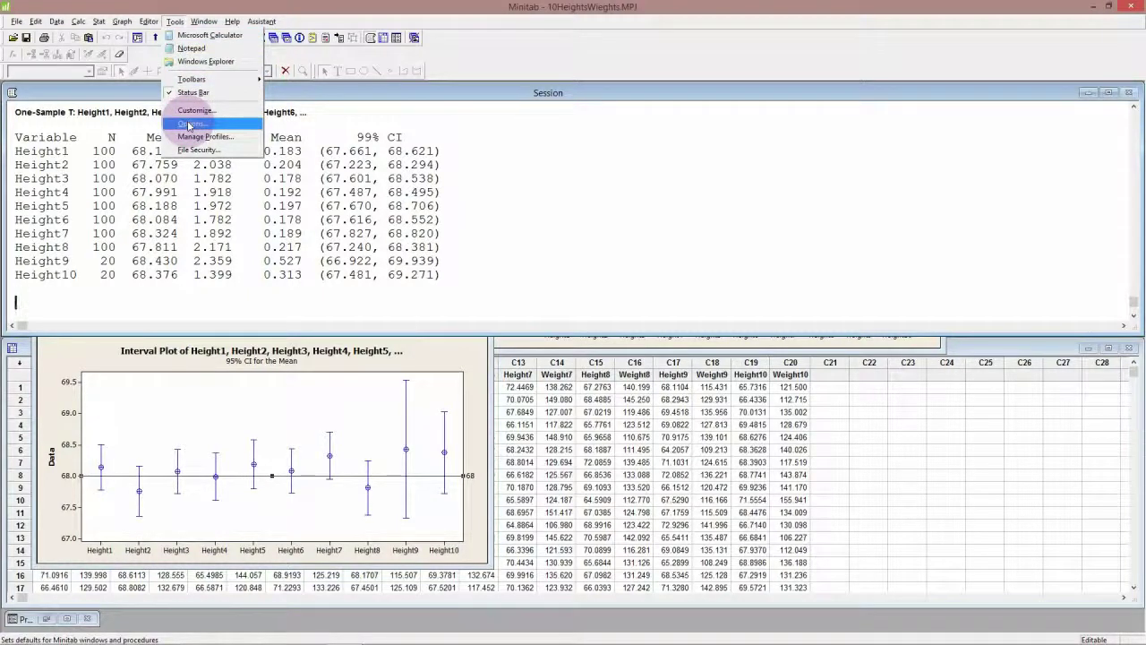
left_click(189, 125)
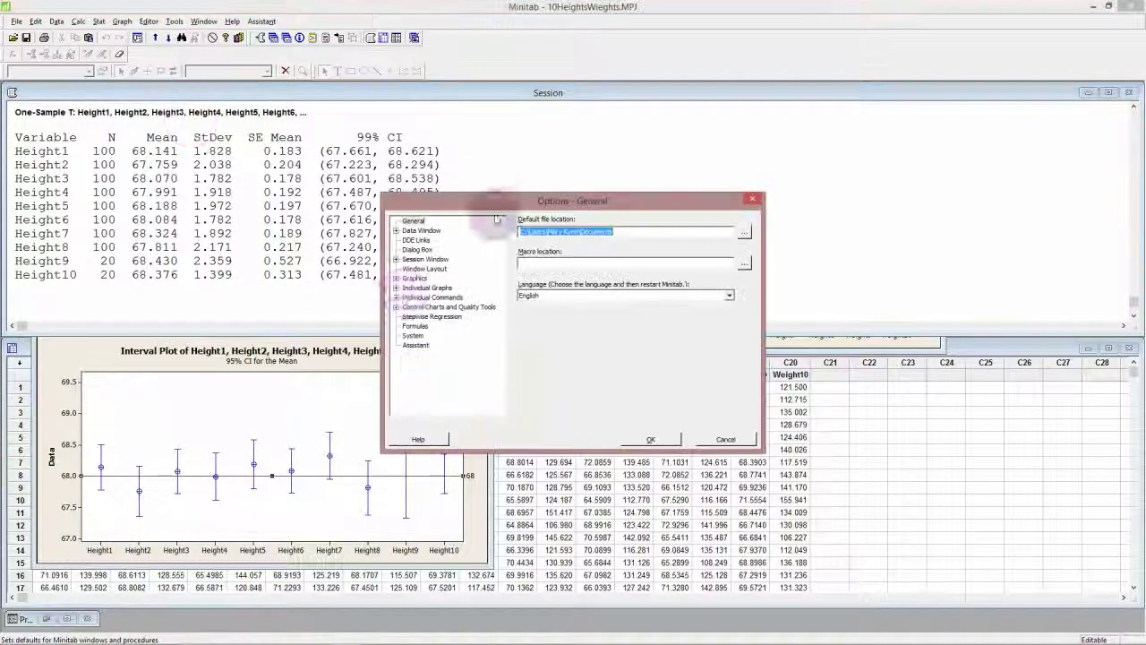
left_click(395, 288)
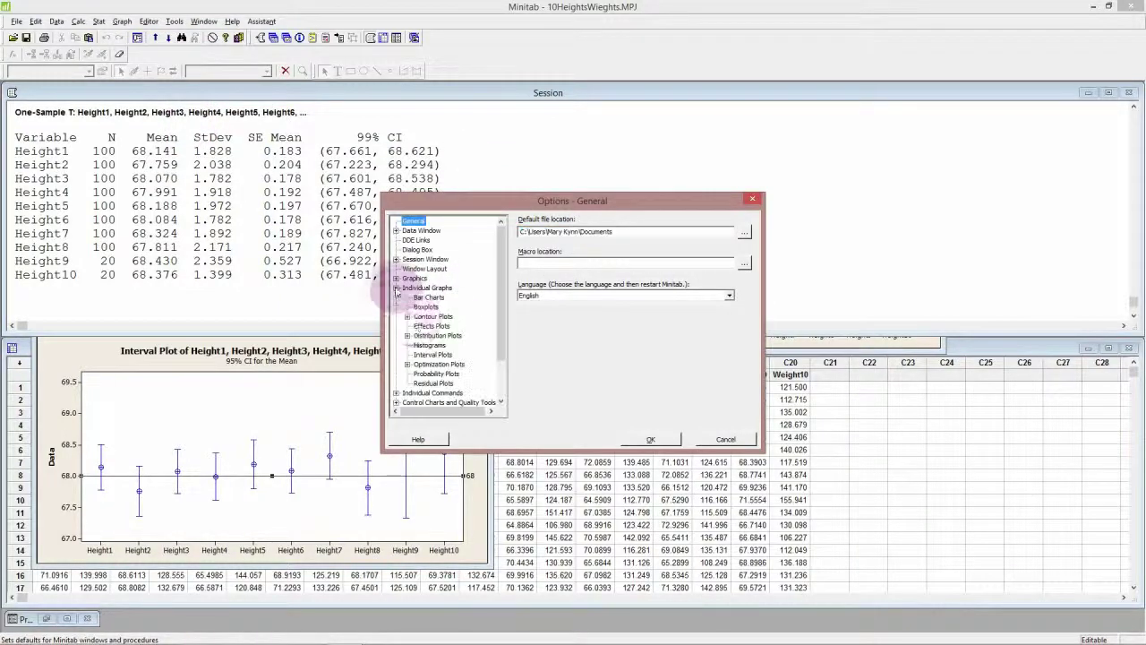
left_click(396, 288)
left_click(395, 288)
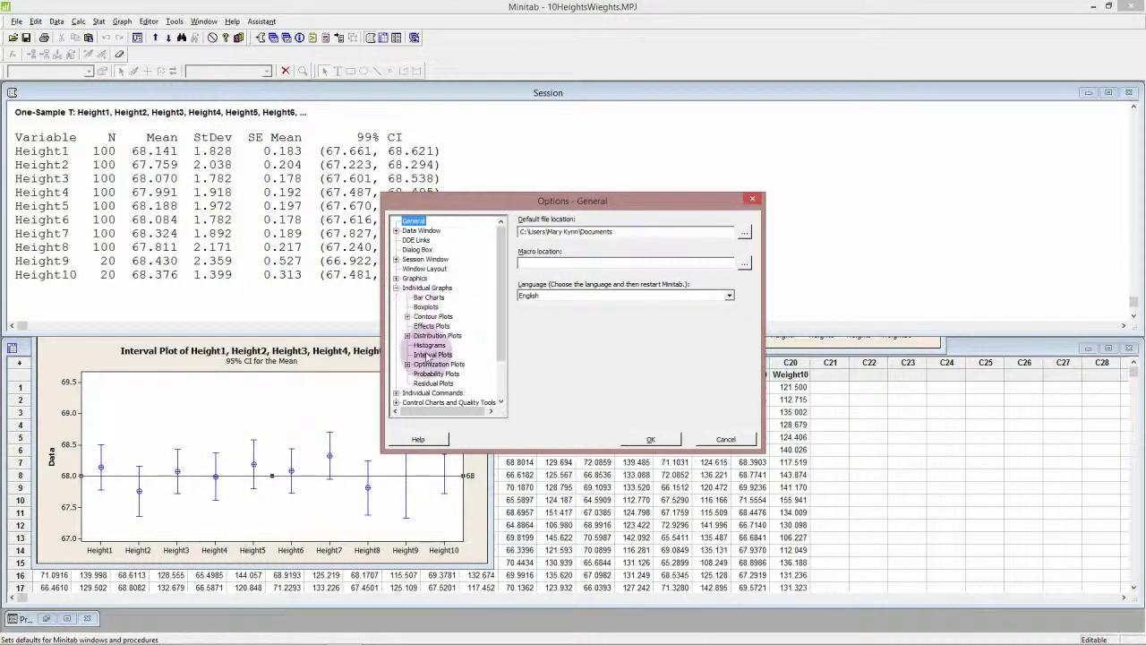
left_click(429, 354)
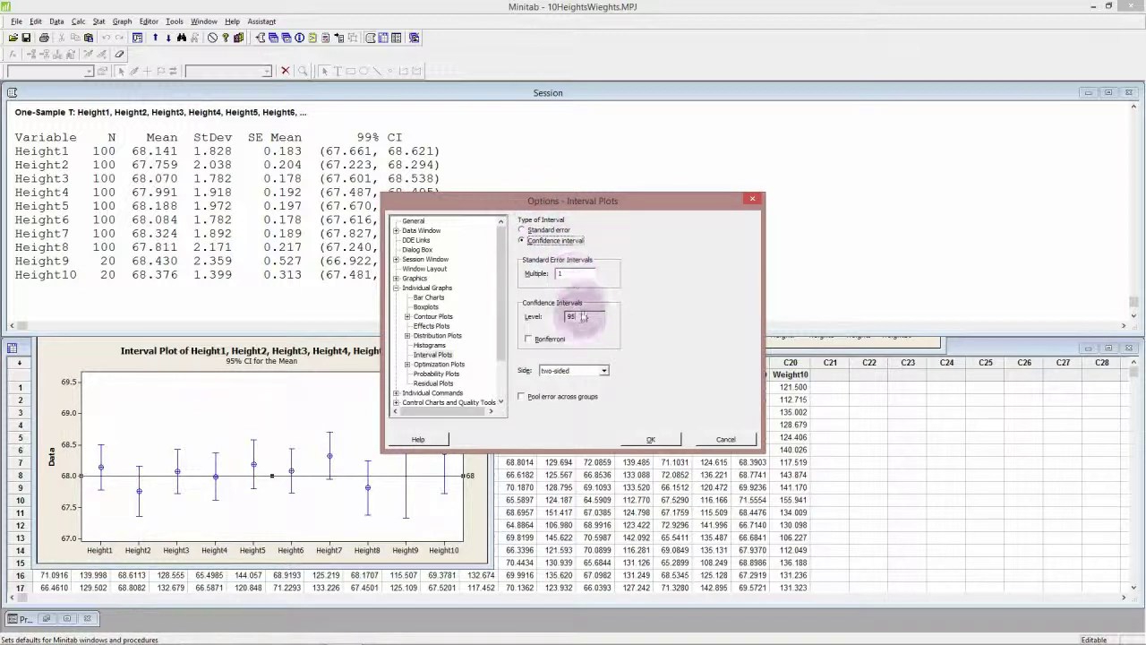
left_click_drag(580, 316, 616, 318)
type("99")
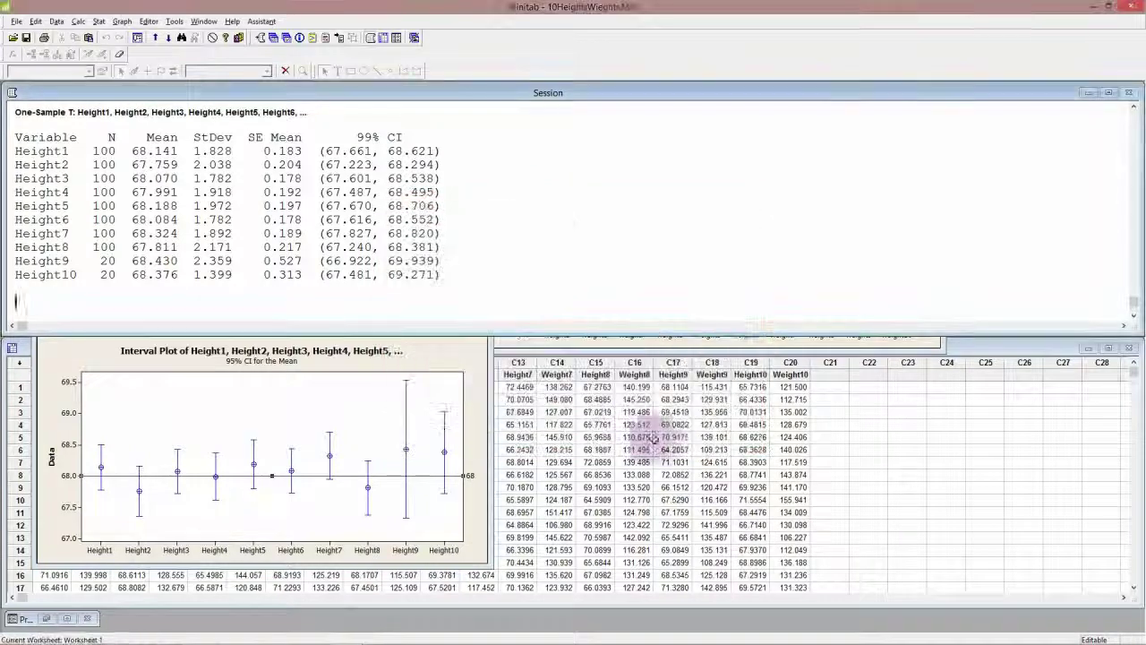
Apply the 99 default, then create a Multiple Y's Simple interval plot of Height1–Height10
left_click(648, 439)
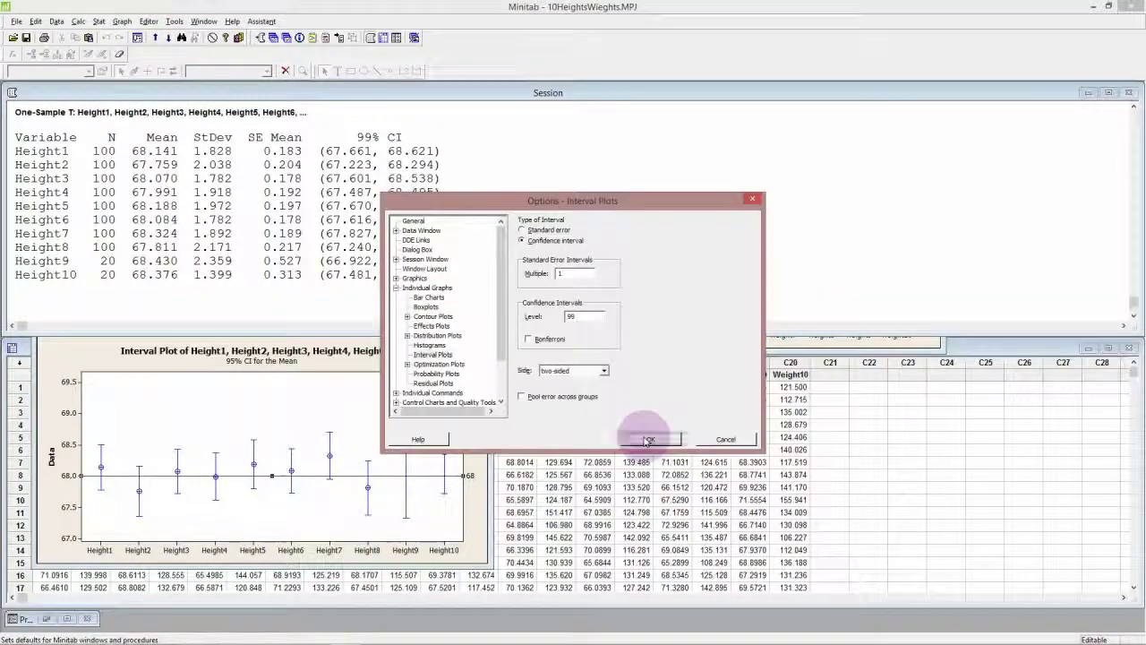
left_click(121, 20)
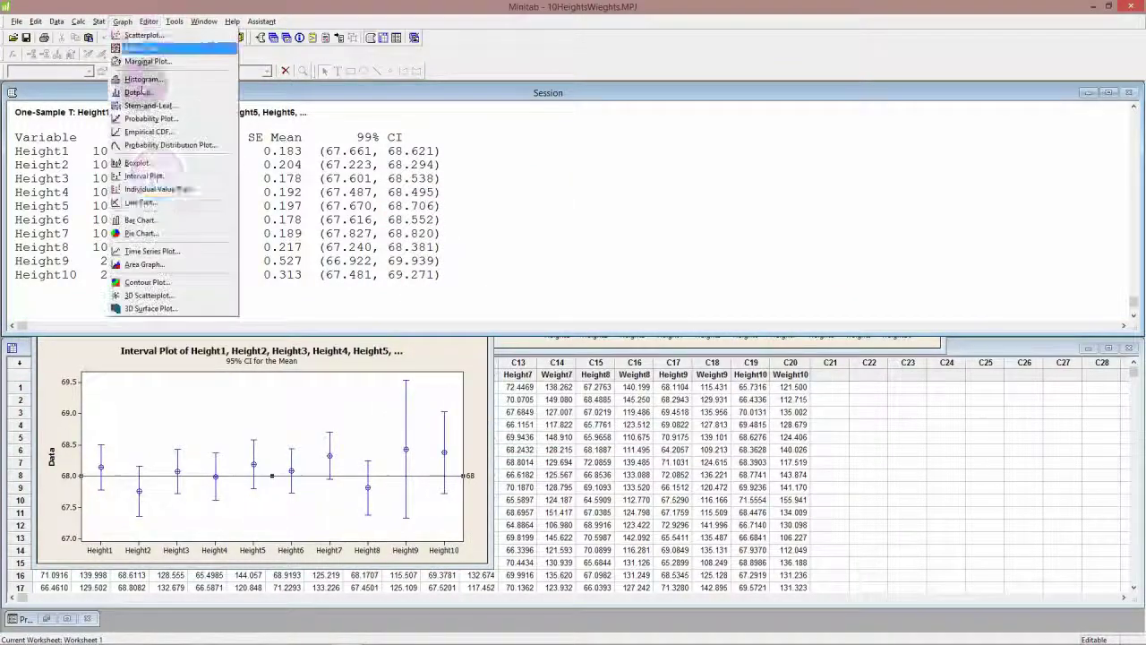
left_click(144, 175)
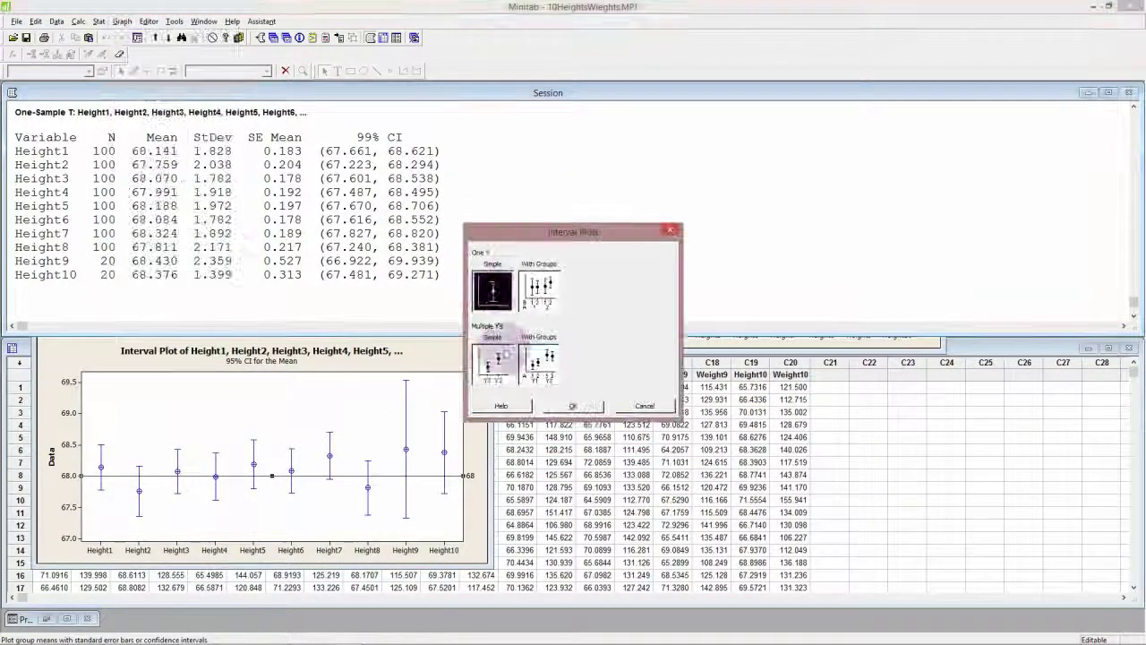
left_click(493, 363)
left_click(573, 406)
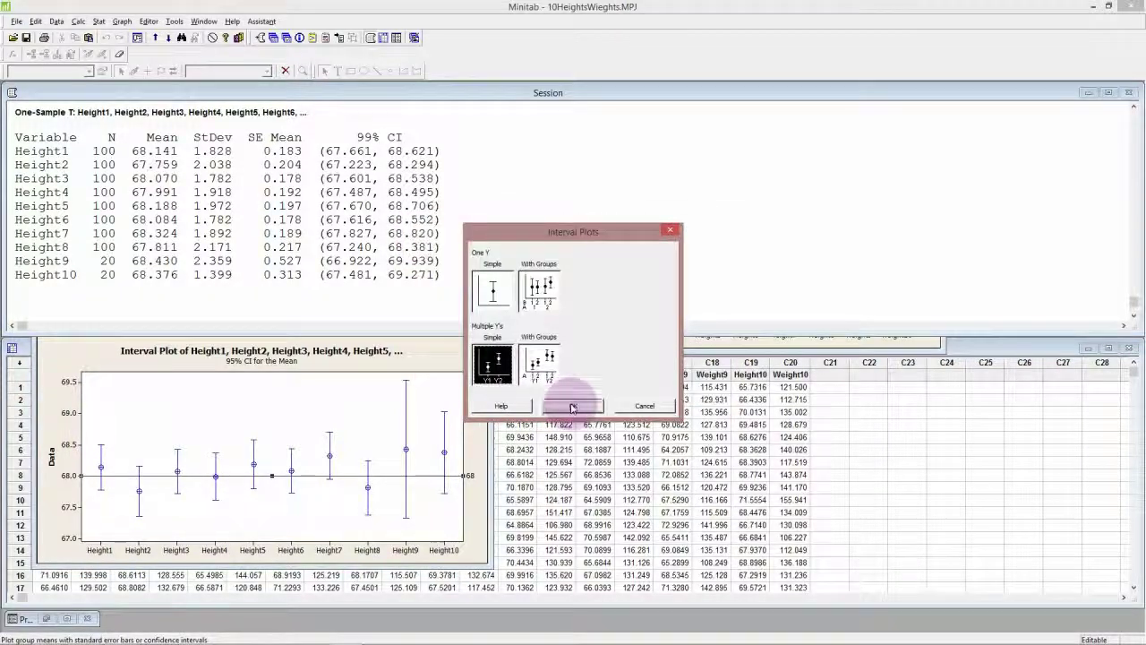
left_click(573, 405)
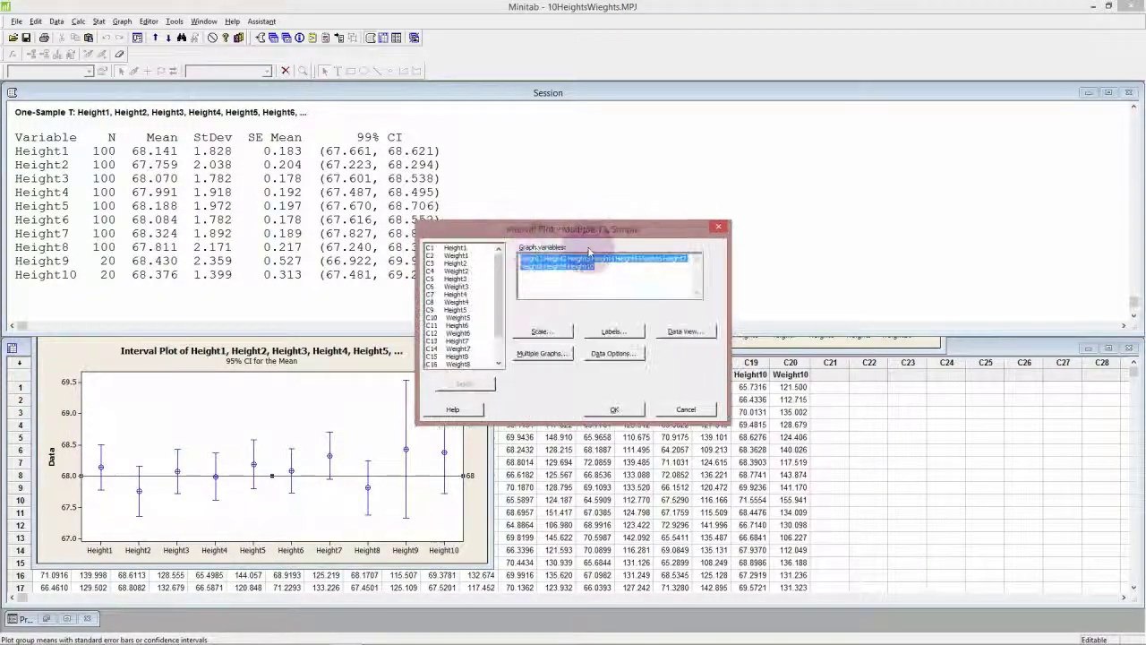
left_click(614, 409)
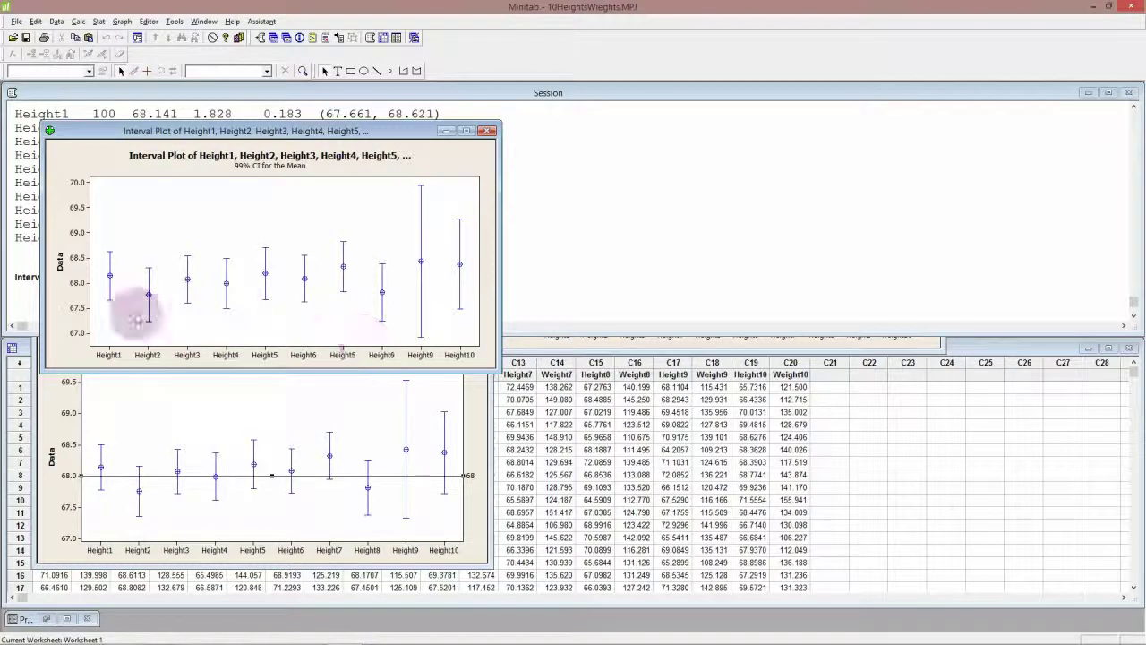
Add a reference line at 68 to the 99% plot and move it up above the 95% plot
right_click(237, 322)
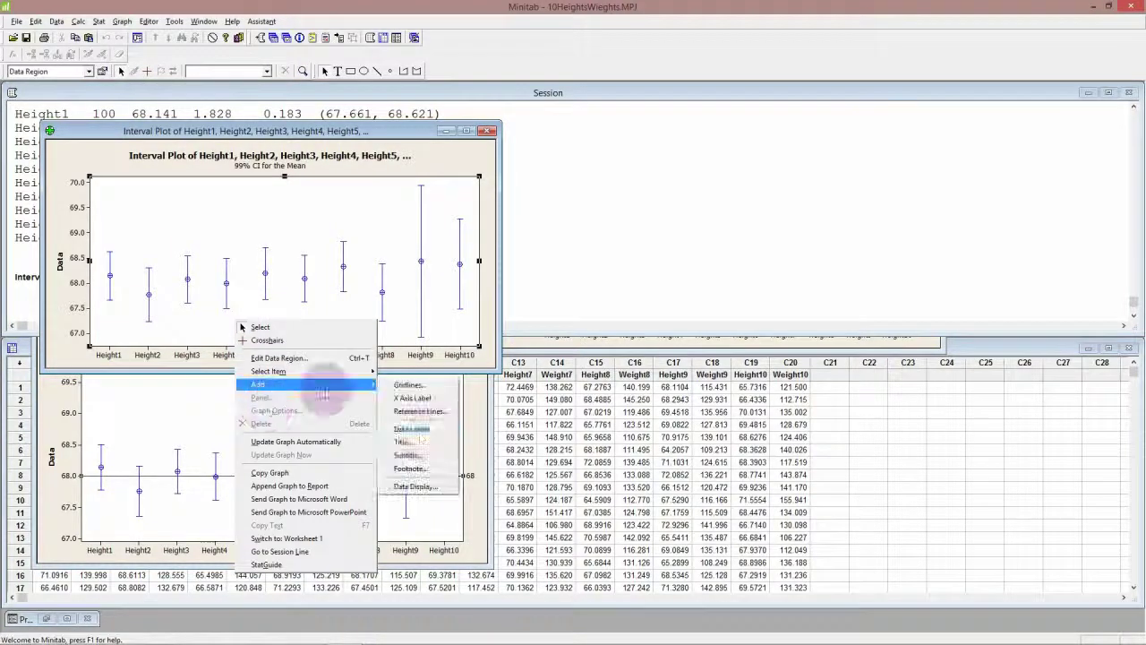
mouse_move(269, 384)
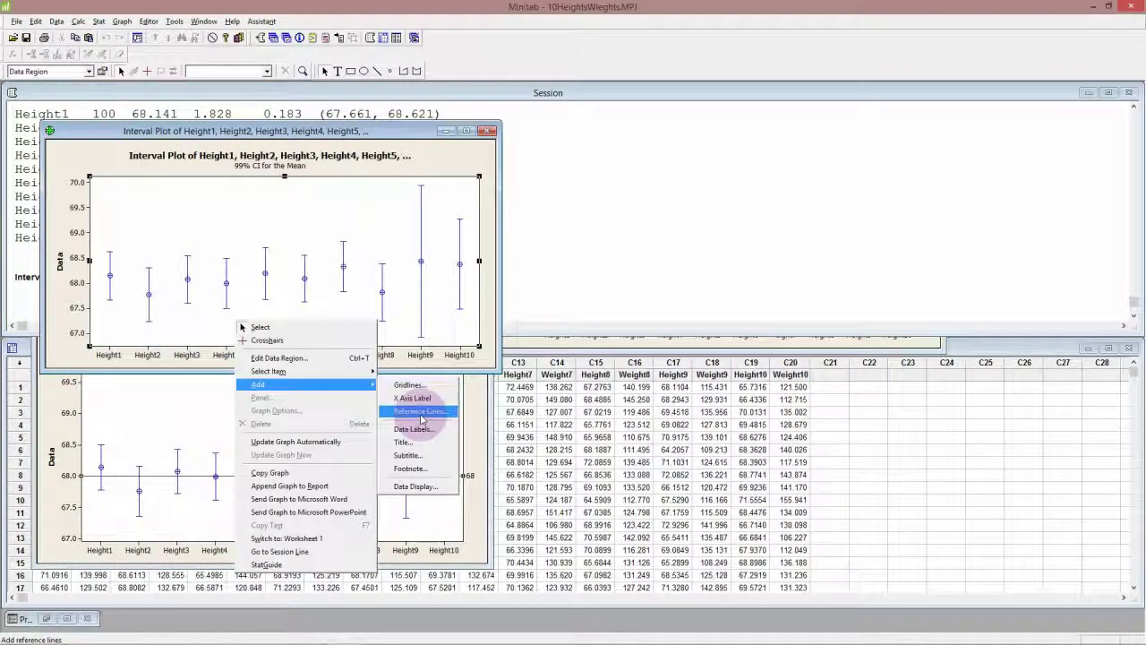
left_click(421, 411)
type("6")
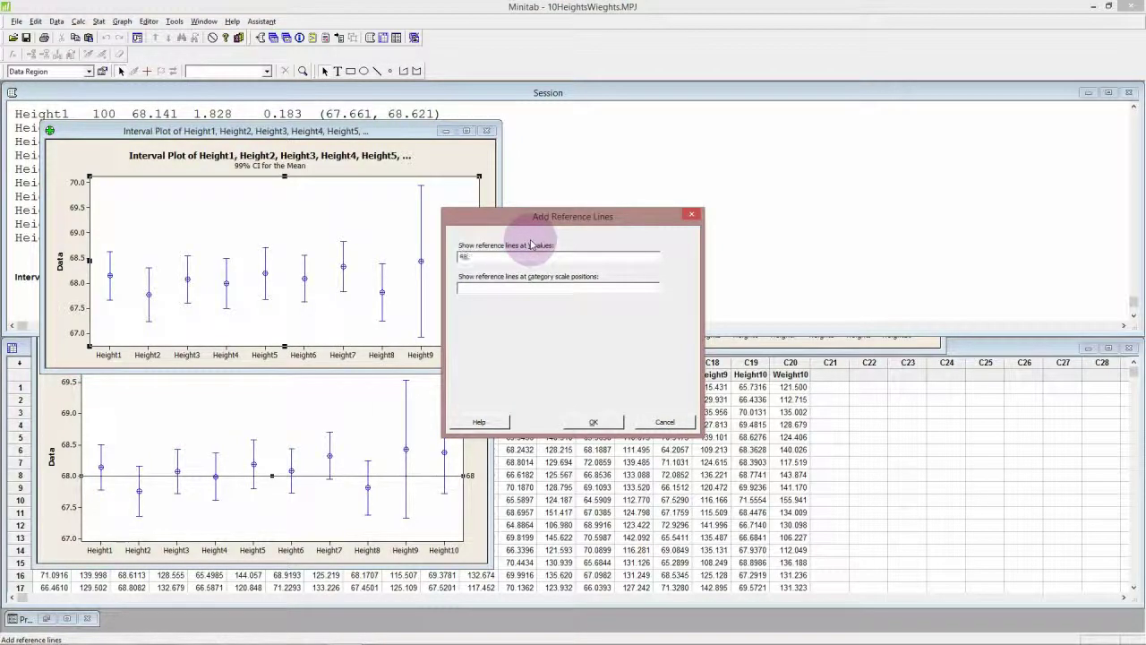
type("8")
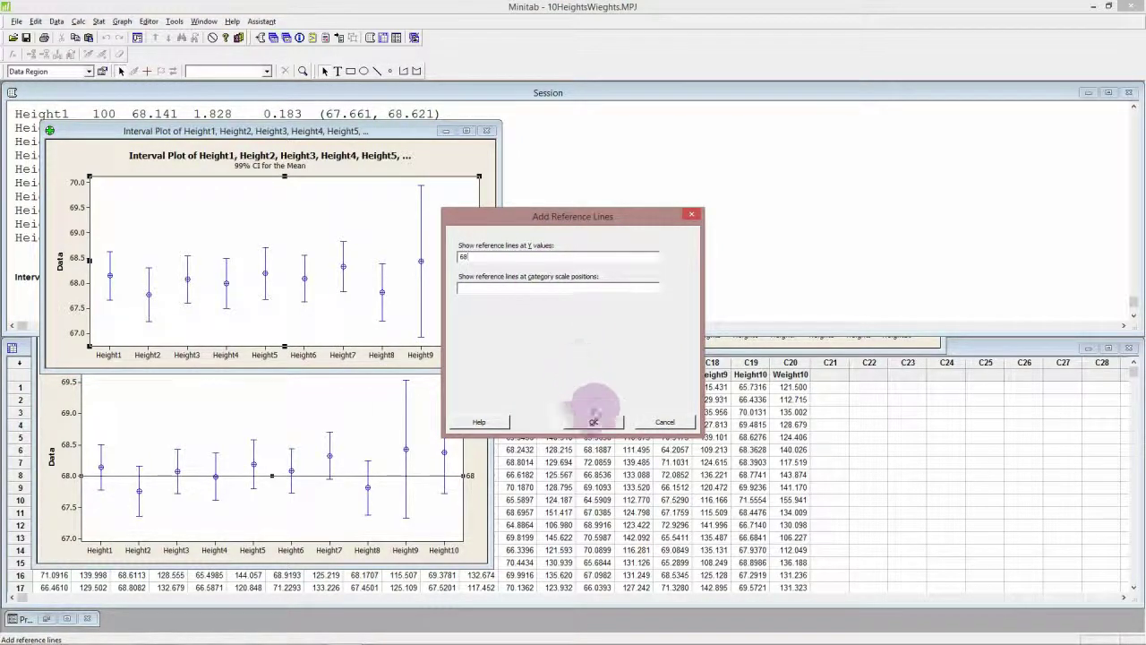
left_click(593, 422)
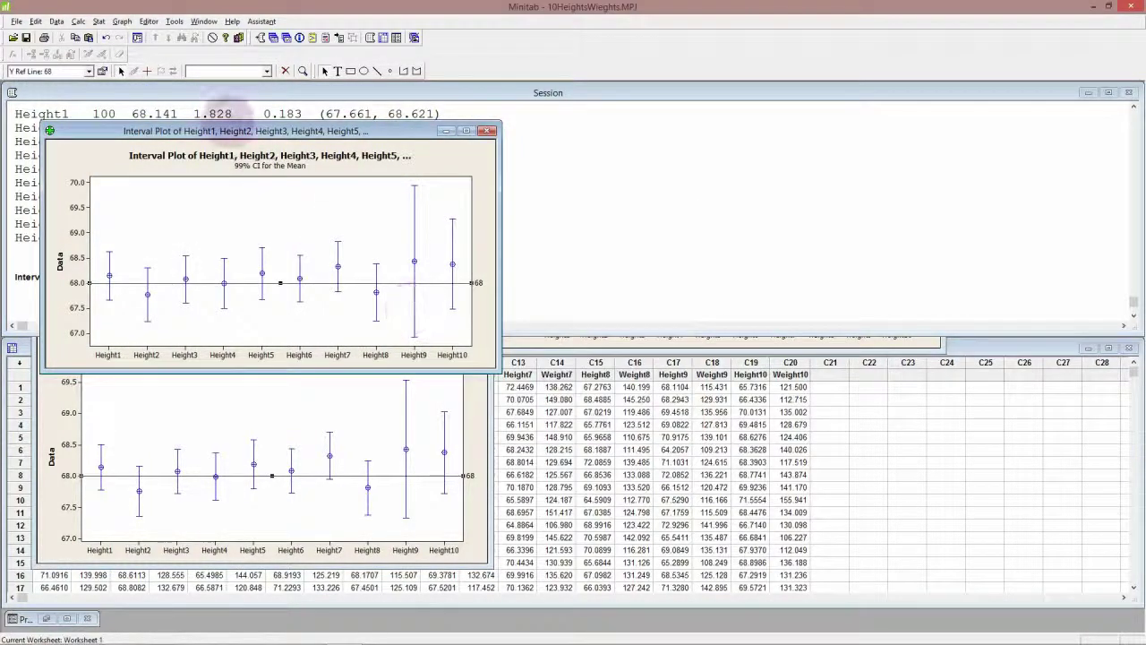
left_click_drag(251, 130, 227, 106)
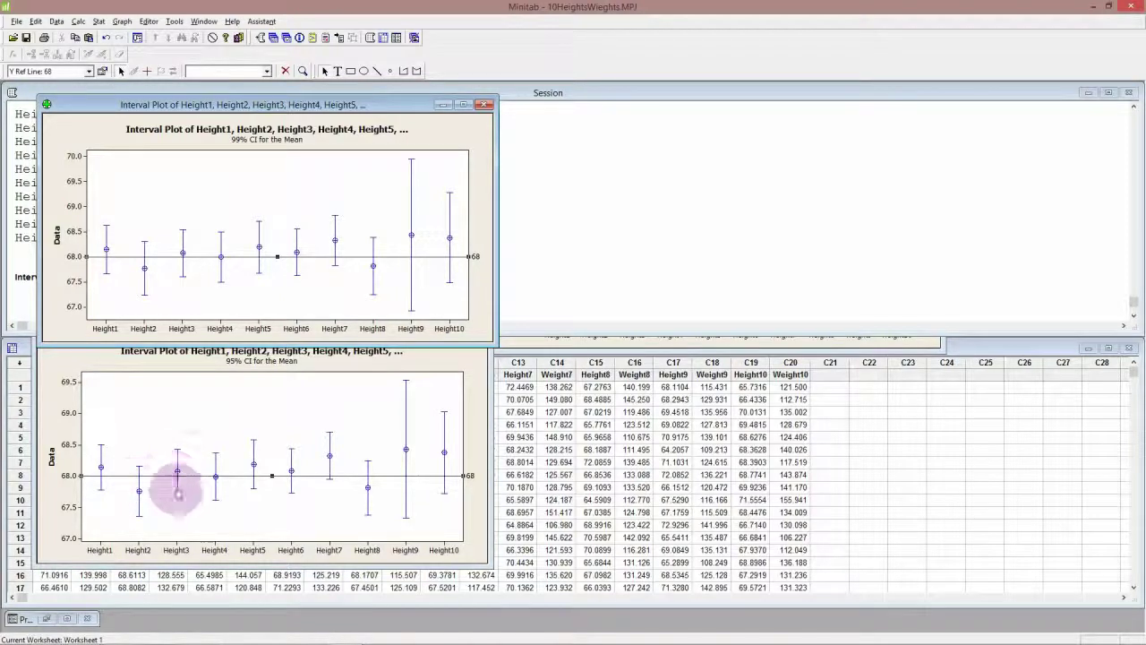
Set the 95% plot's Y scale to 67.0–70.0 with 0.5 ticks, then move the plot beside the 99% plot
left_click(72, 383)
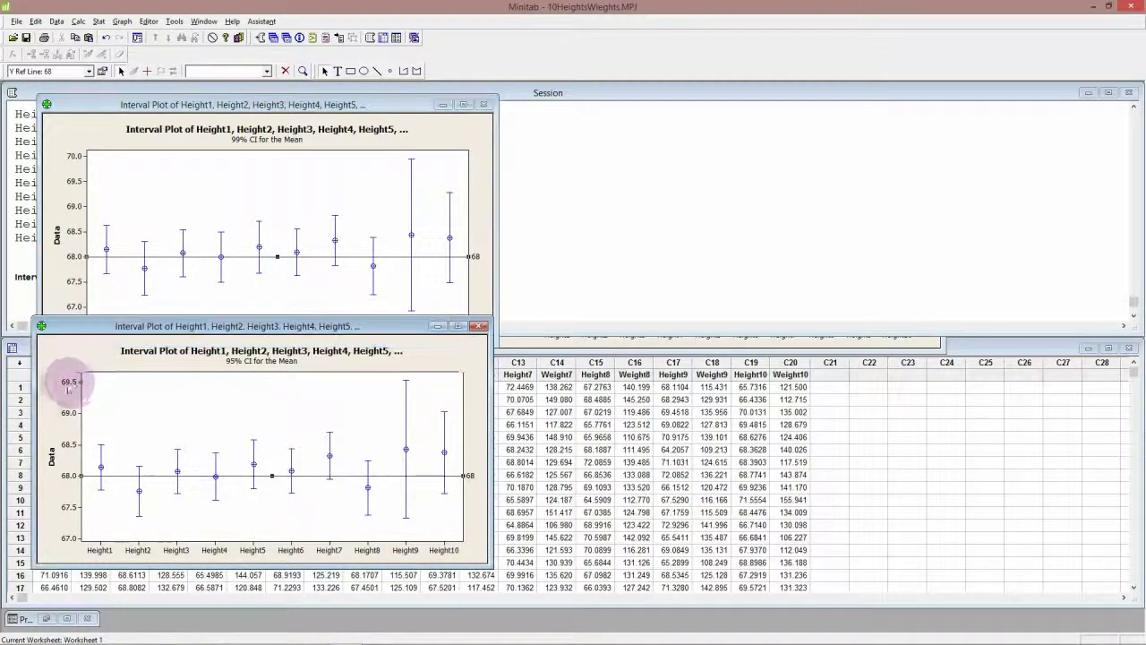
double_click(73, 385)
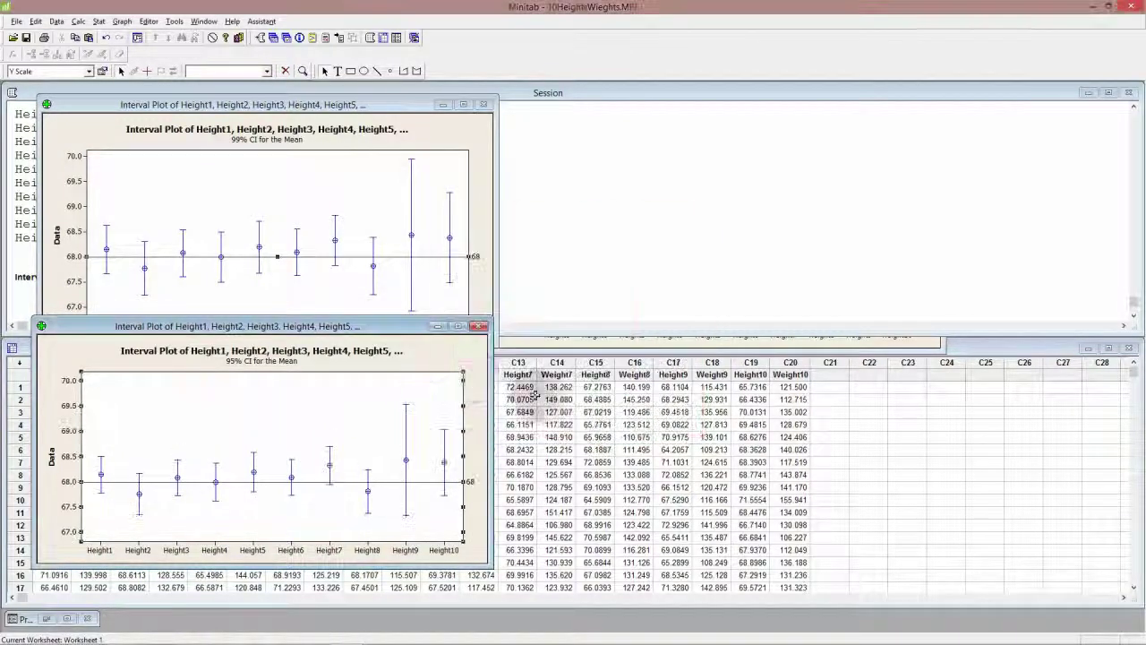
left_click(594, 422)
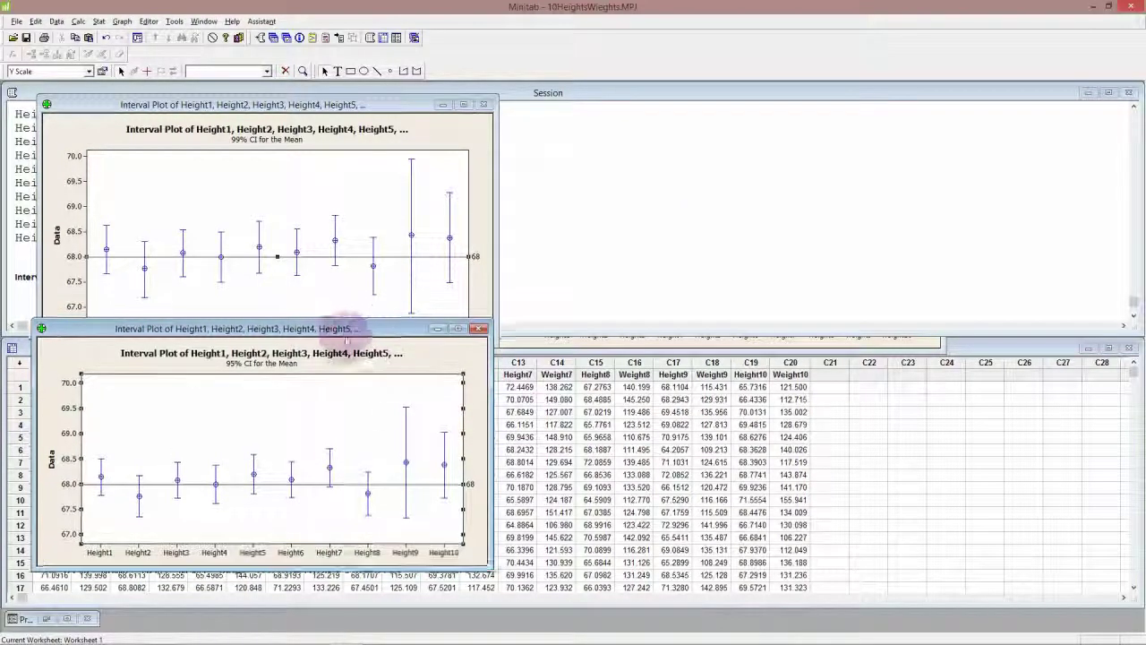
left_click_drag(356, 330, 443, 344)
left_click_drag(594, 311, 814, 112)
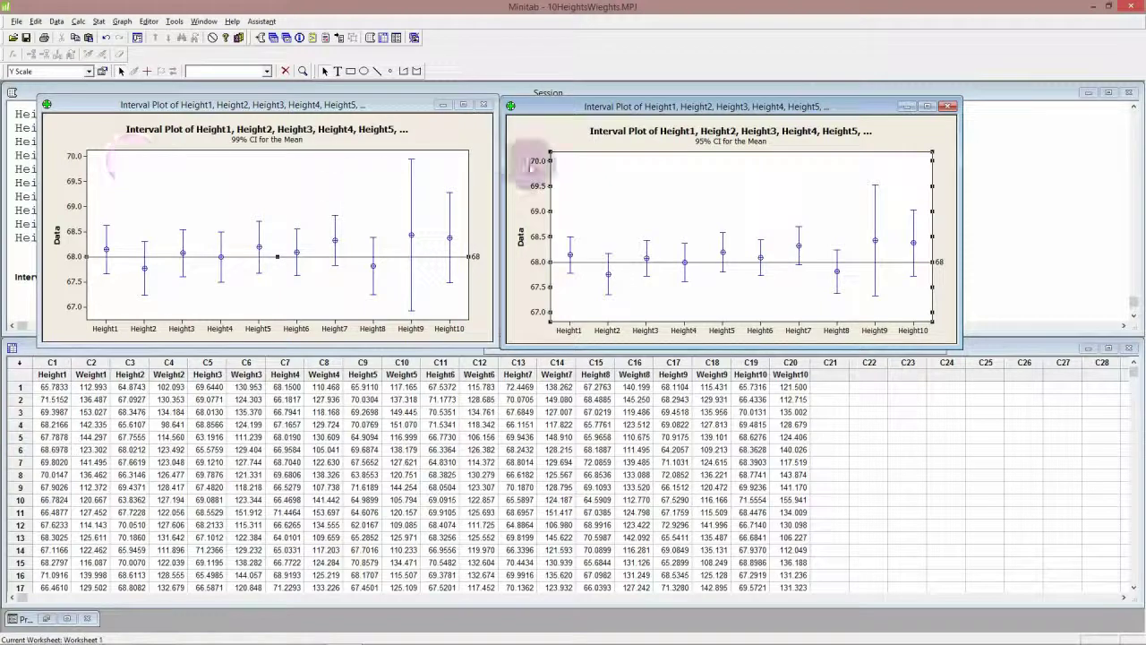
Select the data region of the 95% interval plot
left_click(582, 188)
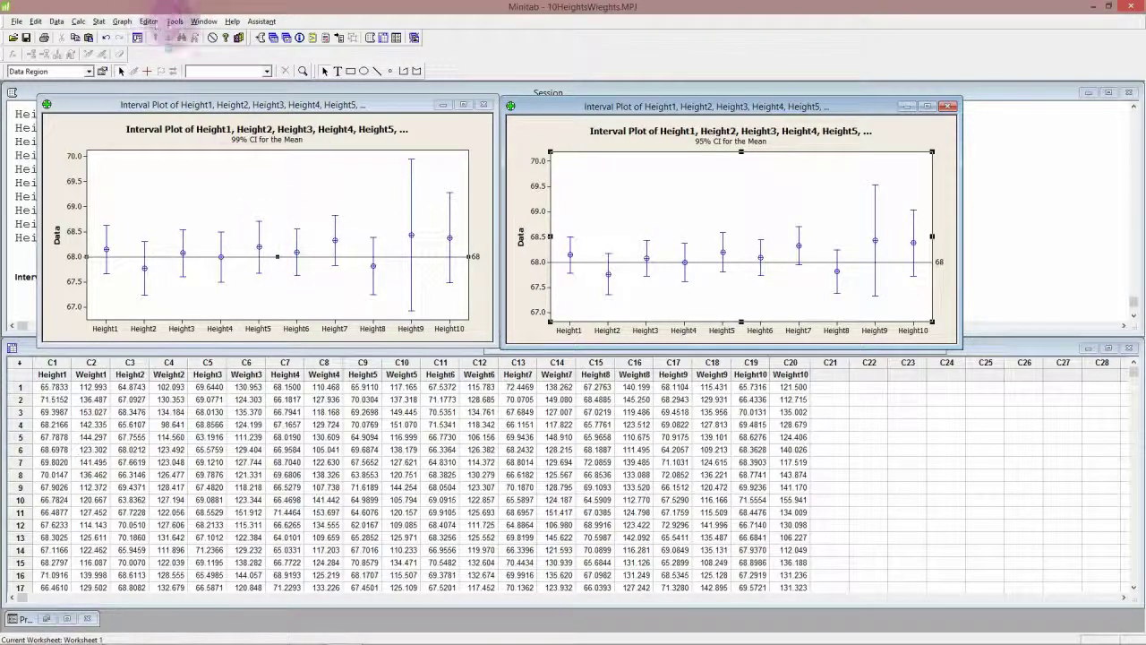
In Options under Individual Graphs > Interval Plots, set the default confidence level back to 95
left_click(174, 21)
left_click(192, 123)
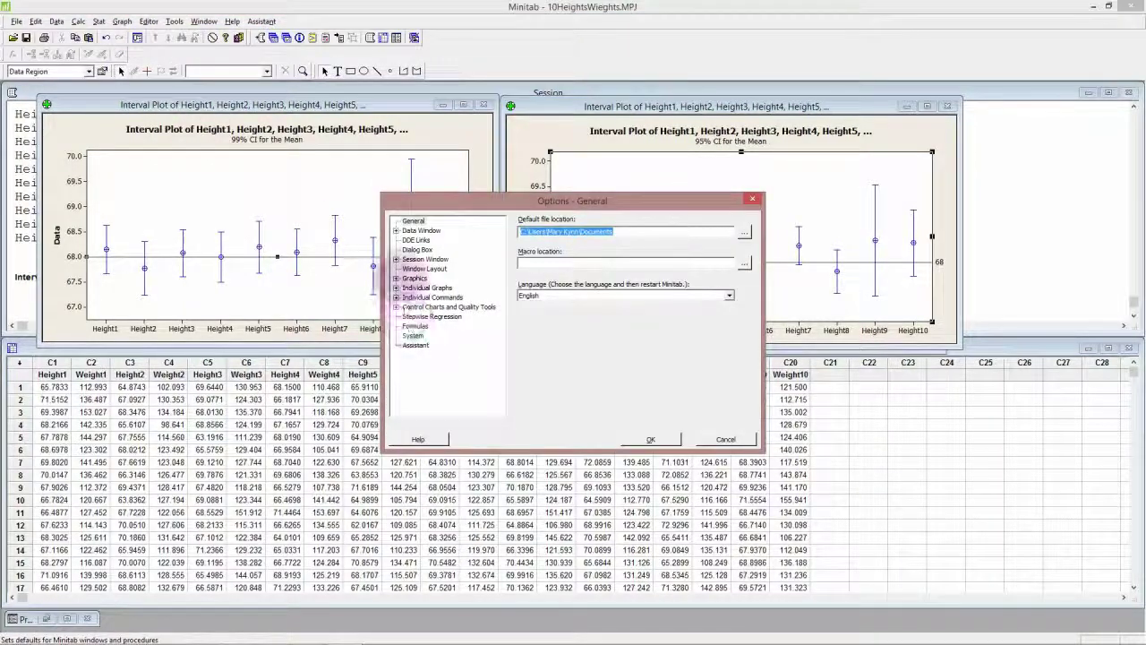
left_click(396, 277)
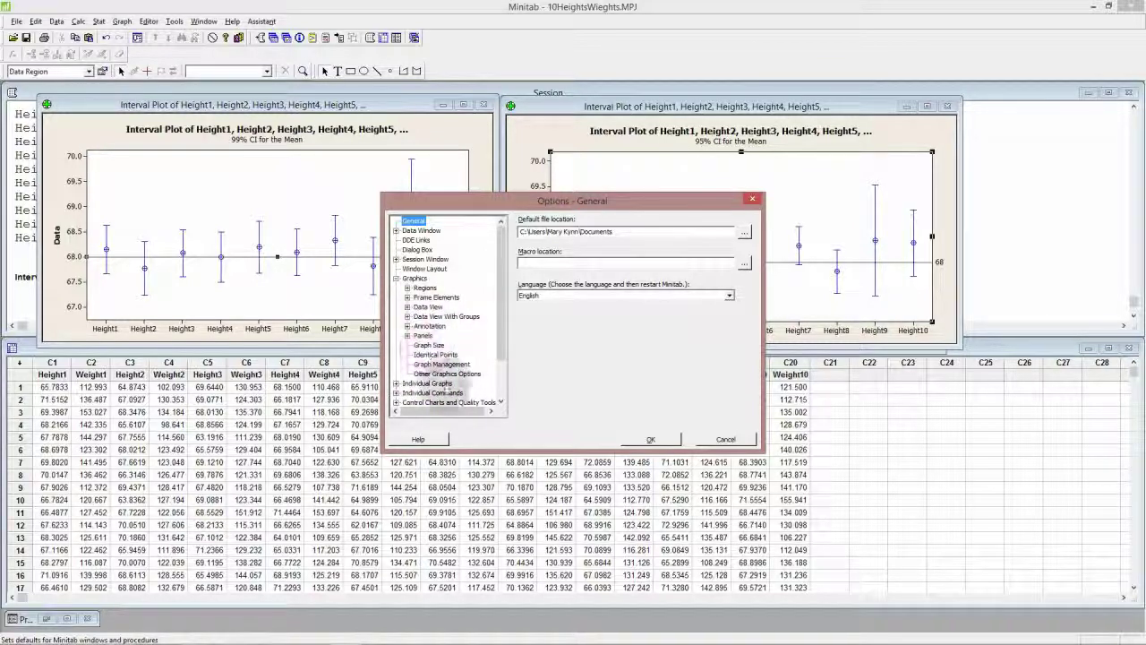
left_click(395, 382)
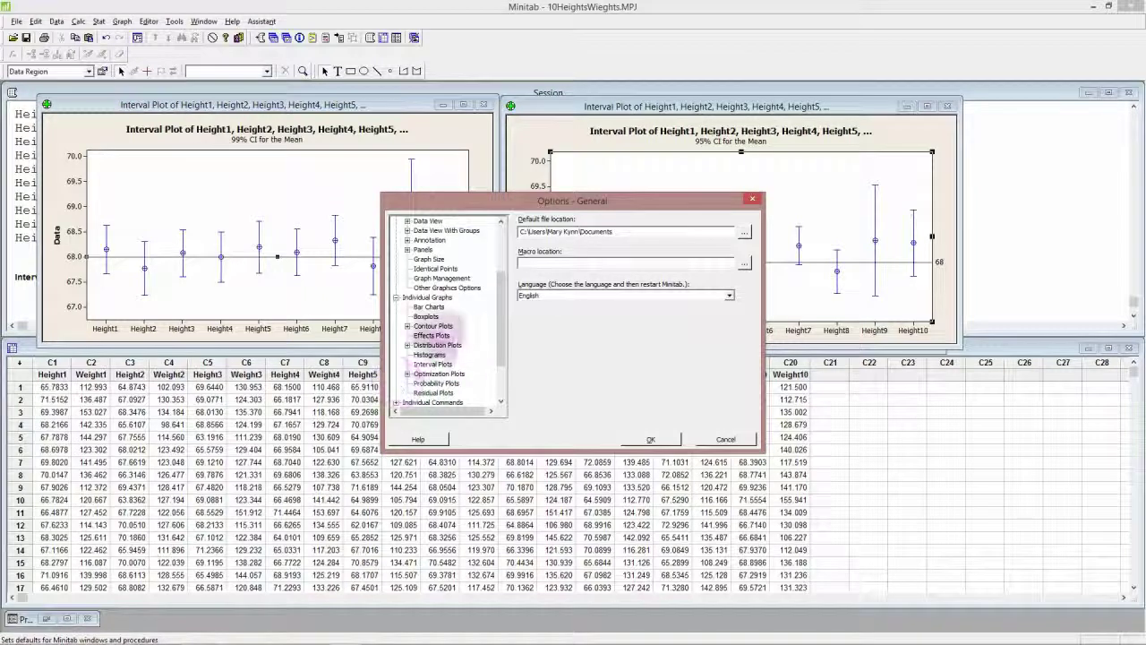
left_click(433, 364)
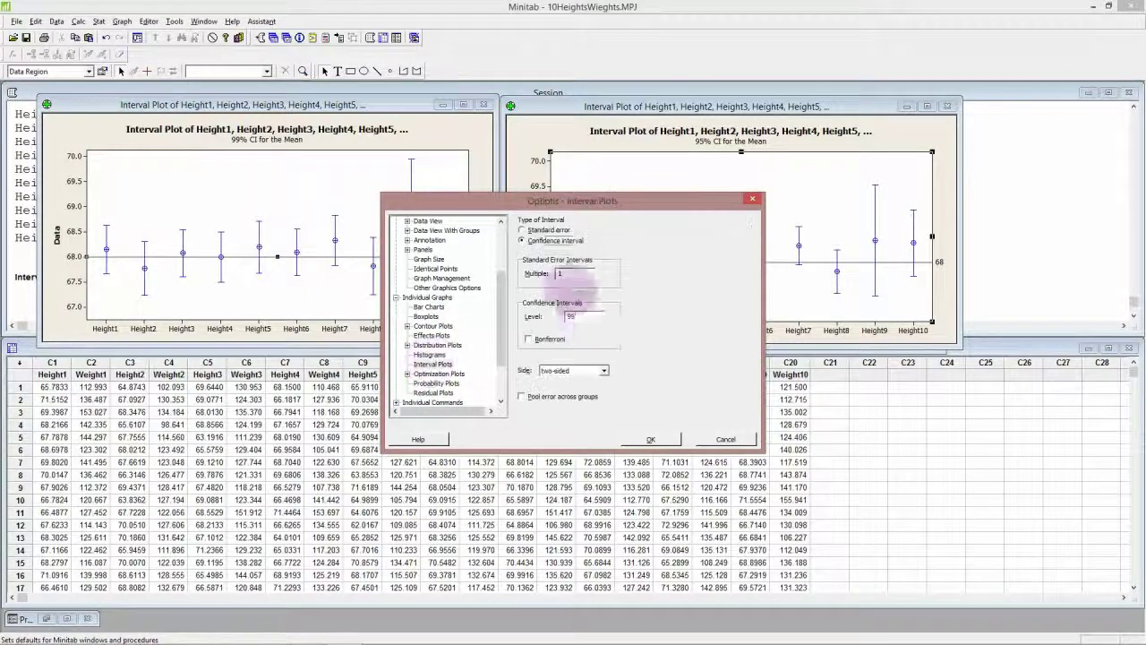
double_click(573, 317)
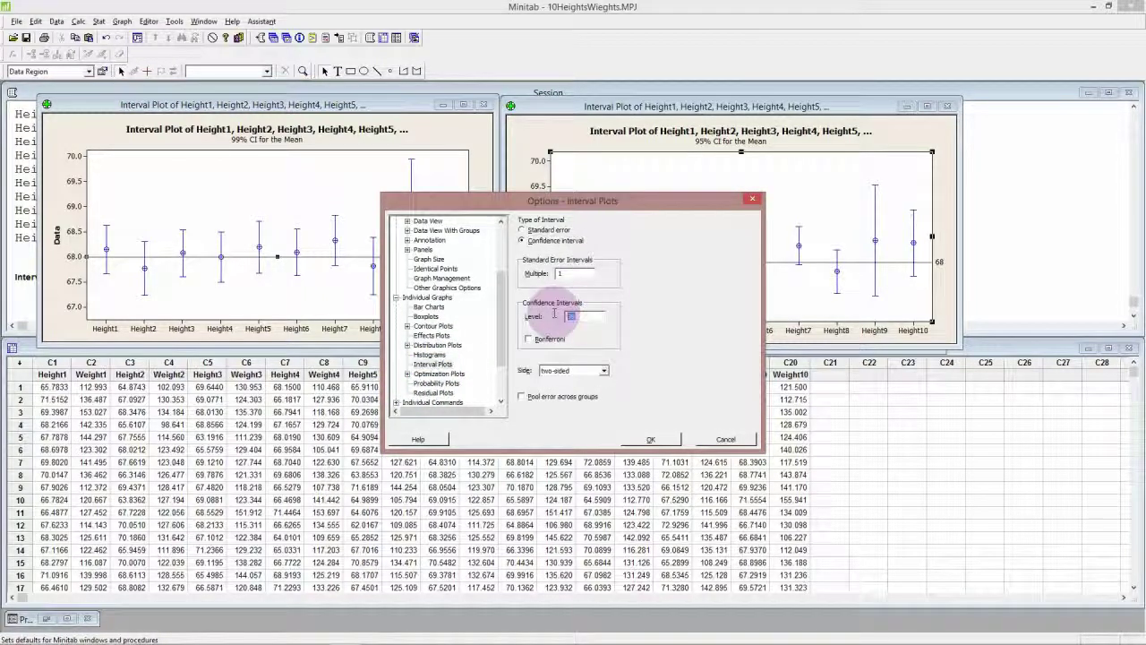
left_click(650, 439)
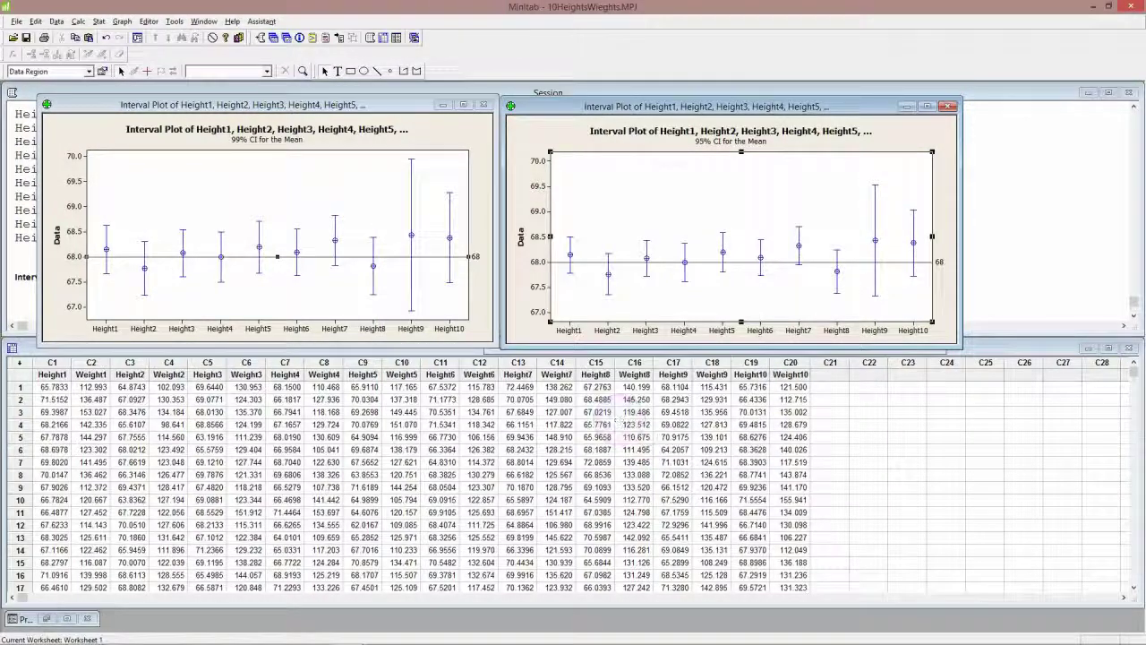